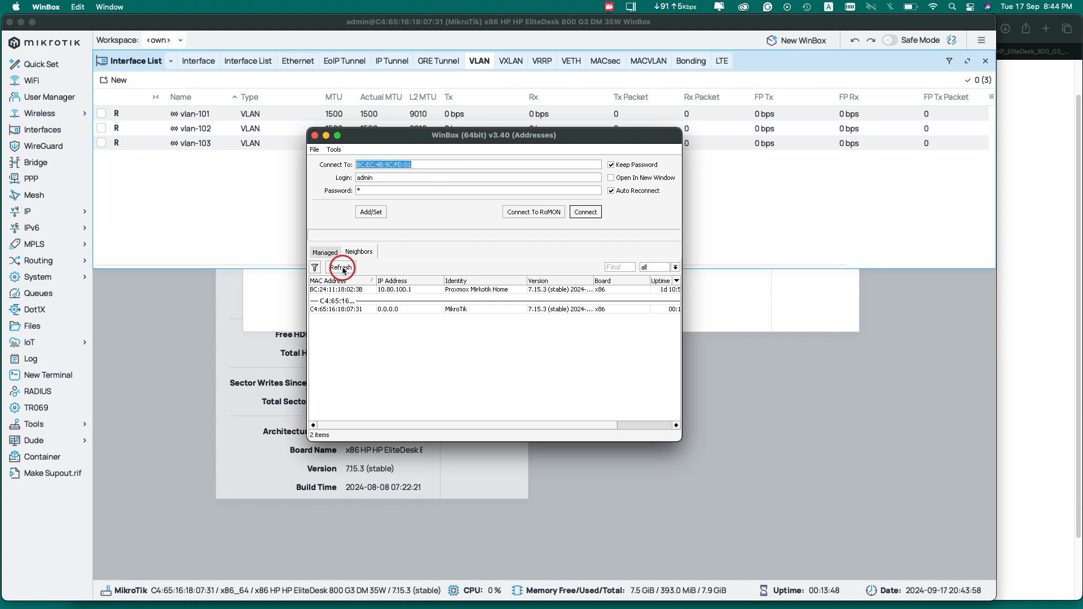
Refresh the WinBox v3.40 Neighbors list to discover nearby routers
left_click(344, 269)
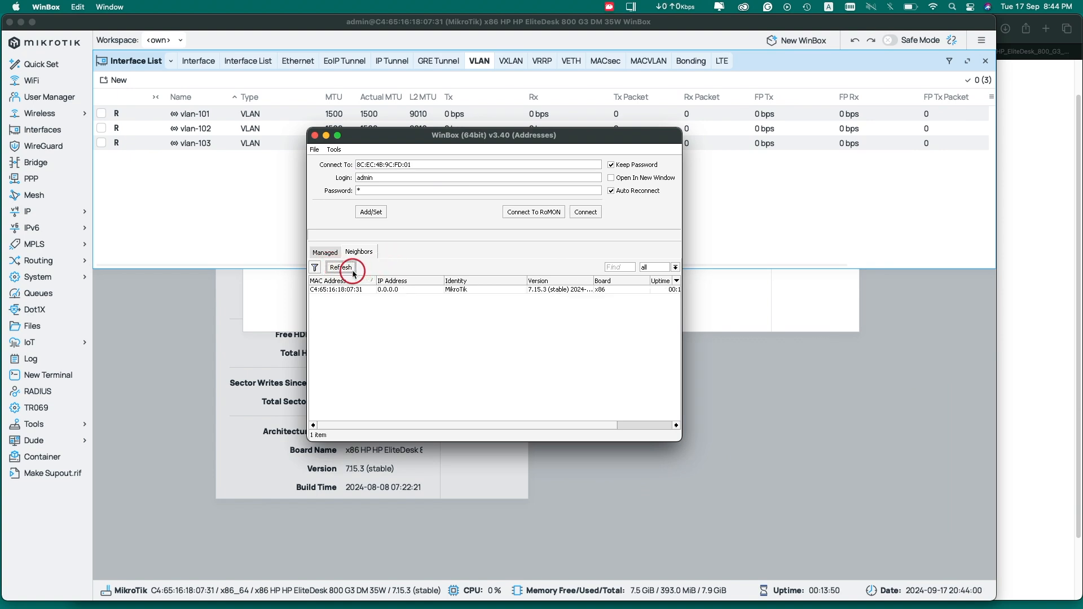
Connect legacy WinBox to the x86 MikroTik router and open its Interface list
left_click(362, 320)
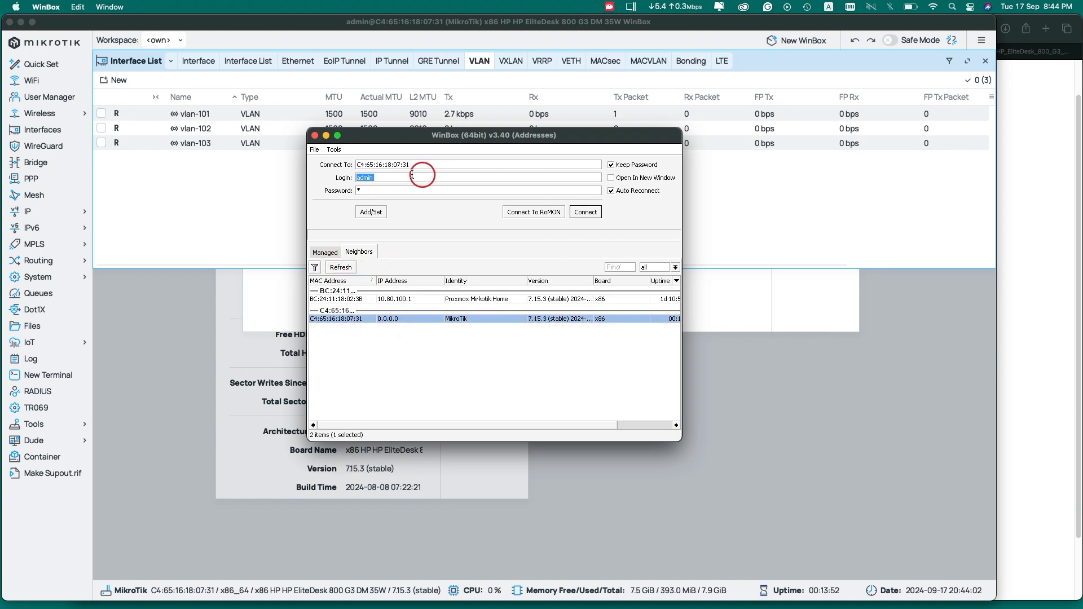
left_click(586, 212)
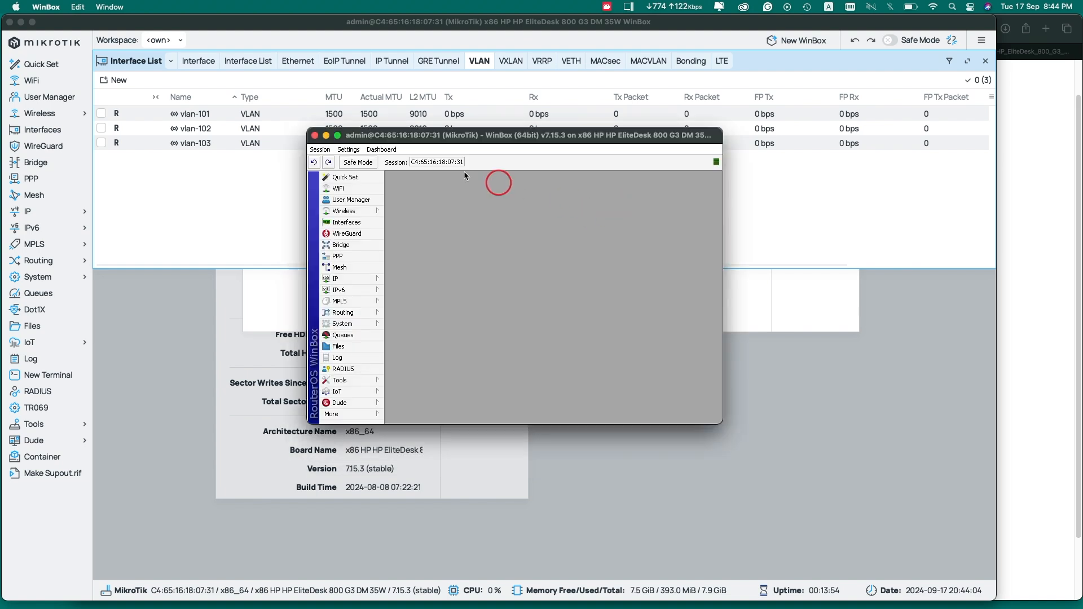
left_click_drag(469, 136, 510, 135)
left_click(389, 222)
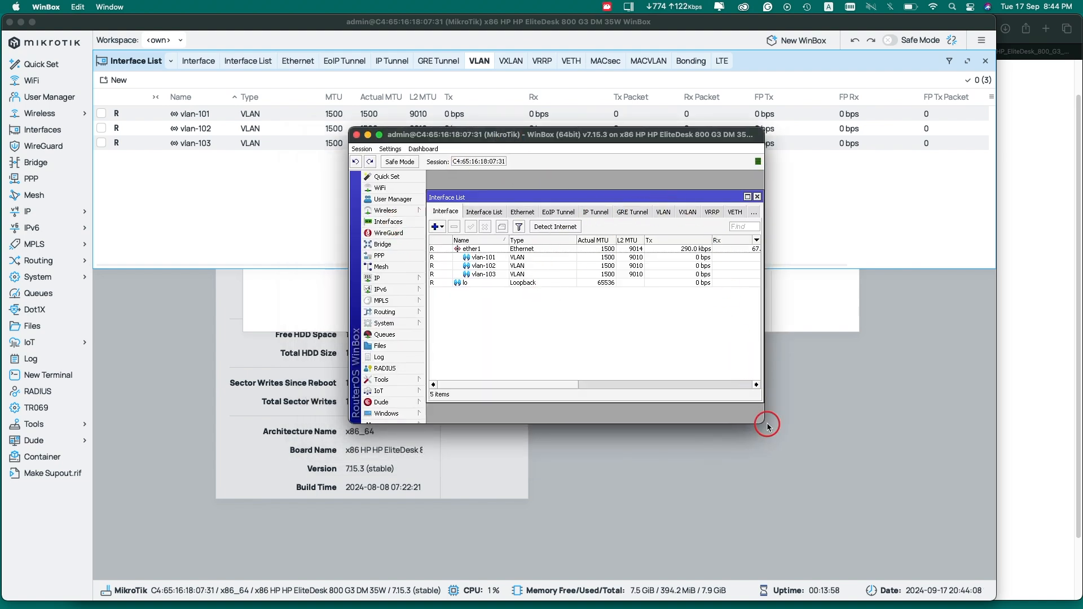
Enlarge the session and Interface List windows and raise the text size two steps
left_click_drag(765, 423, 969, 523)
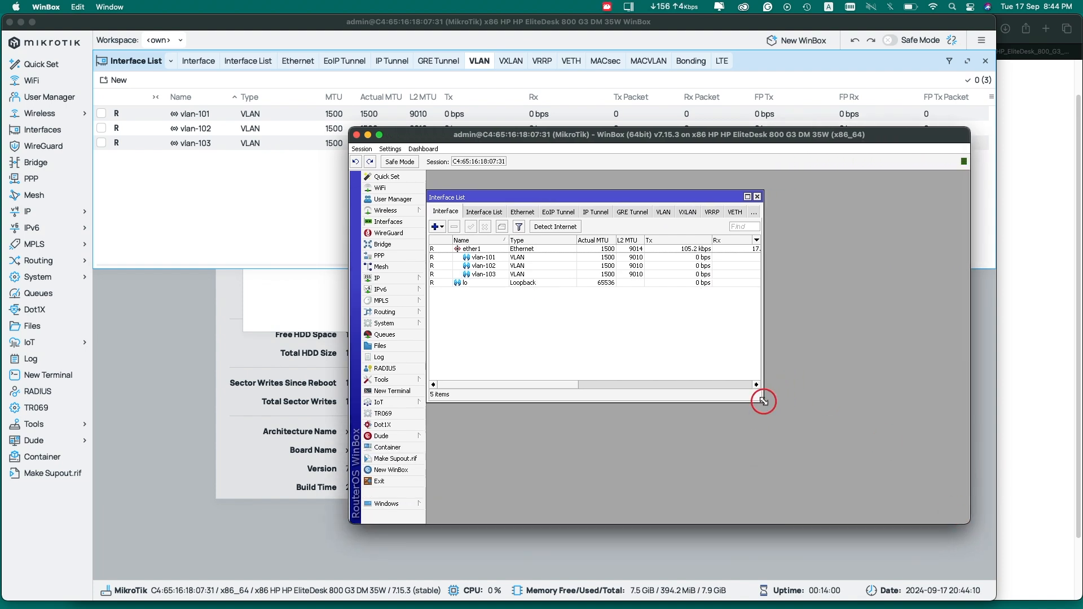
left_click_drag(763, 402, 908, 452)
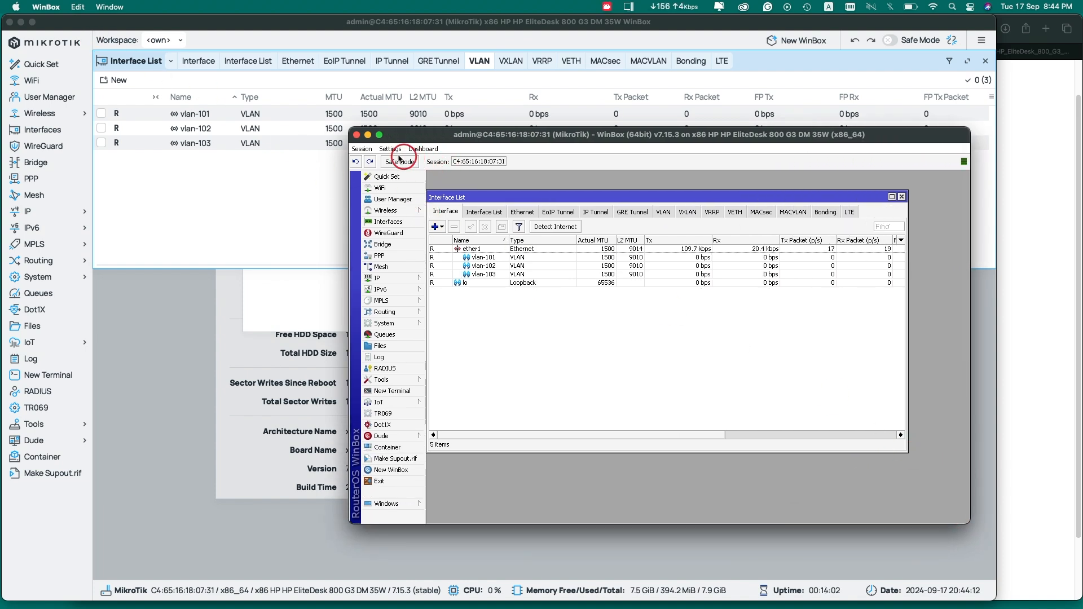
left_click(390, 148)
left_click(387, 225)
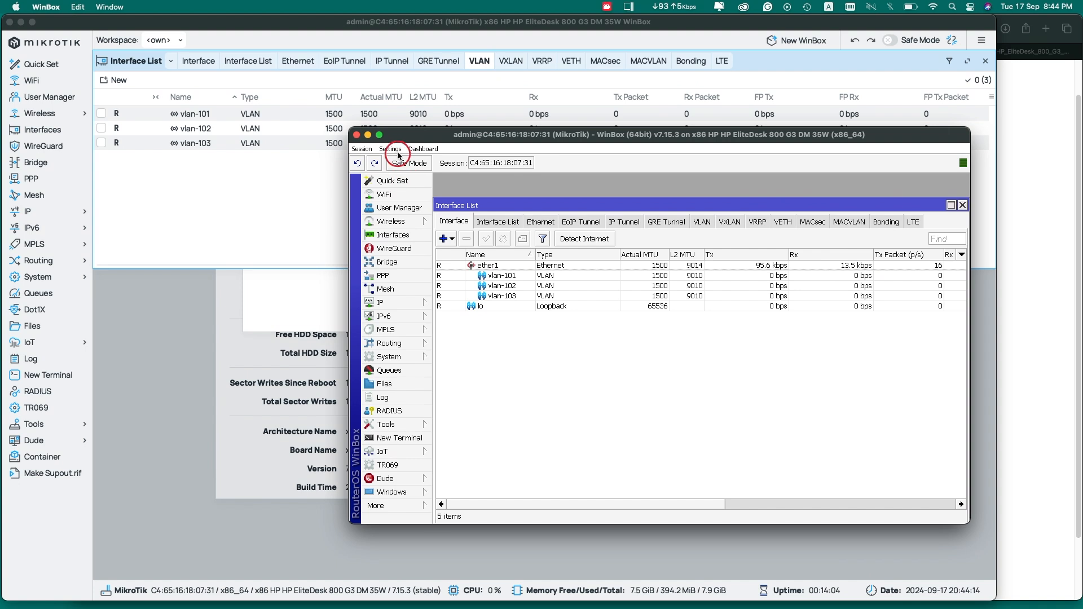
left_click(411, 181)
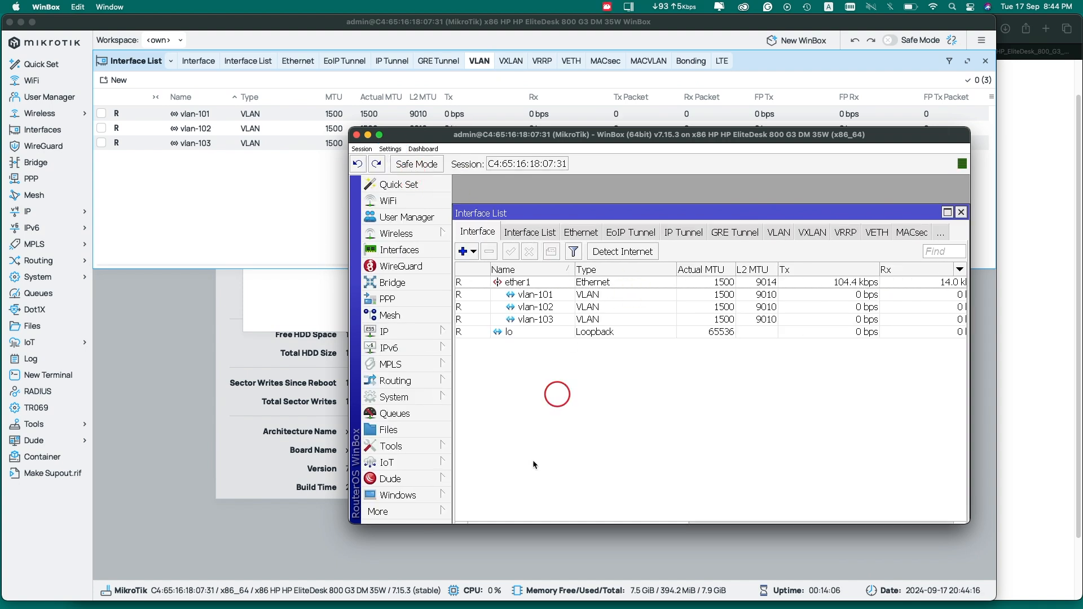
left_click_drag(350, 523, 280, 607)
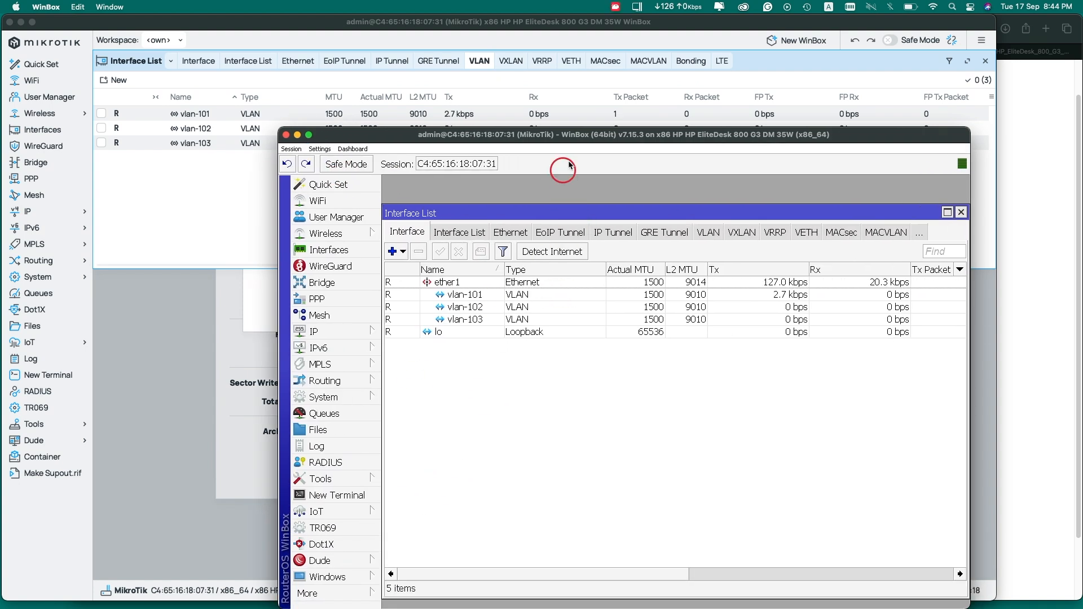
left_click_drag(577, 139, 560, 61)
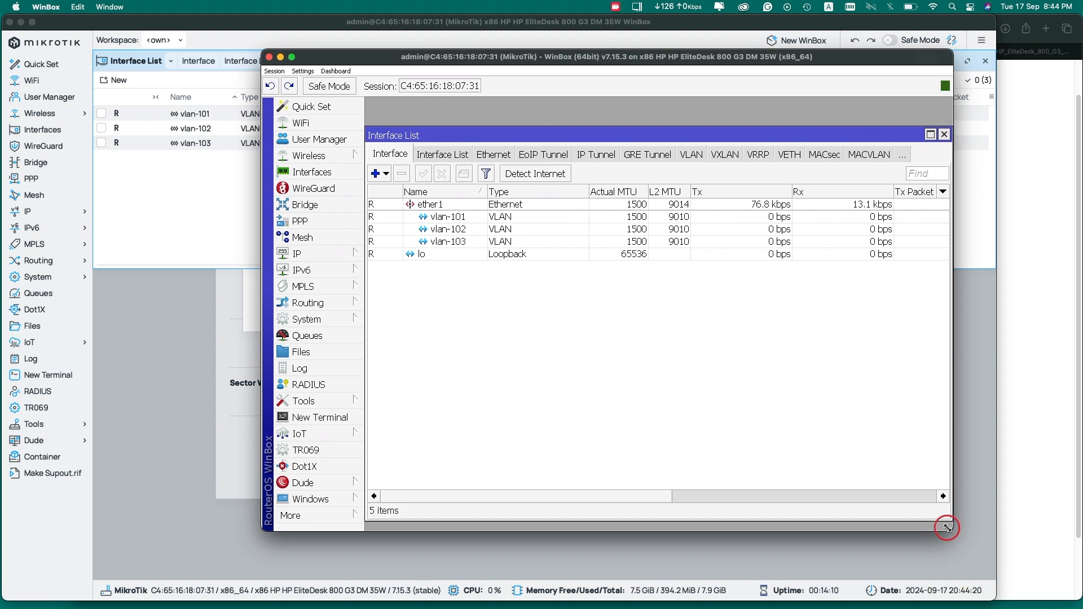
left_click_drag(947, 528, 1040, 598)
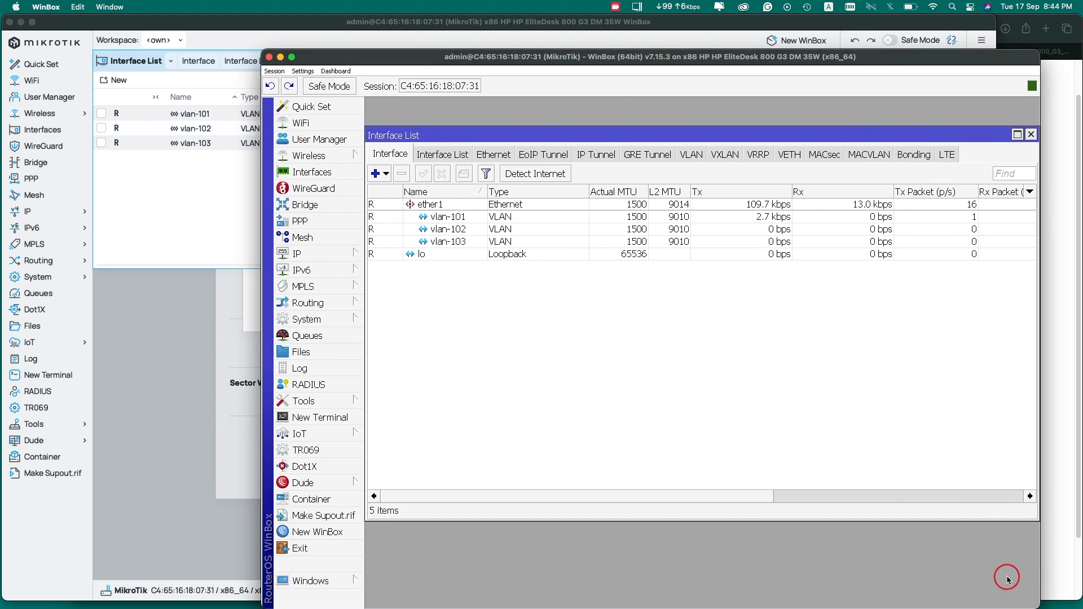
Filter the list to VLAN interfaces and start a new VLAN named vlan104
left_click(700, 156)
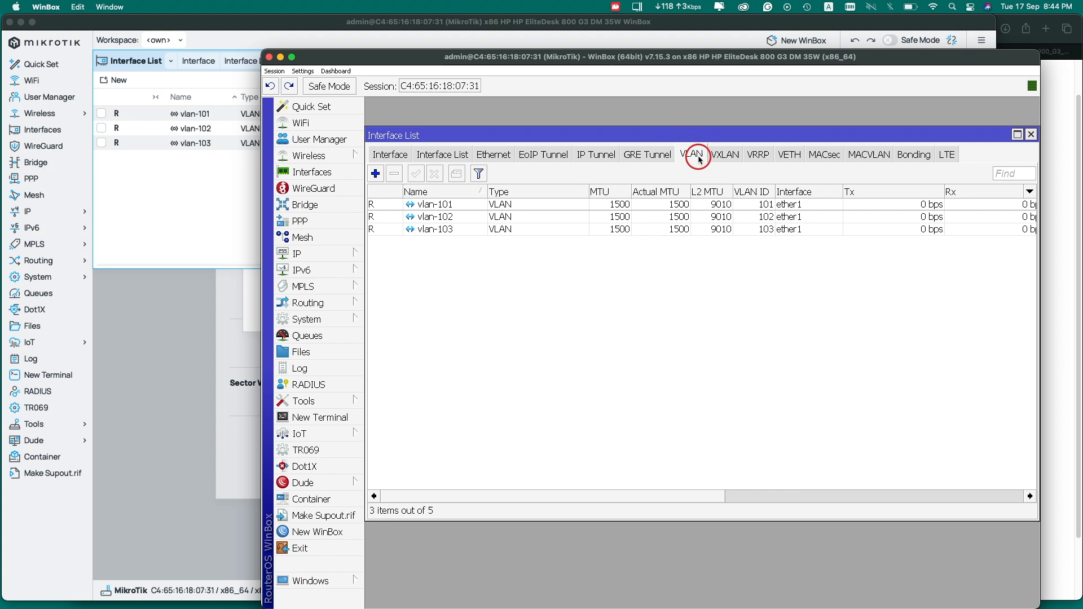
left_click_drag(505, 56, 415, 160)
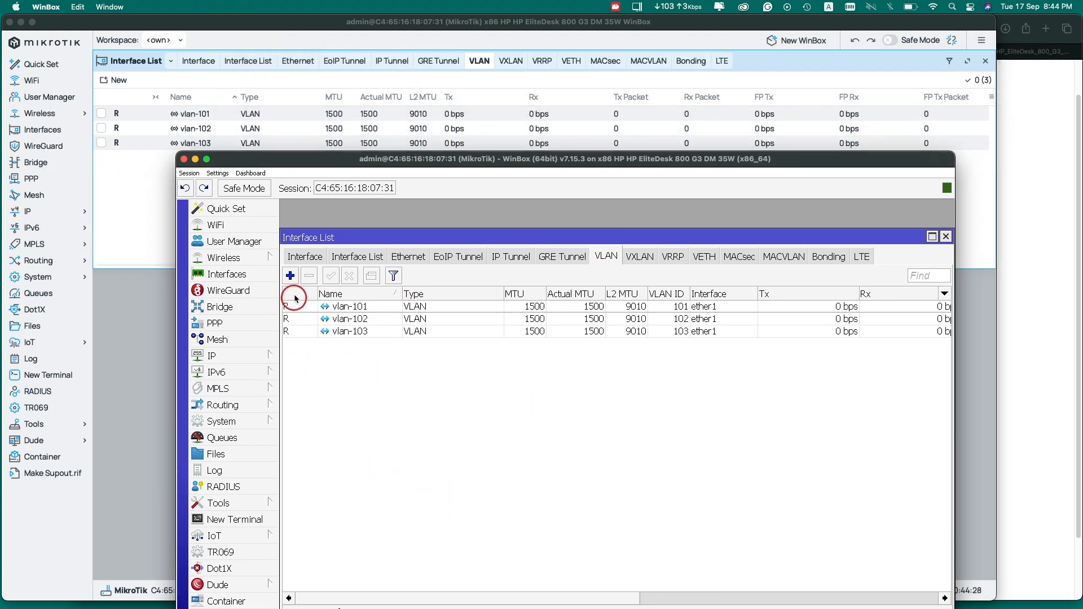
left_click(290, 276)
left_click(525, 335)
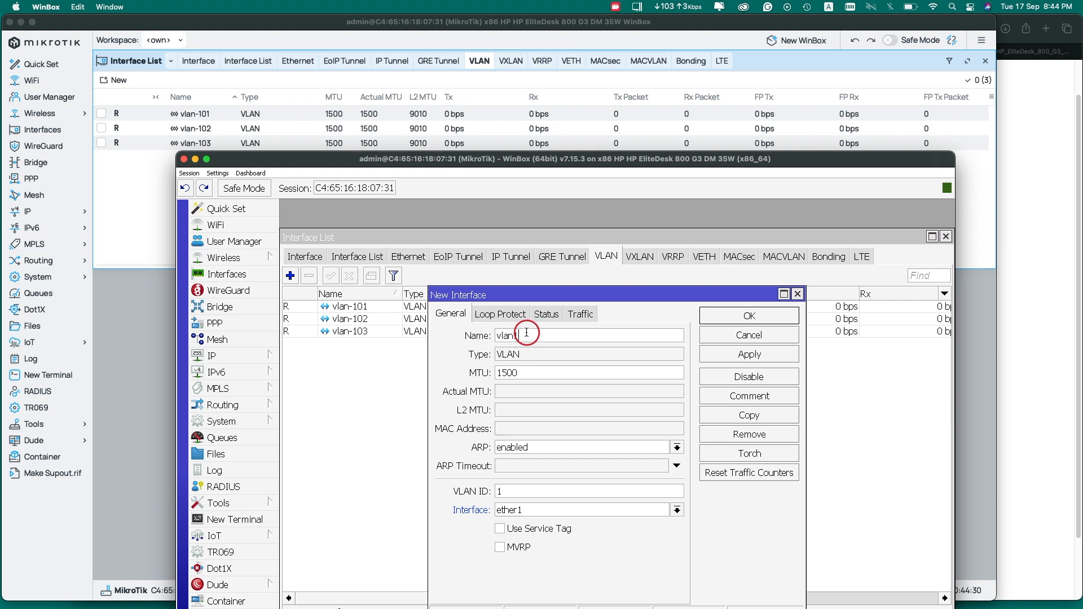
type("04")
Give vlan104 parent ether1 and VLAN ID 104, save it, and close the legacy session
left_click(536, 510)
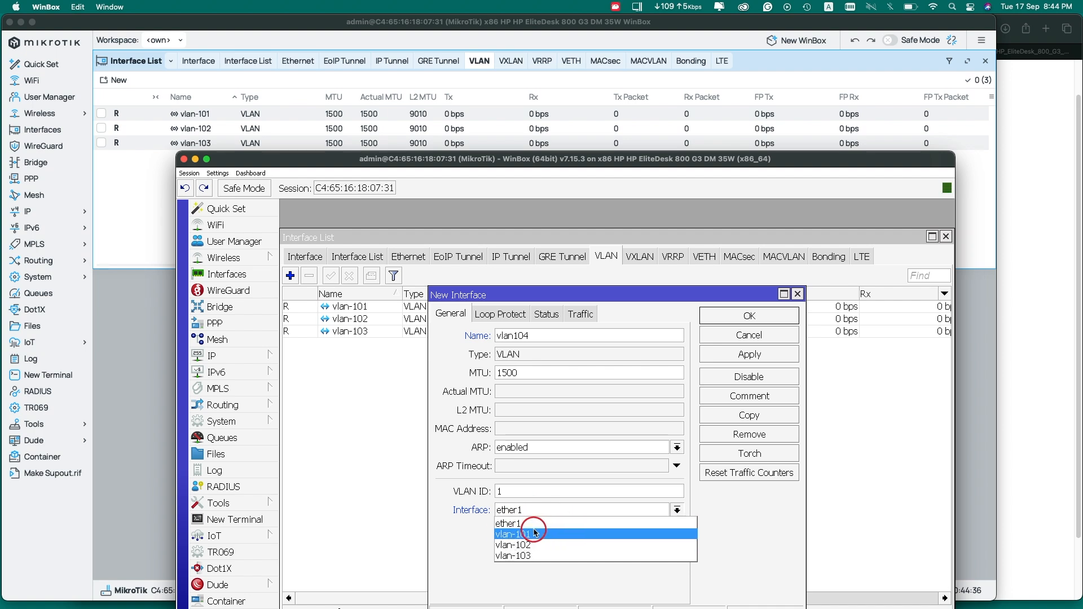
left_click(516, 524)
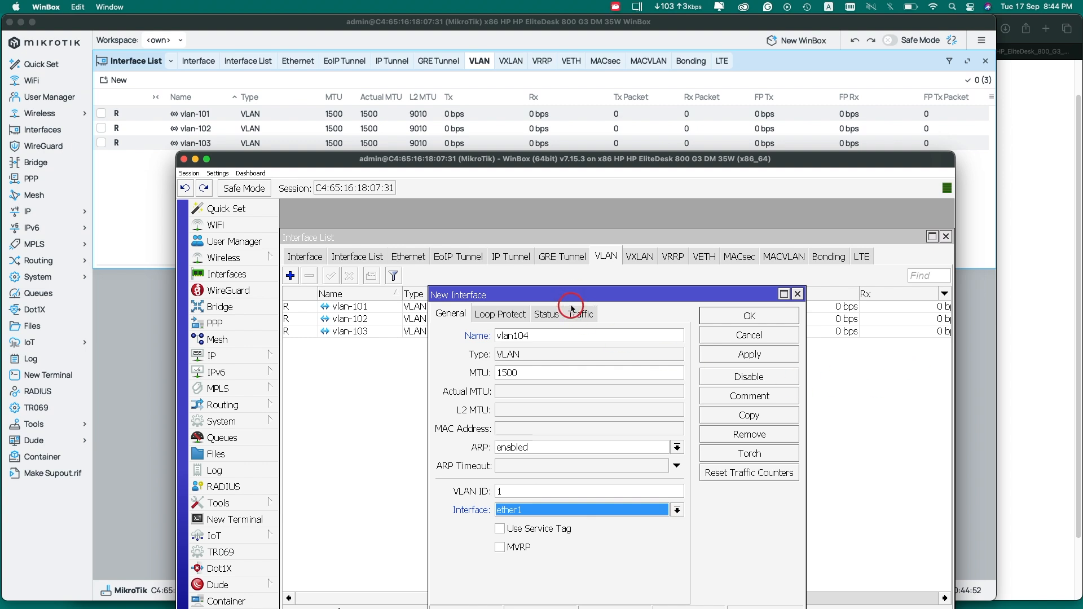
left_click(508, 489)
type("04")
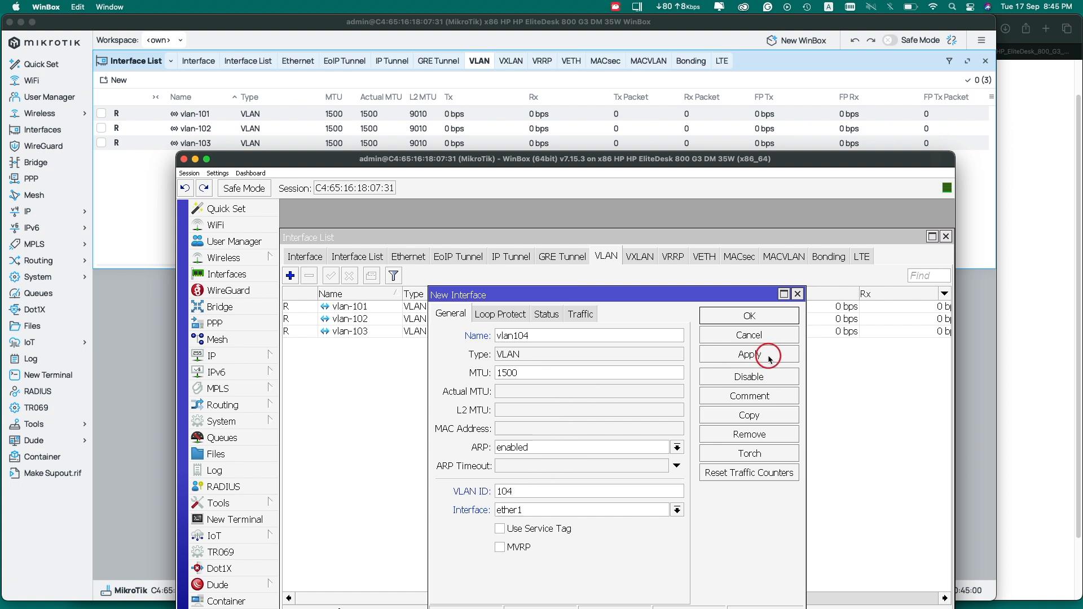
left_click_drag(462, 162, 463, 181)
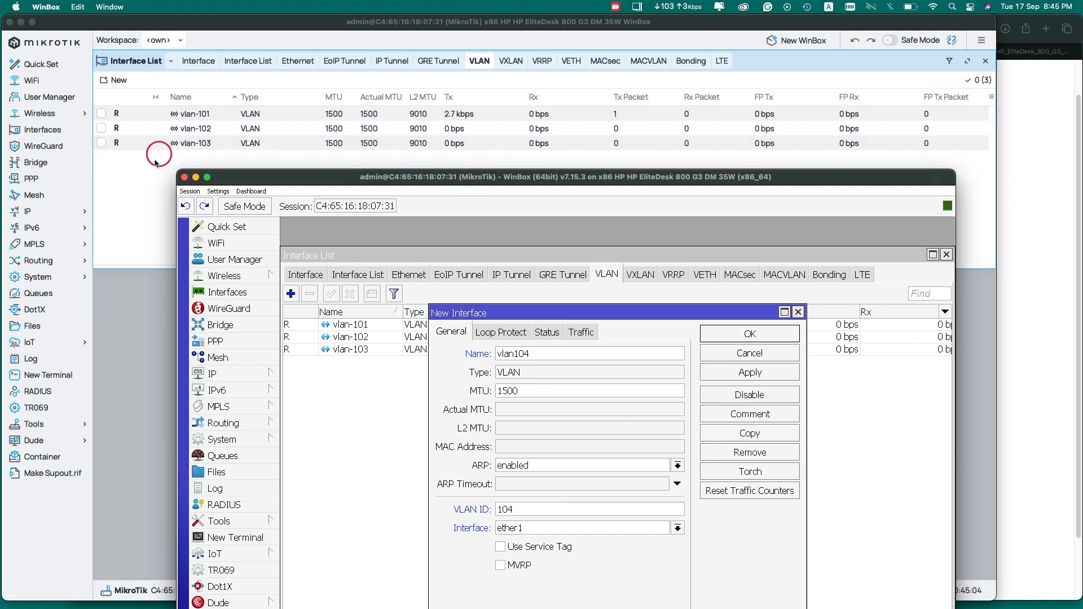
left_click(759, 376)
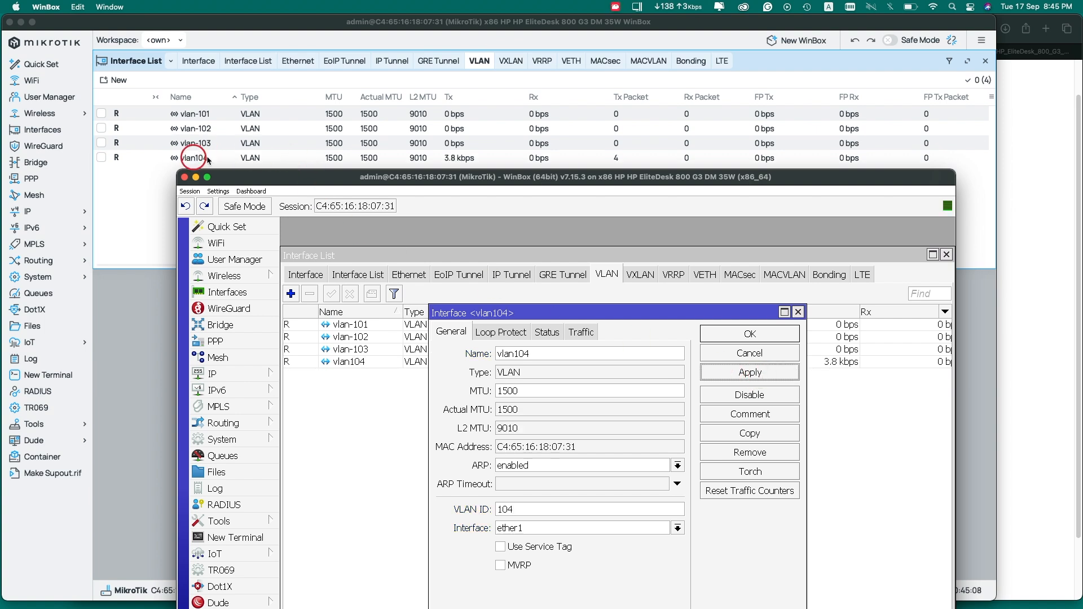
left_click(783, 332)
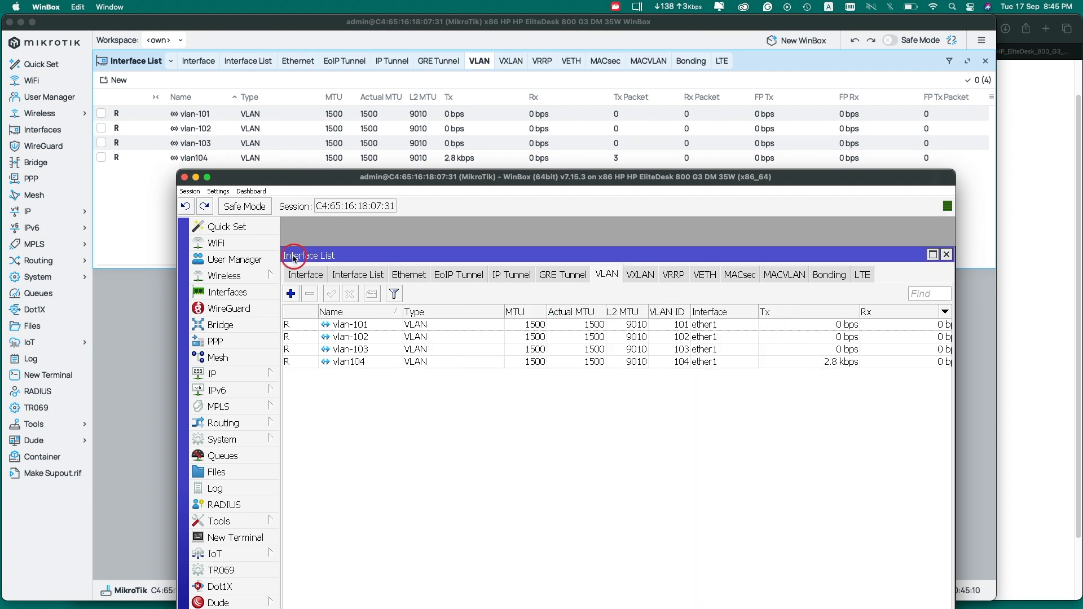
left_click(185, 177)
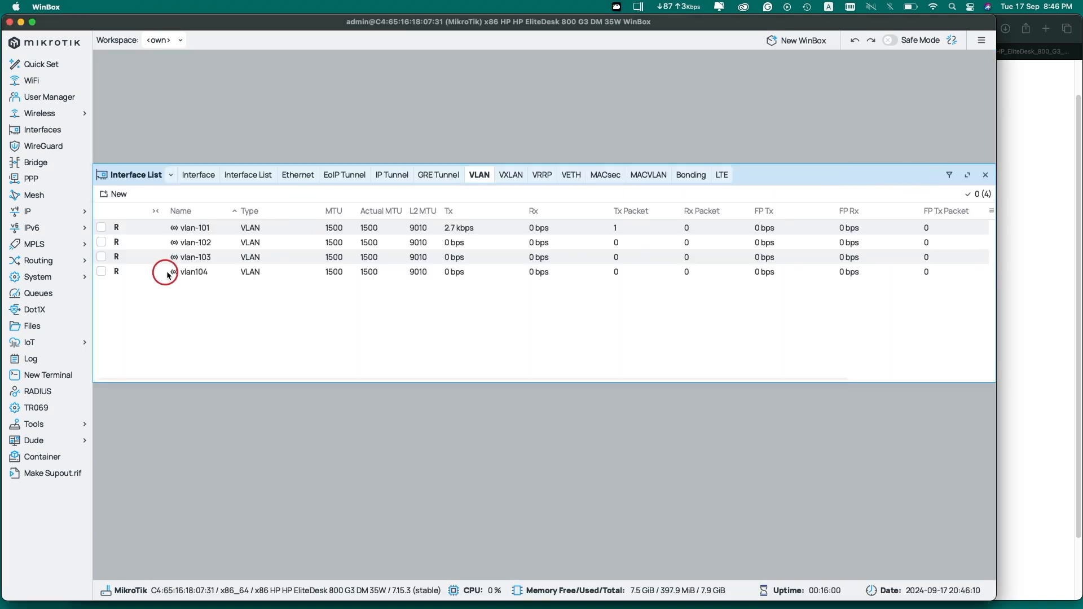
Delete the vlan104 interface from WinBox 4's VLAN list
left_click(191, 272)
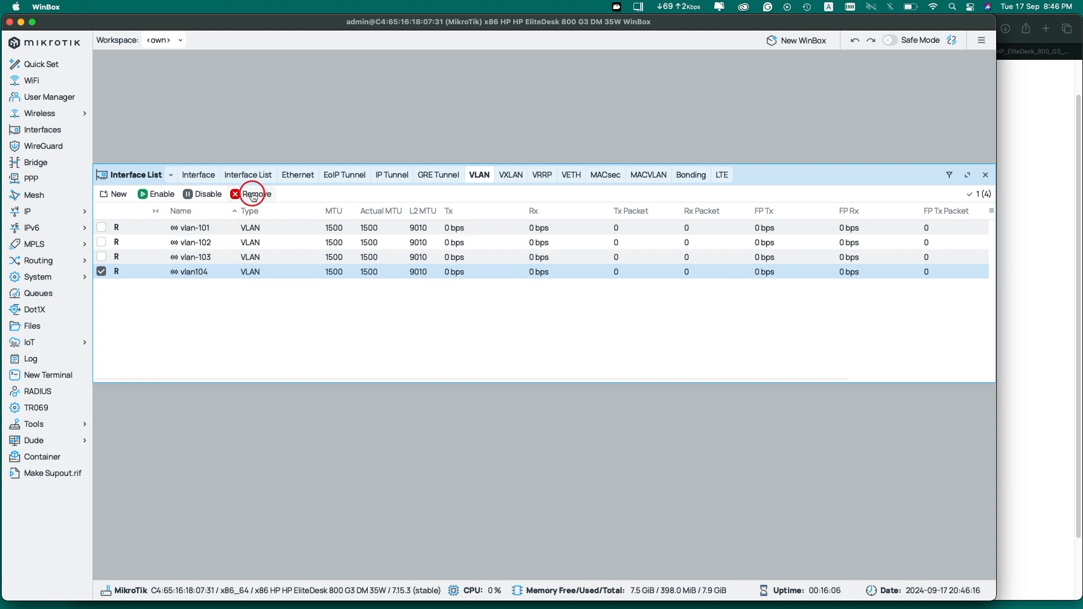
left_click(254, 195)
left_click(225, 227)
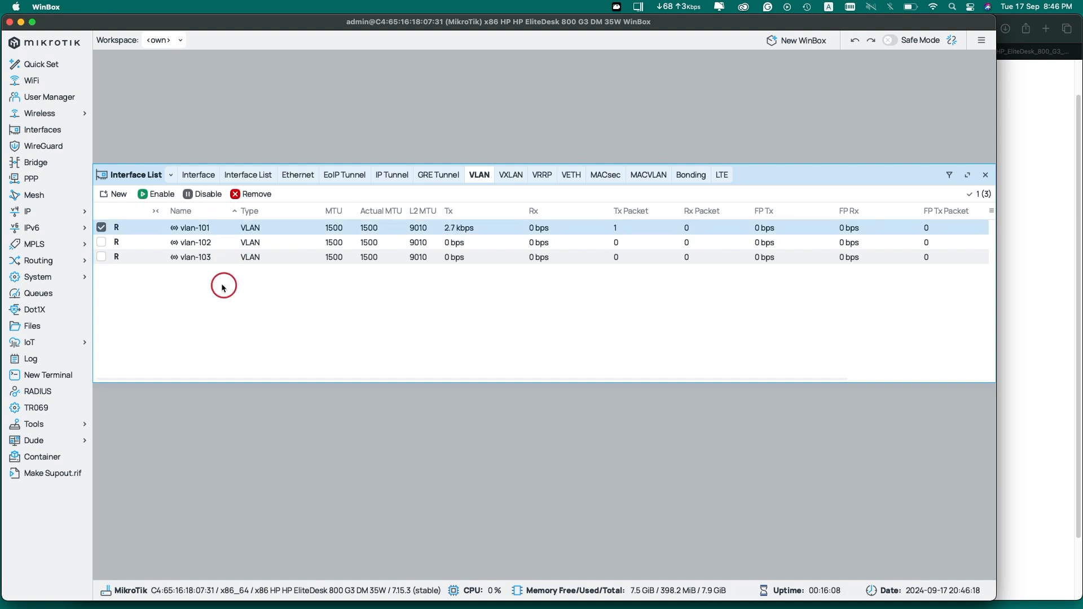
left_click(264, 307)
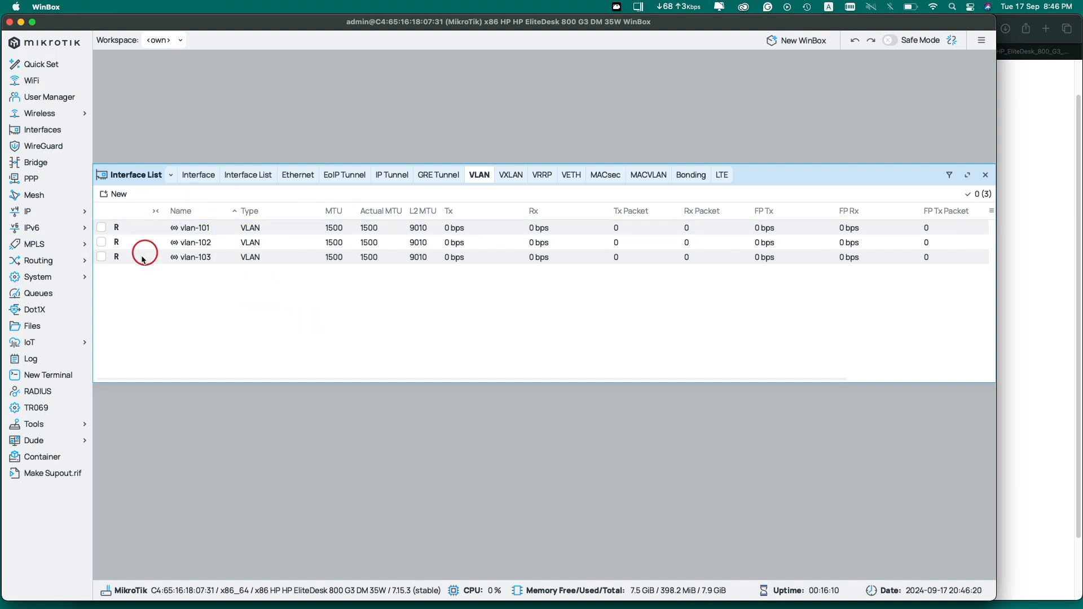
Inspect vlan-101's settings, showing VLAN ID 101, and close without changes
left_click(160, 228)
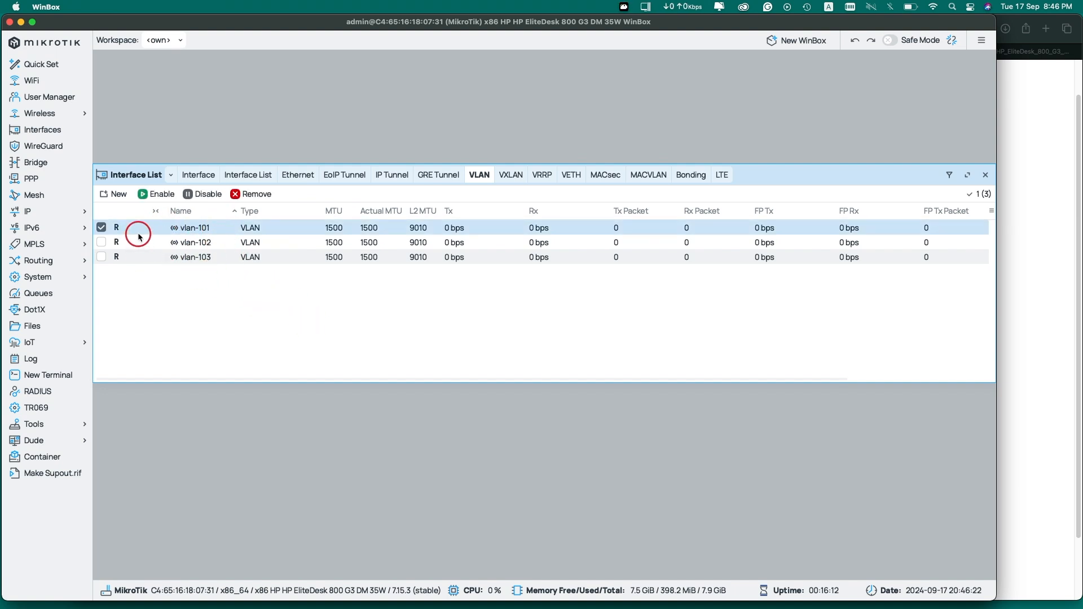
double_click(139, 235)
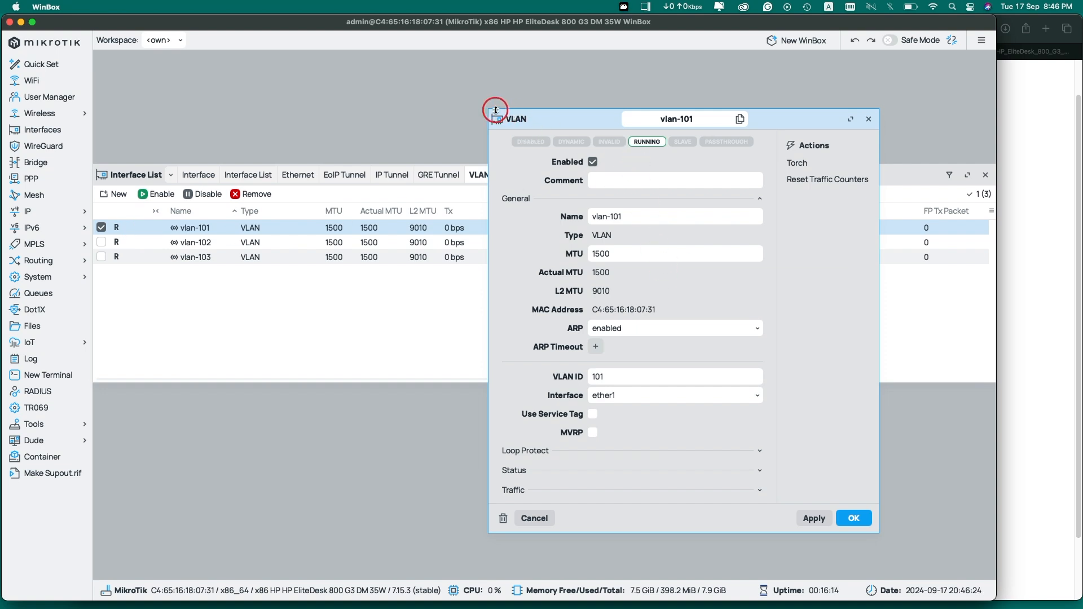
left_click_drag(497, 111, 497, 80)
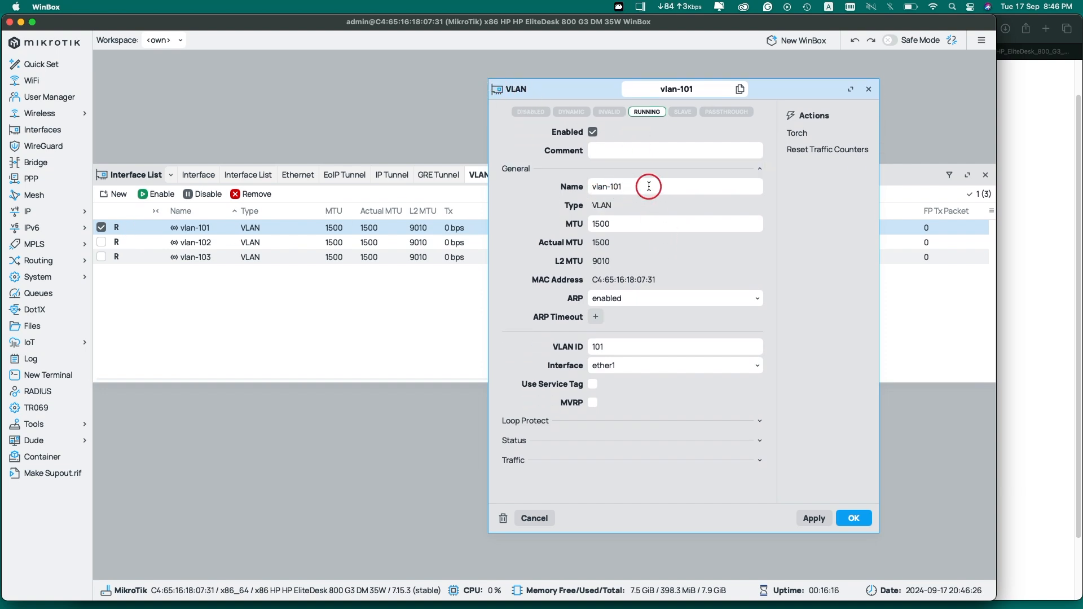
left_click(617, 349)
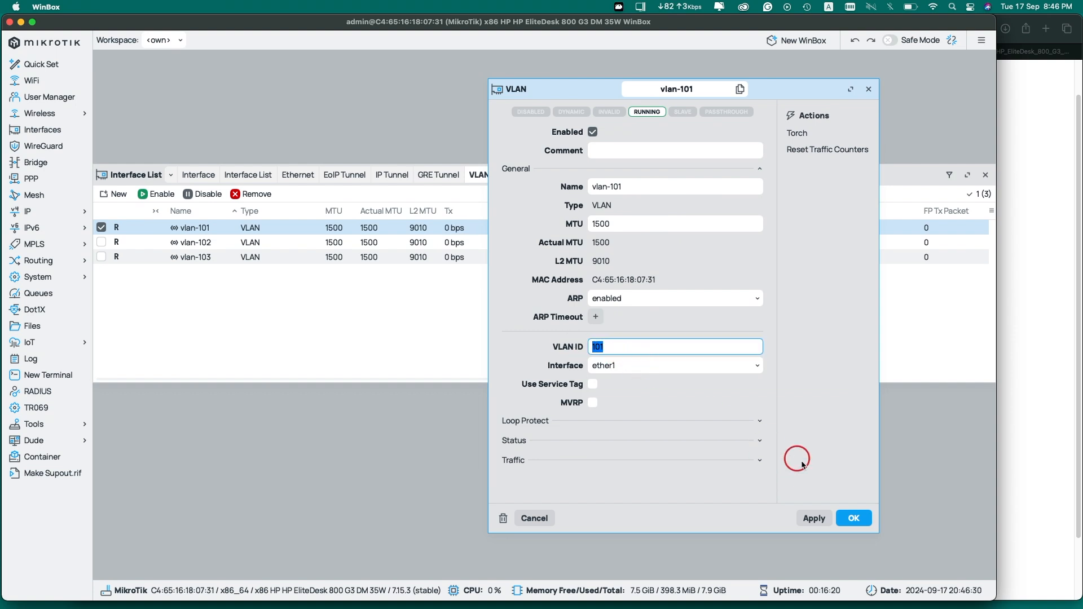
left_click(531, 518)
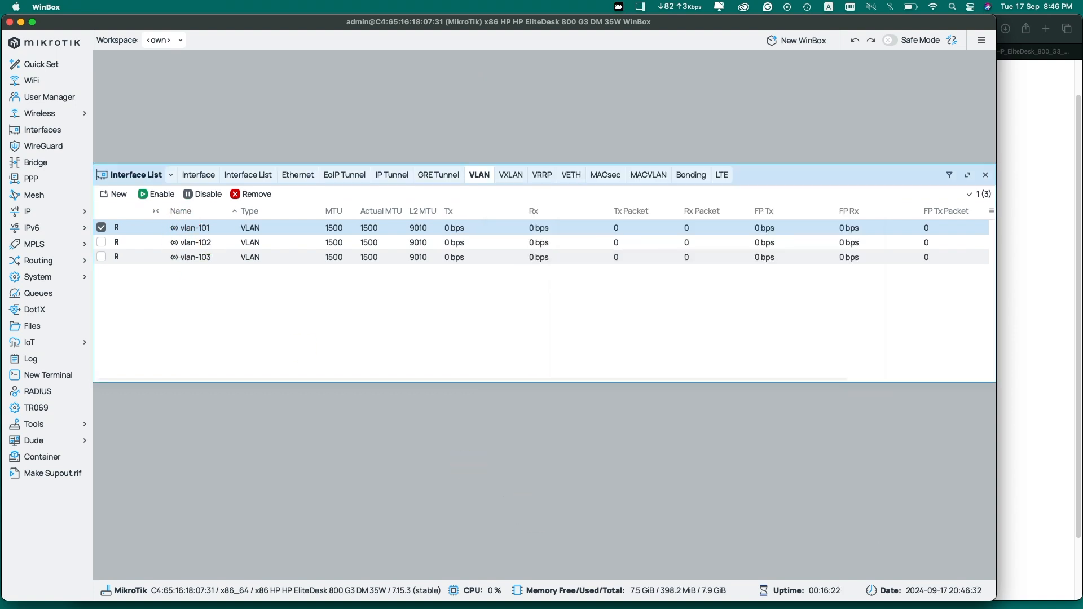
Inspect vlan-102's name and VLAN ID 102, then close the dialog unchanged
double_click(200, 240)
left_click(639, 185)
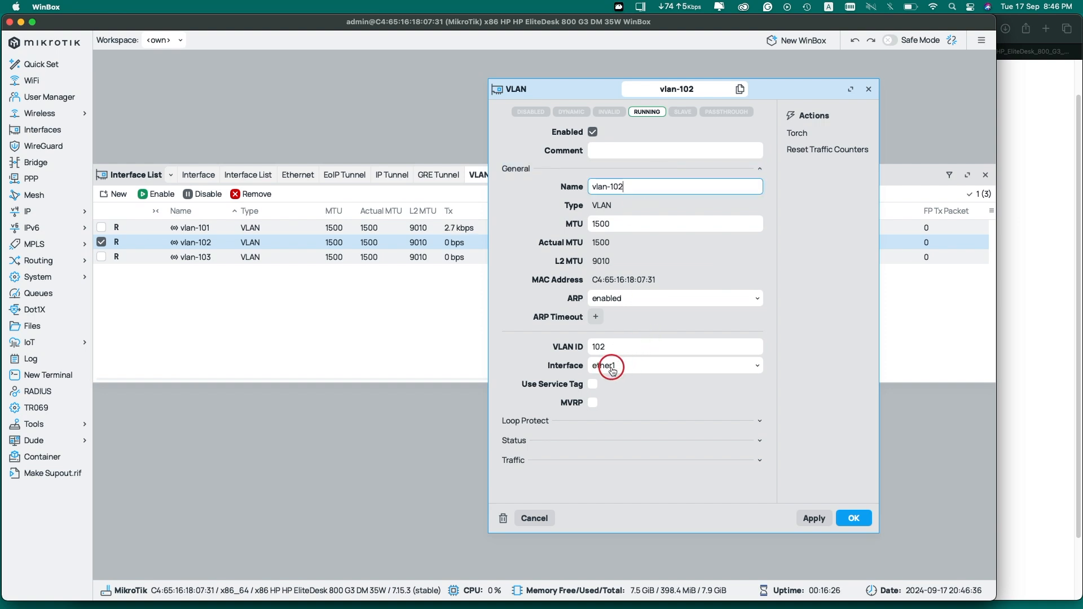
double_click(615, 348)
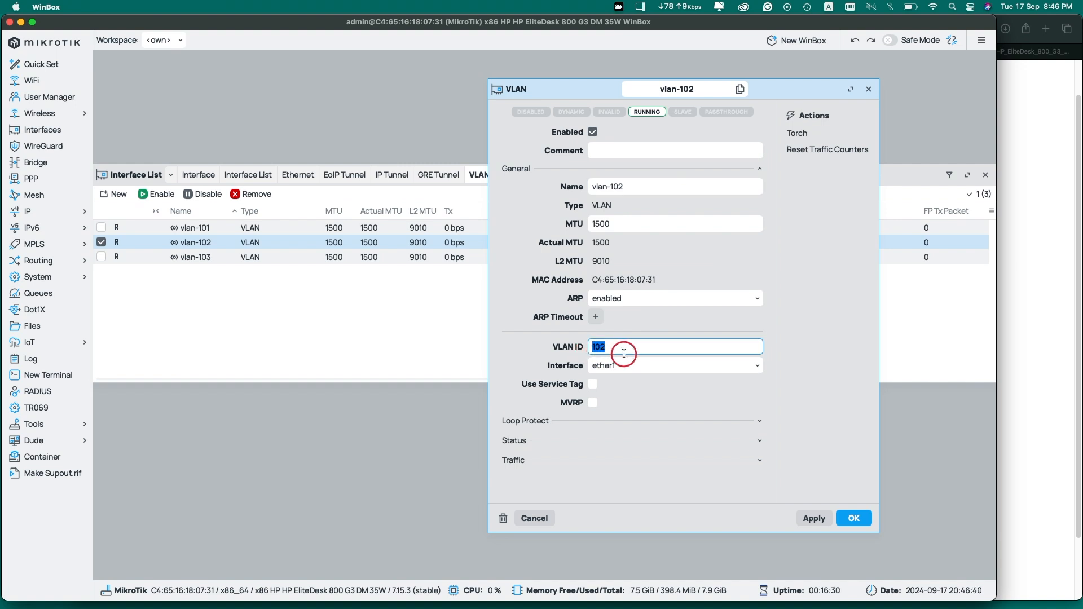
triple_click(654, 186)
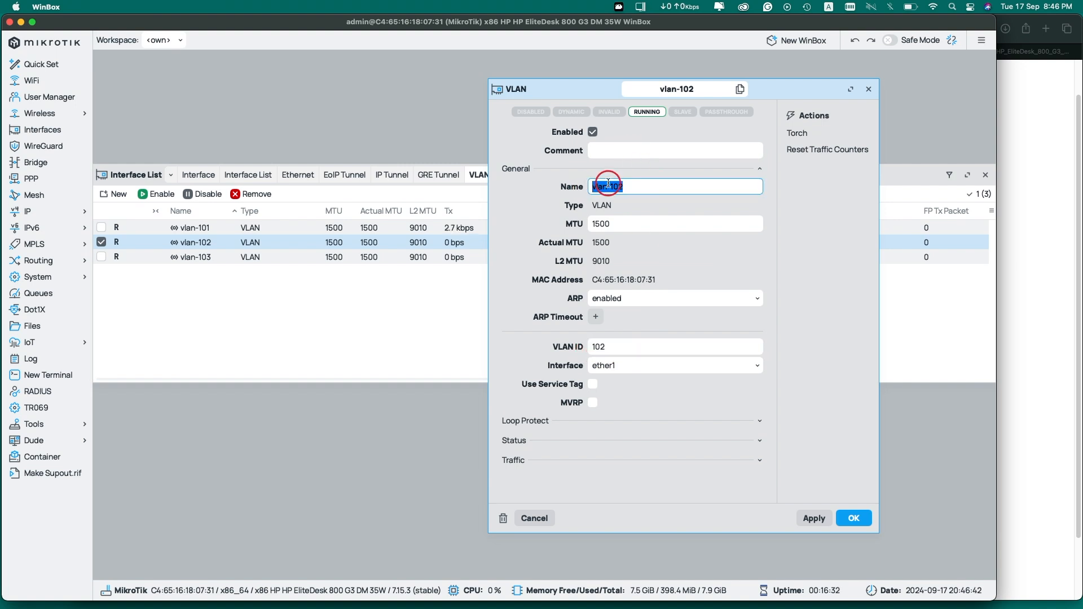
left_click(870, 90)
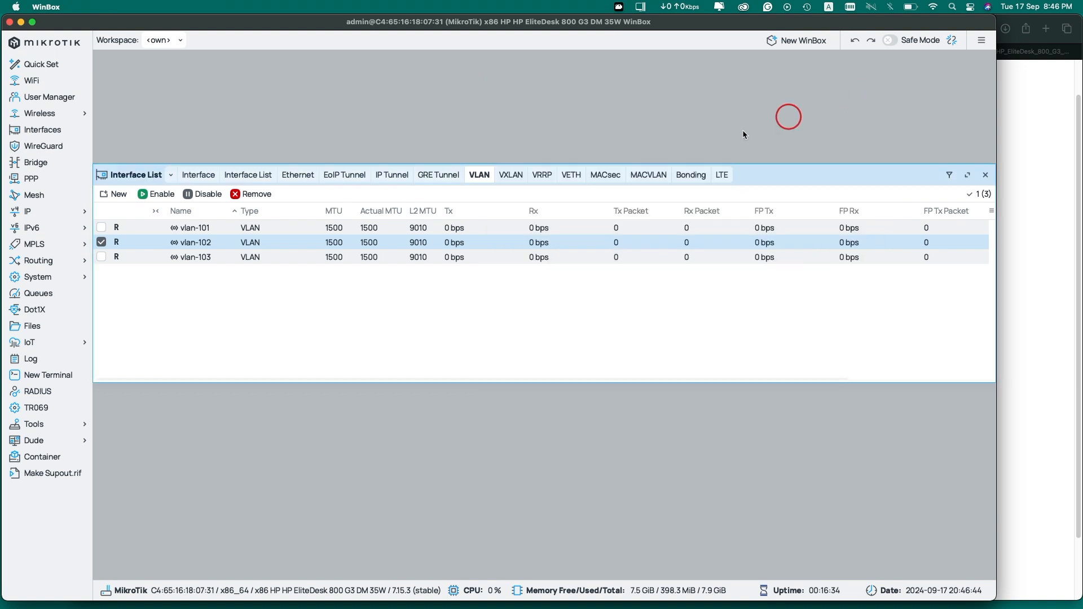
Rename vlan-101 to vlan-101-WAN and vlan-102 to vlan-102-LAN
double_click(198, 228)
left_click(643, 182)
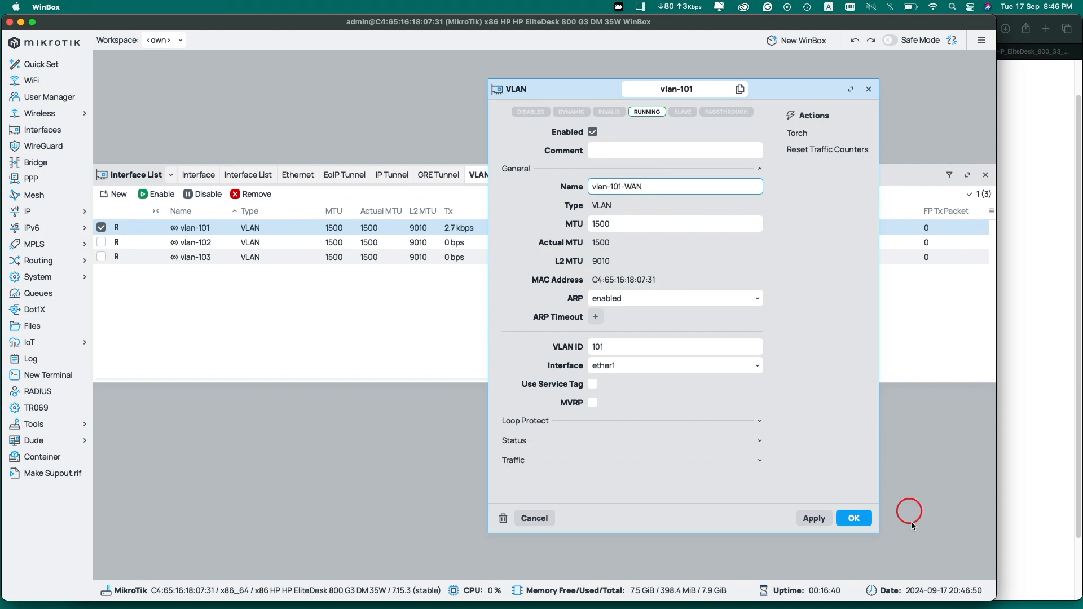
left_click(814, 518)
left_click(853, 518)
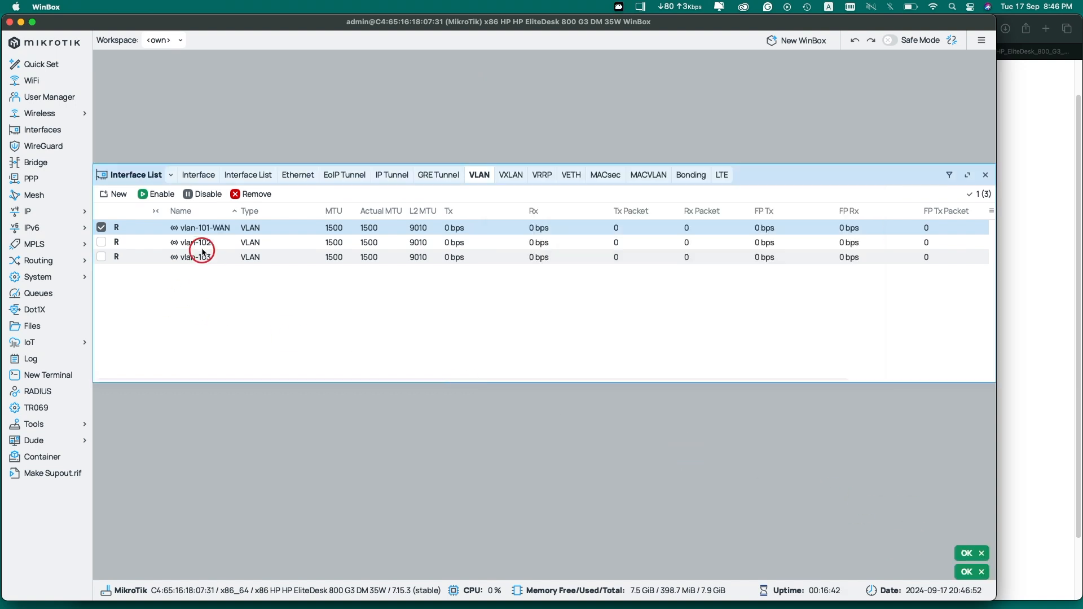
double_click(223, 243)
left_click(644, 185)
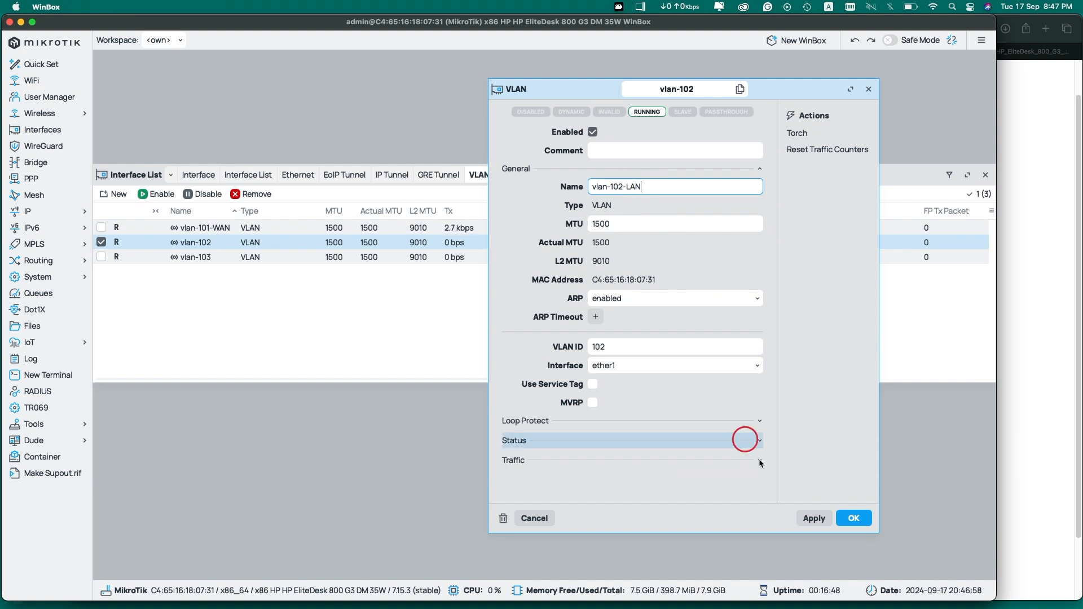
left_click(854, 518)
Rename vlan-103 to vlan-103-LAN-192.168 and widen the Name column
double_click(220, 261)
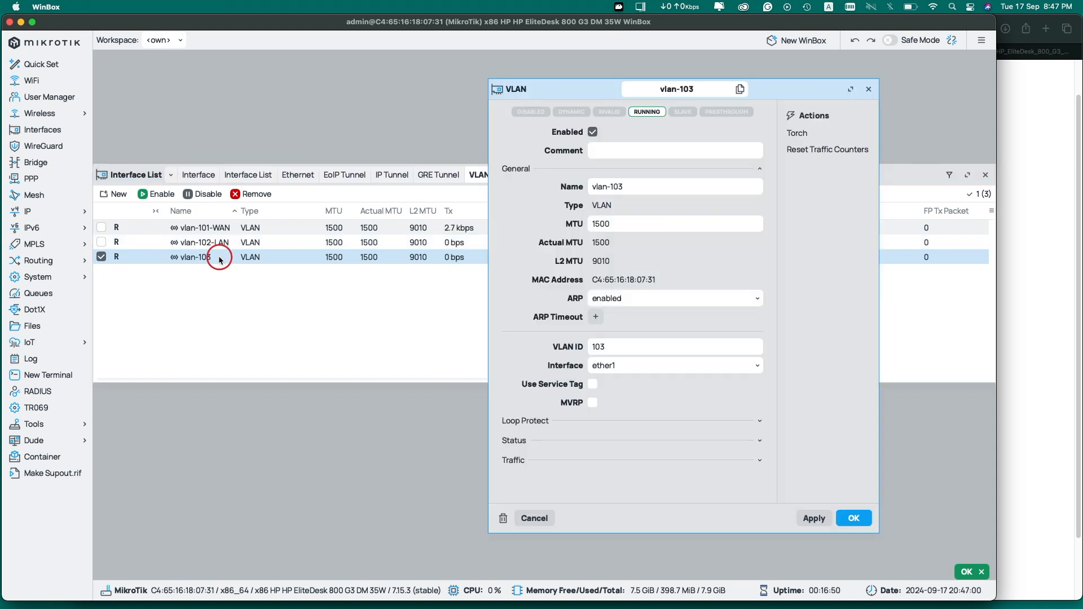
left_click(664, 184)
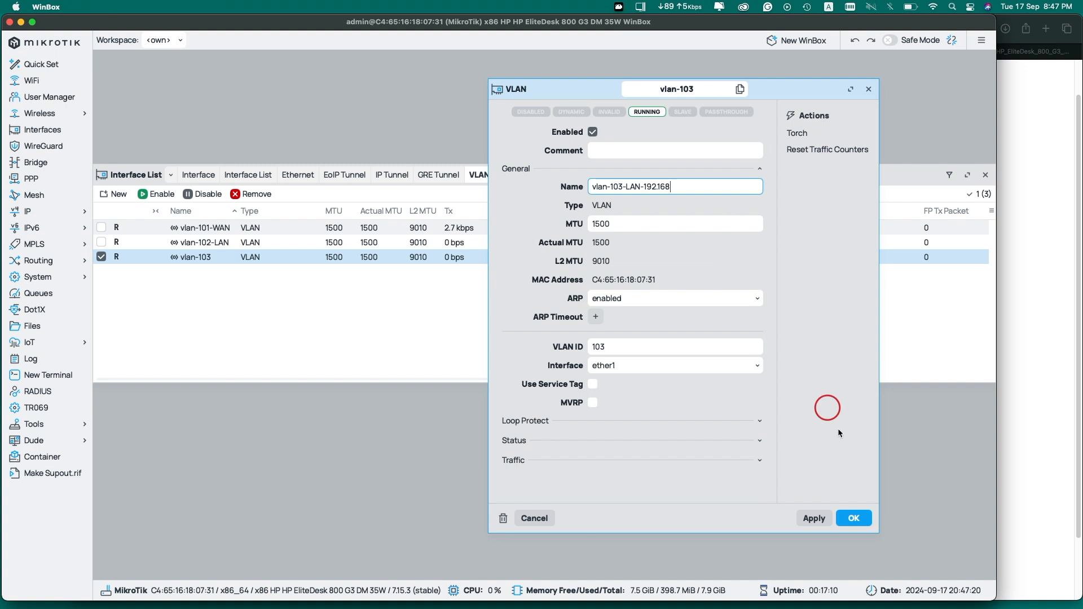
left_click(818, 518)
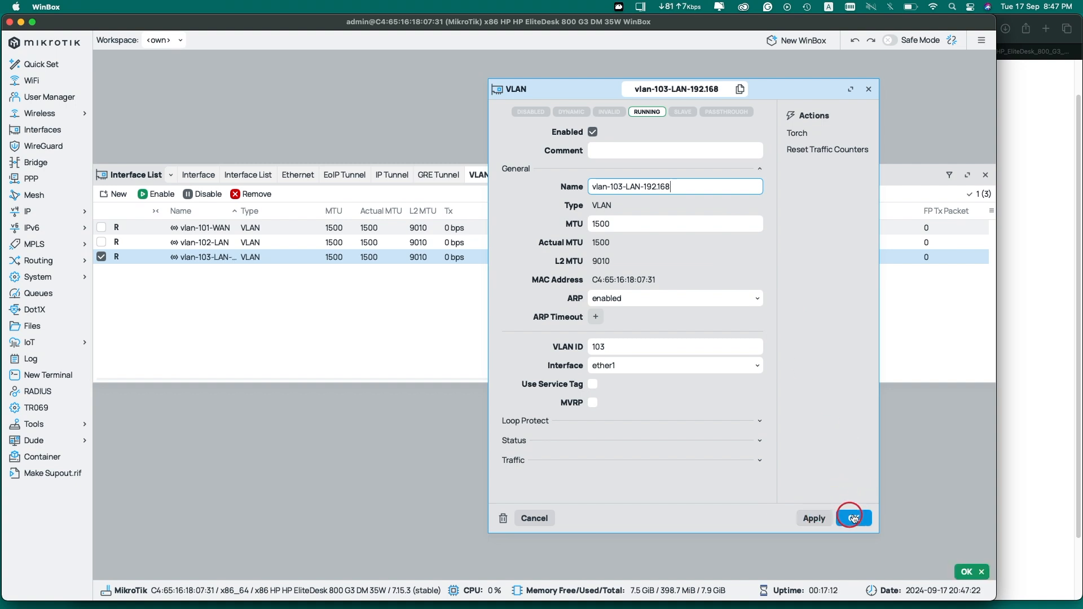
left_click(853, 519)
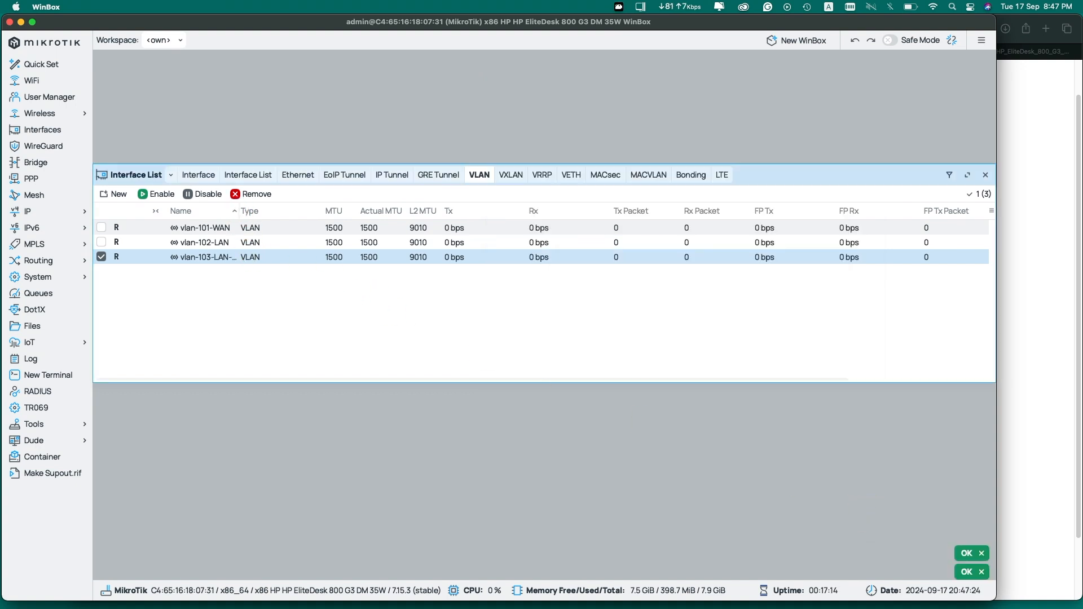
left_click_drag(238, 211, 304, 211)
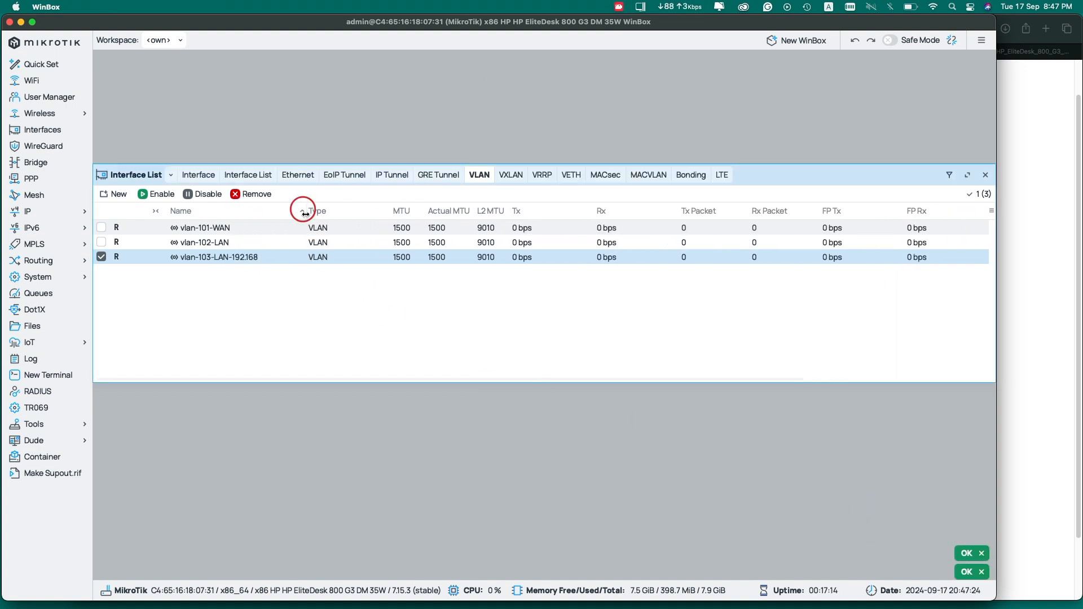
Open the IP Addresses list and reposition and widen its window
left_click(71, 213)
left_click(129, 226)
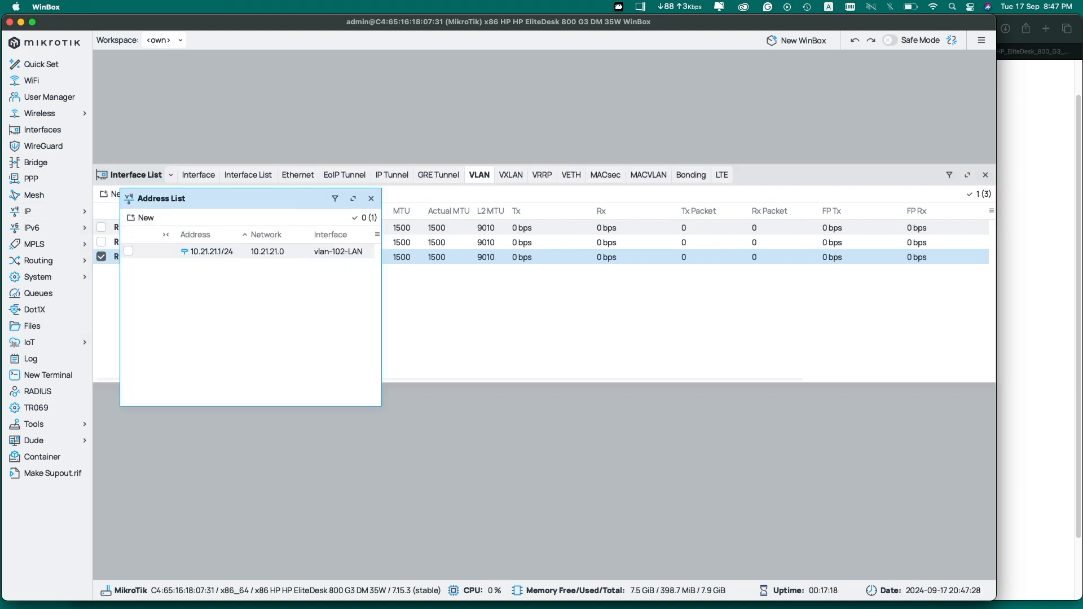
left_click_drag(278, 203, 406, 97)
left_click_drag(508, 164, 648, 164)
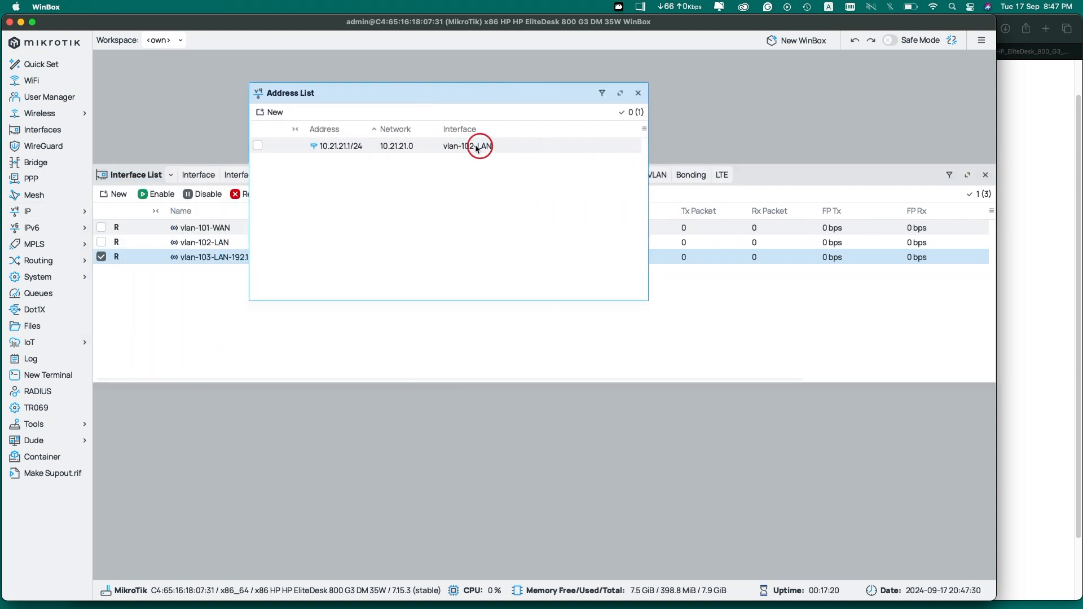
Inspect the 10.21.21.1/24 address entry unchanged, then bring up the Firewall settings
left_click(466, 148)
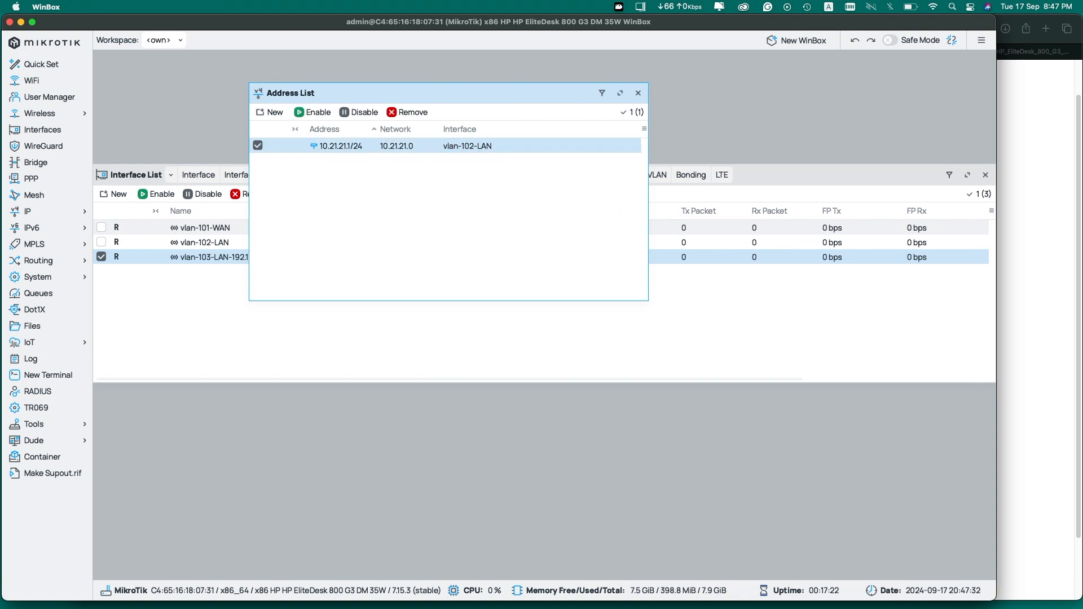
double_click(442, 146)
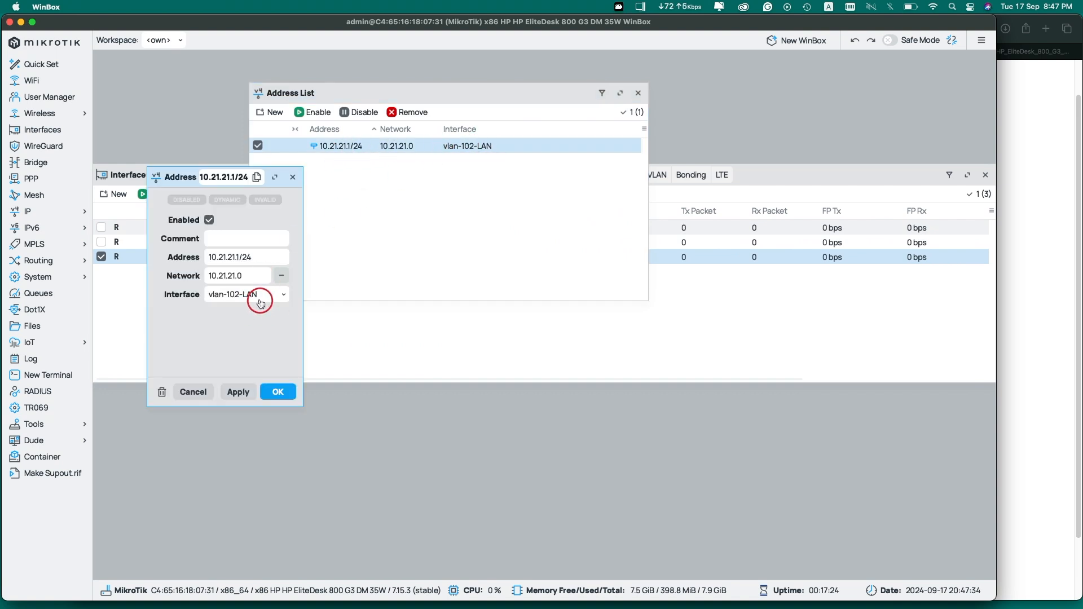
left_click(263, 257)
key("super+a")
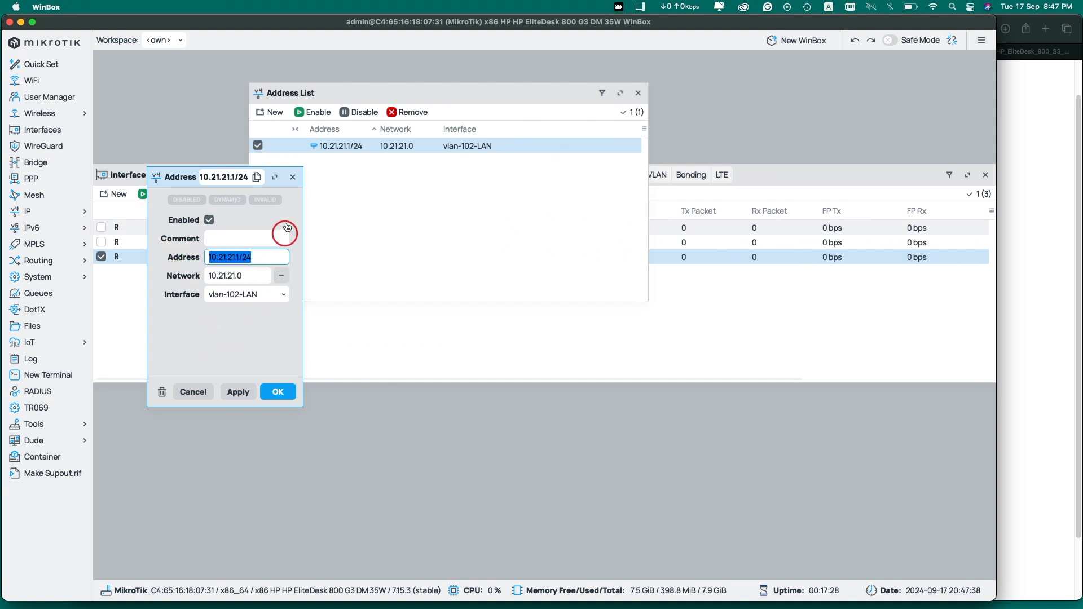
left_click(293, 177)
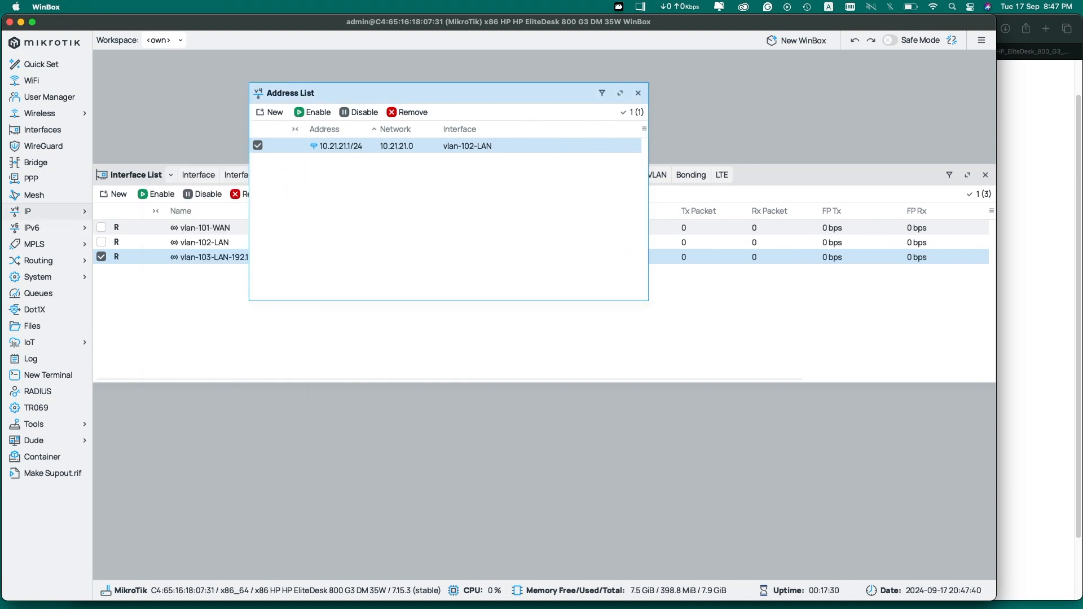
left_click(34, 211)
left_click(127, 310)
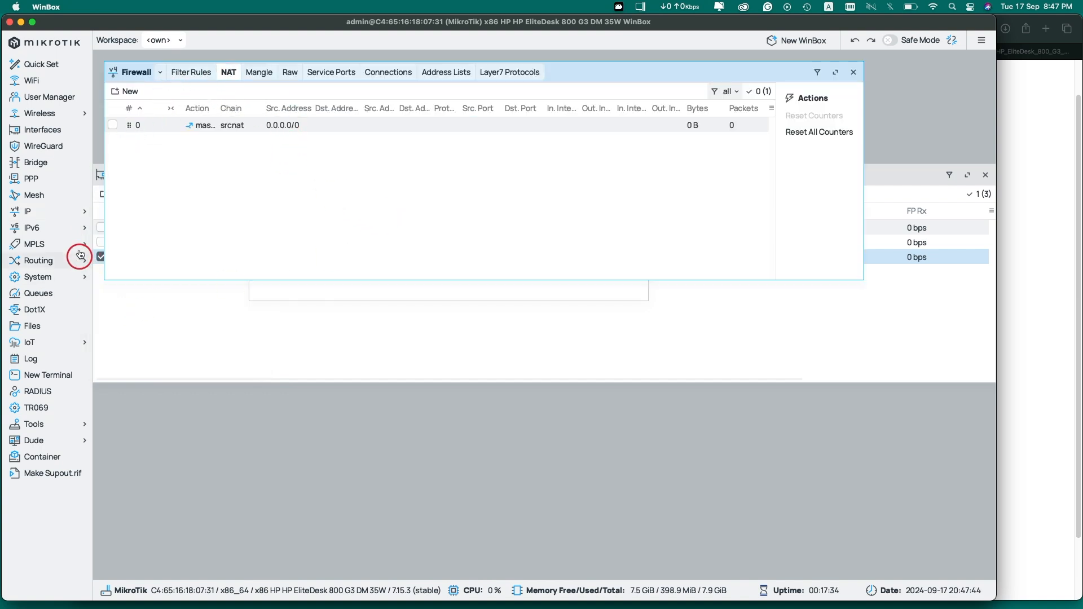
left_click(68, 213)
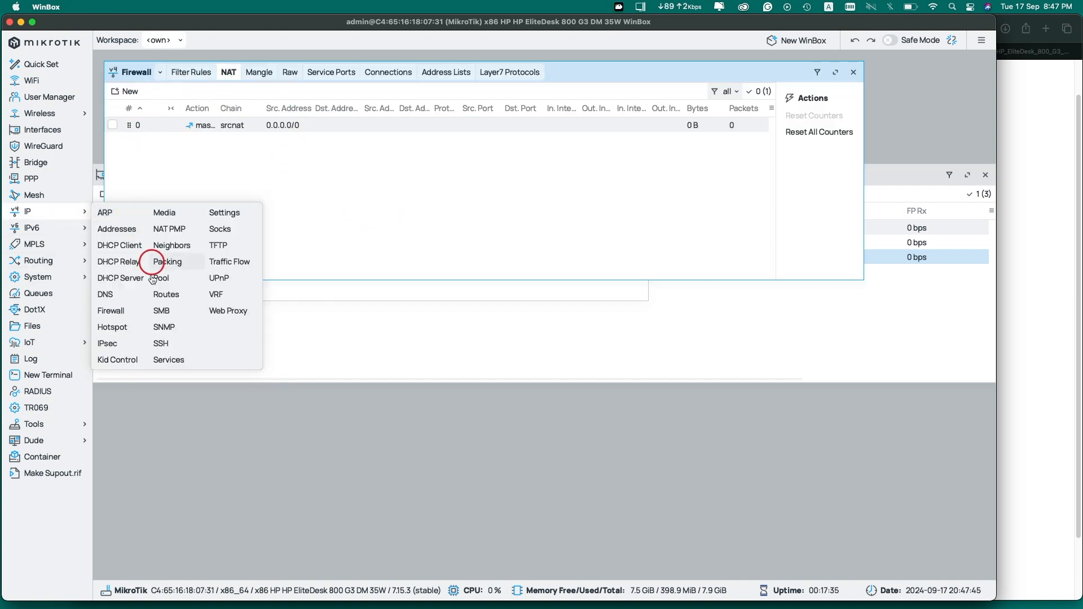
left_click(129, 312)
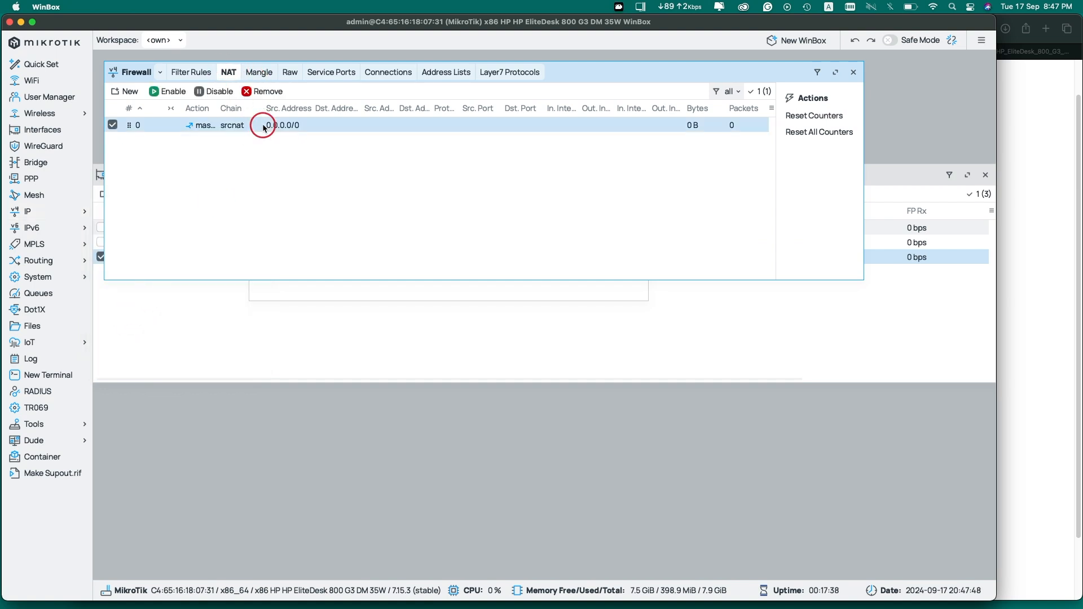
double_click(264, 127)
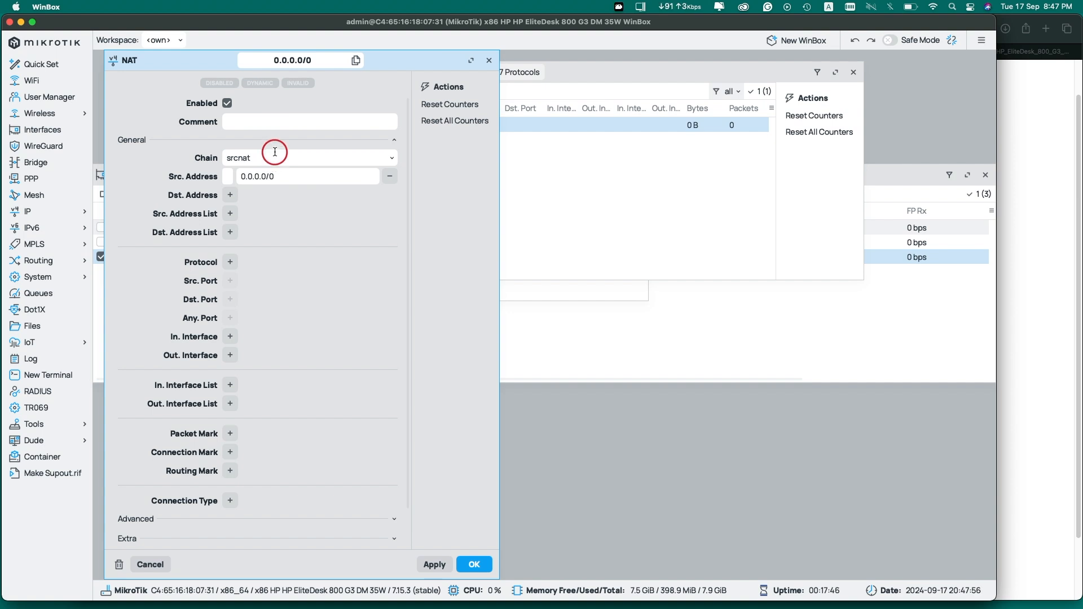
left_click_drag(295, 174, 182, 174)
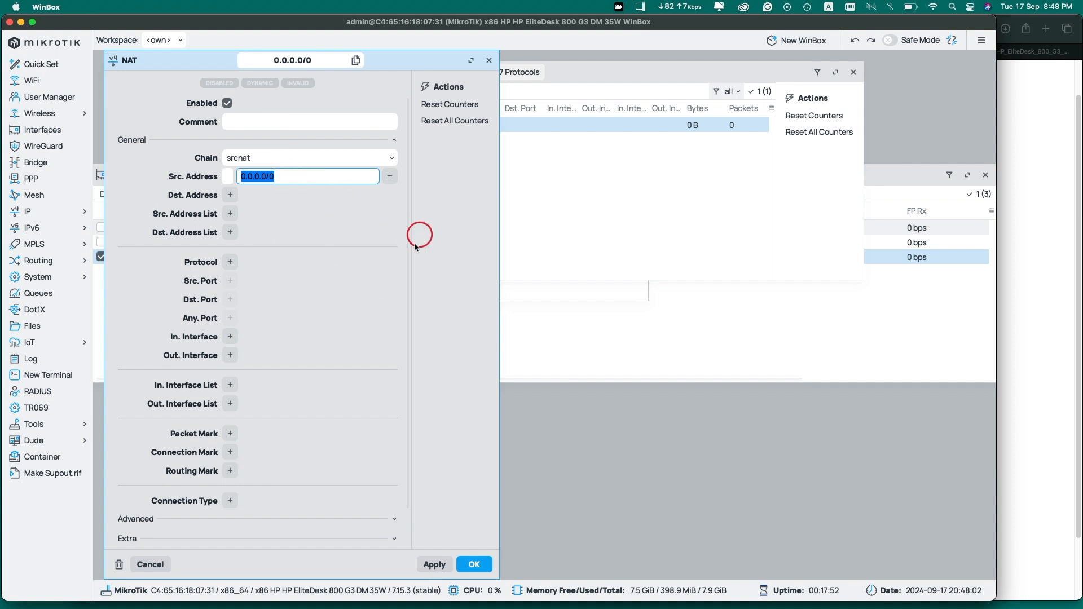
scroll(406, 264, "down", 2)
left_click(127, 516)
scroll(208, 474, "down", 3)
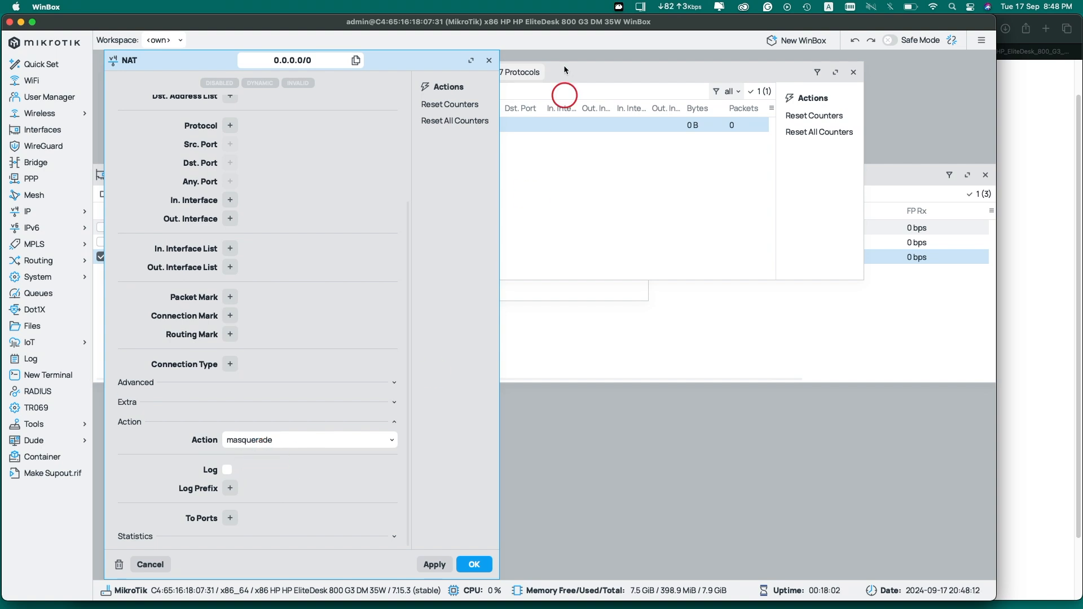
left_click(488, 60)
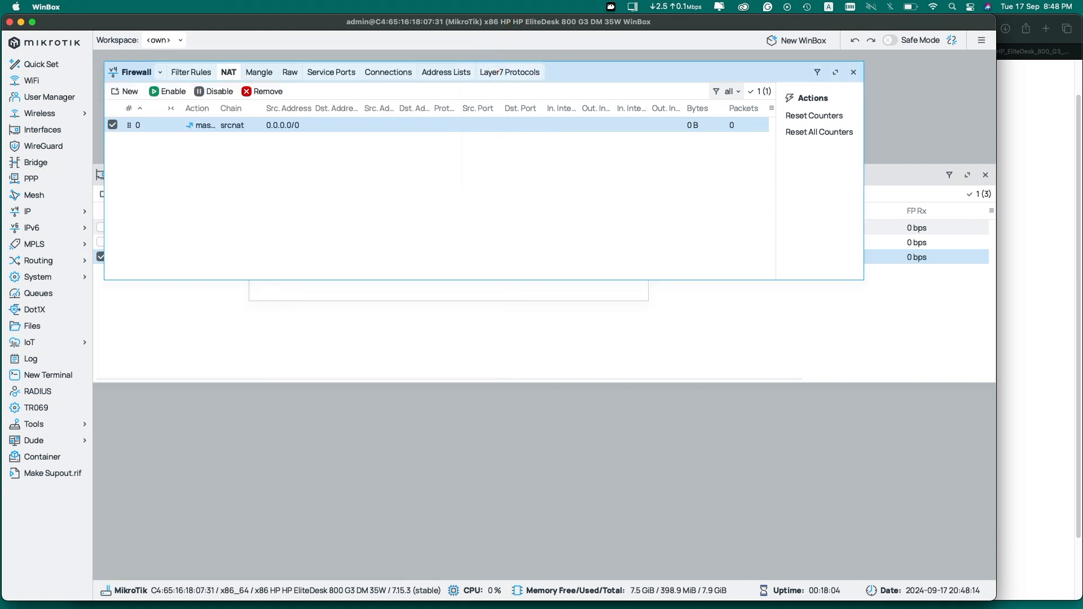
left_click(536, 194)
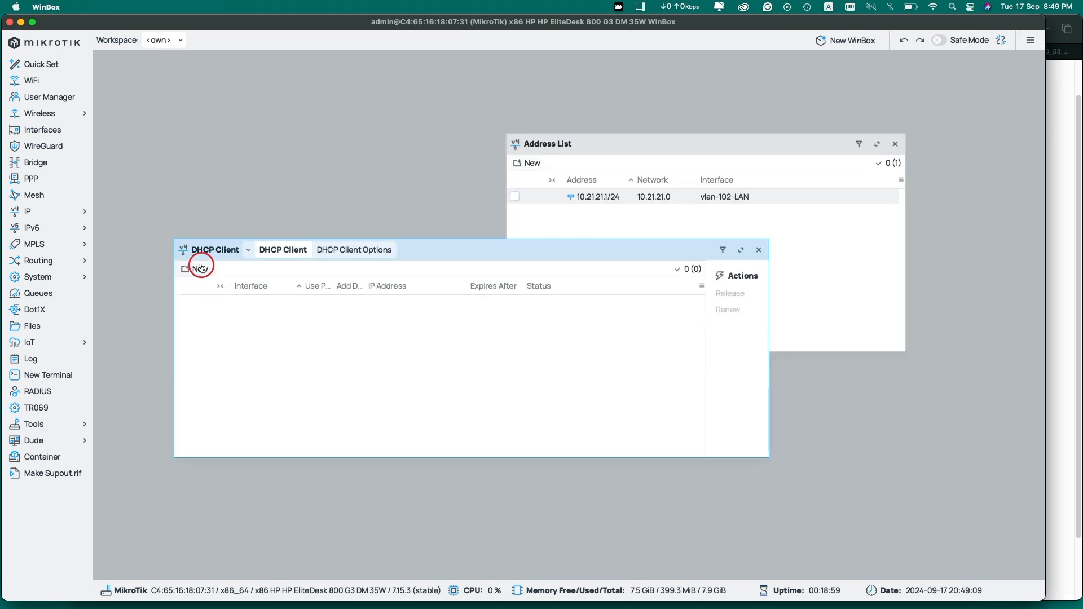
Add a new DHCP client on interface vlan-101-WAN and review its advanced options
left_click(201, 268)
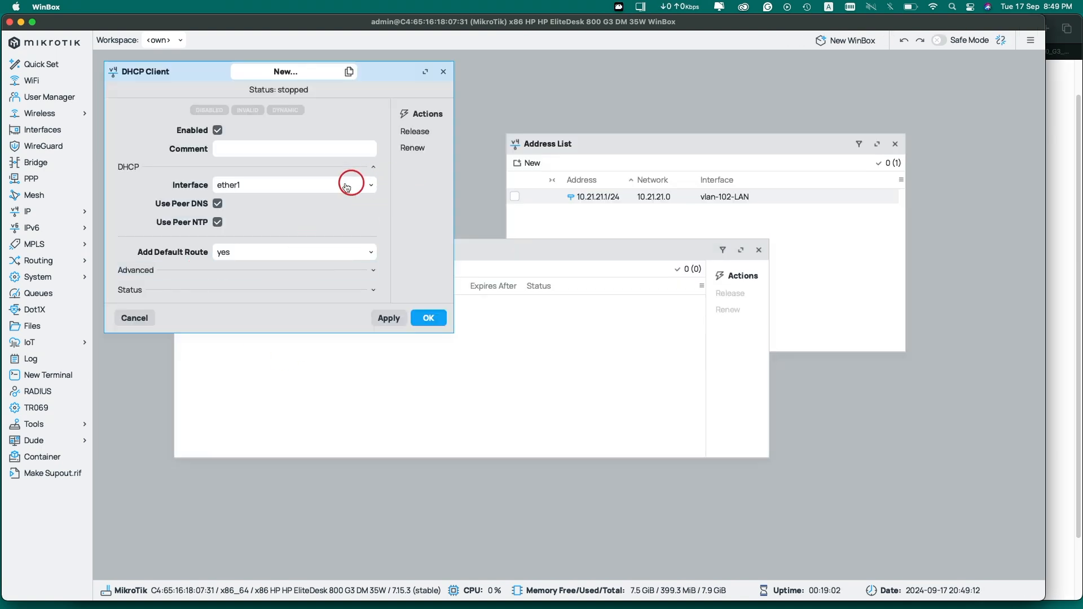
left_click(274, 185)
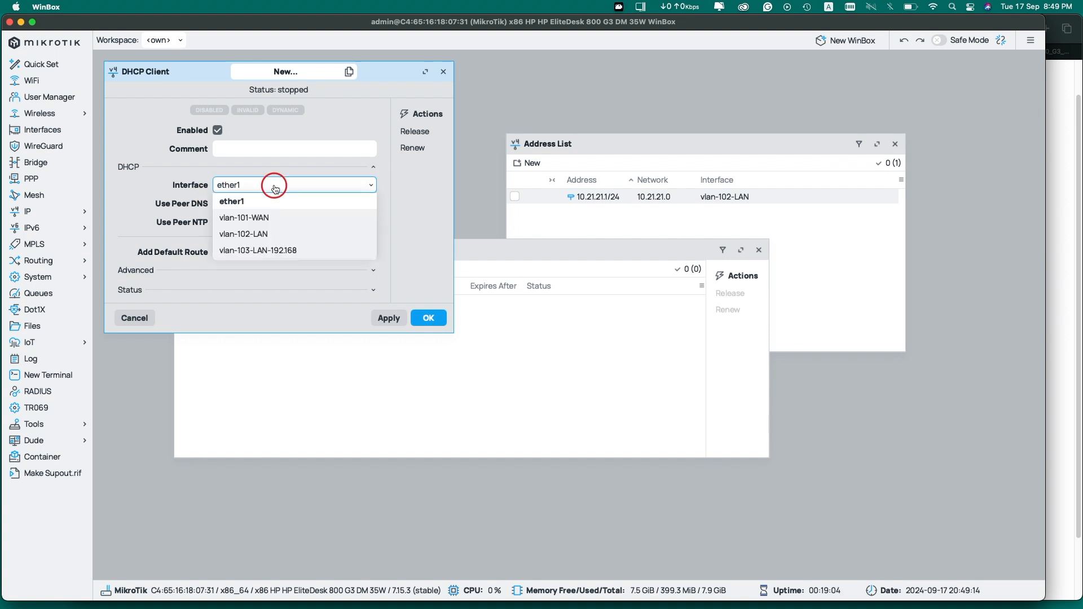
left_click(256, 218)
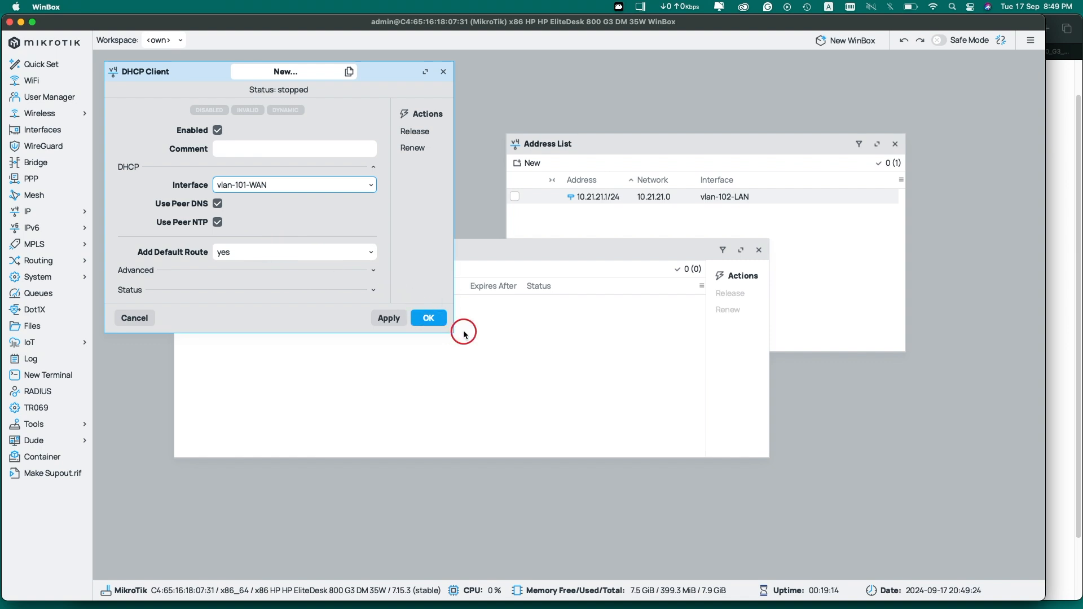
left_click_drag(451, 331, 649, 423)
left_click(160, 273)
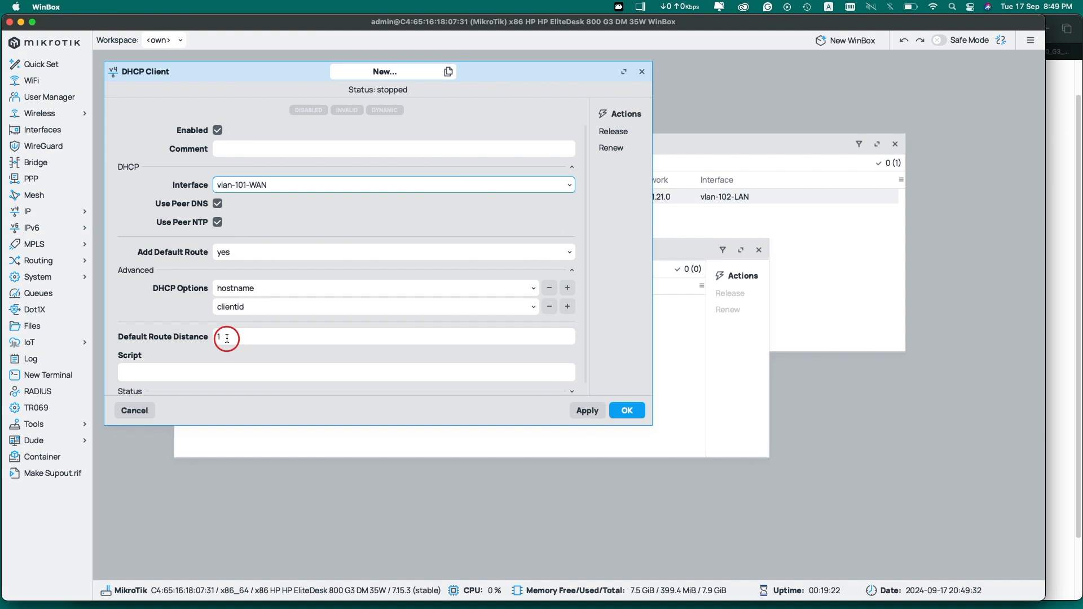
left_click(573, 271)
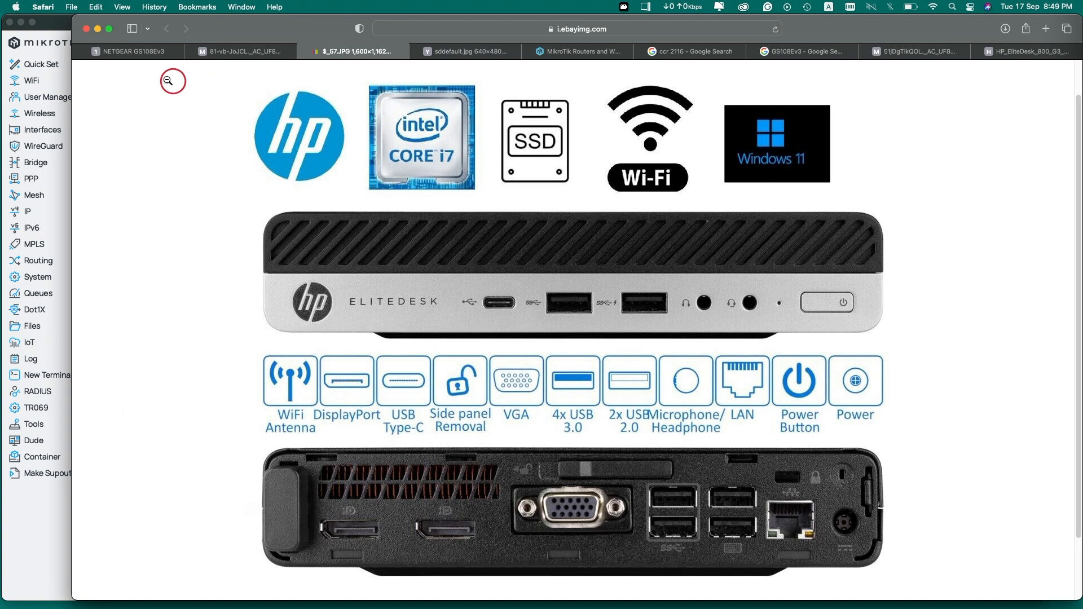
Submit the password on the NETGEAR GS108Ev3 login page and decline Safari's save-password prompt
left_click(127, 52)
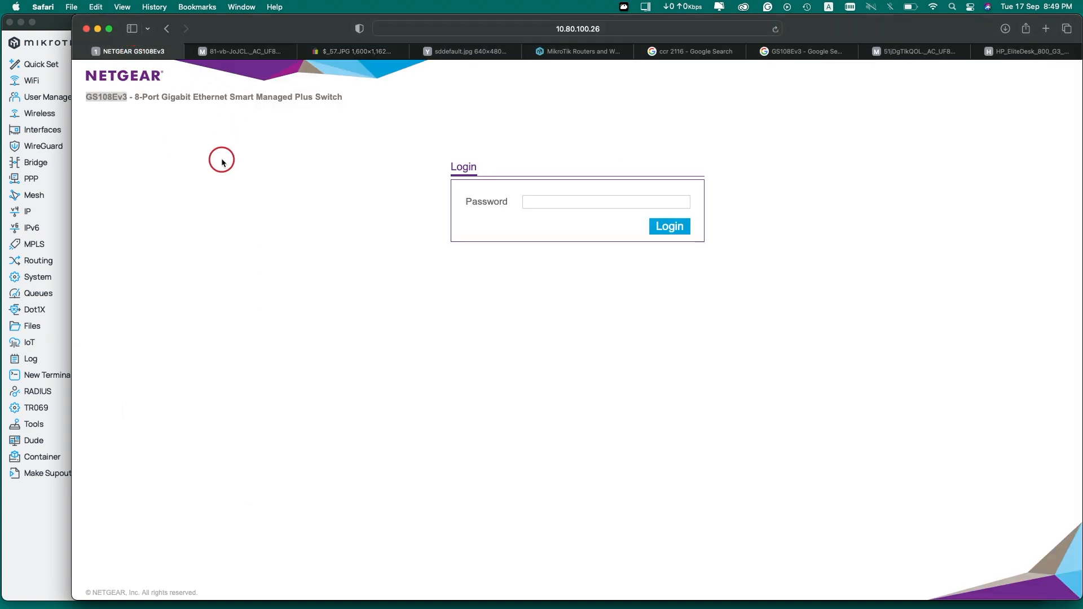
left_click(188, 121)
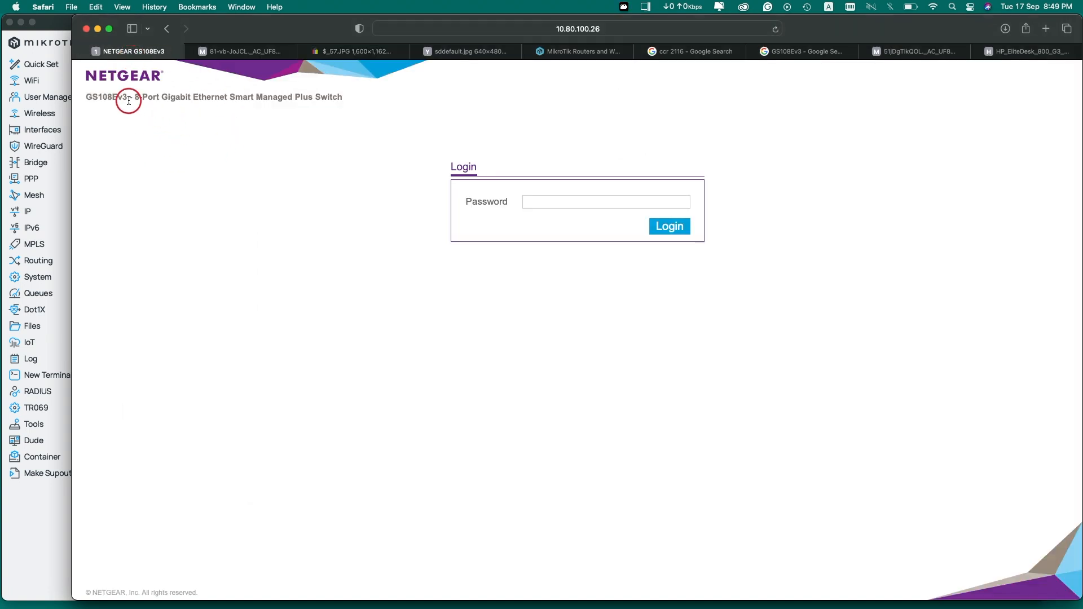
left_click_drag(86, 98, 78, 98)
left_click(227, 119)
left_click_drag(113, 97, 83, 85)
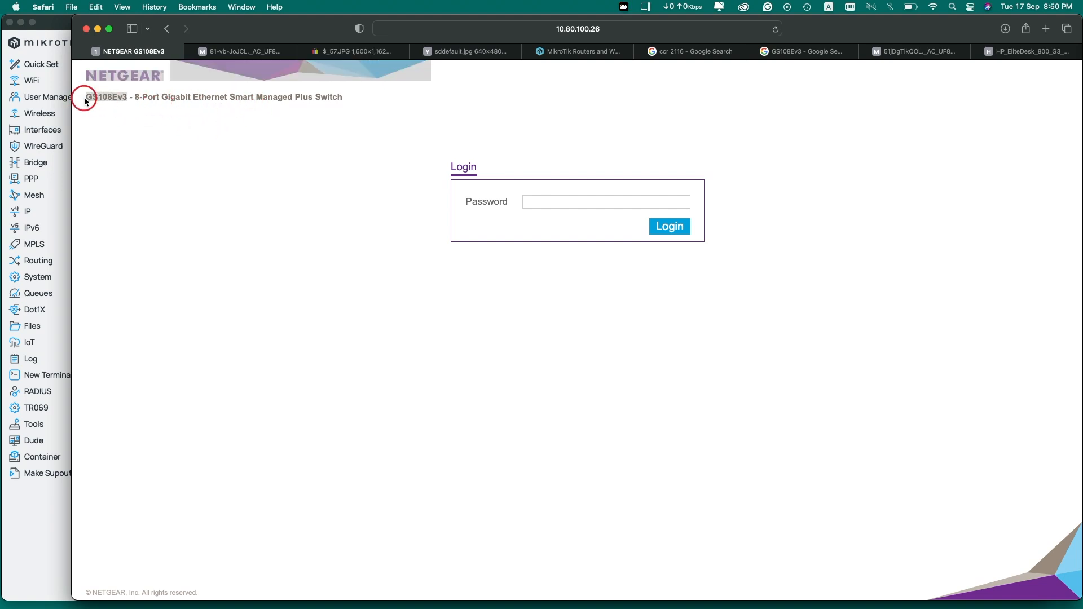
left_click(139, 128)
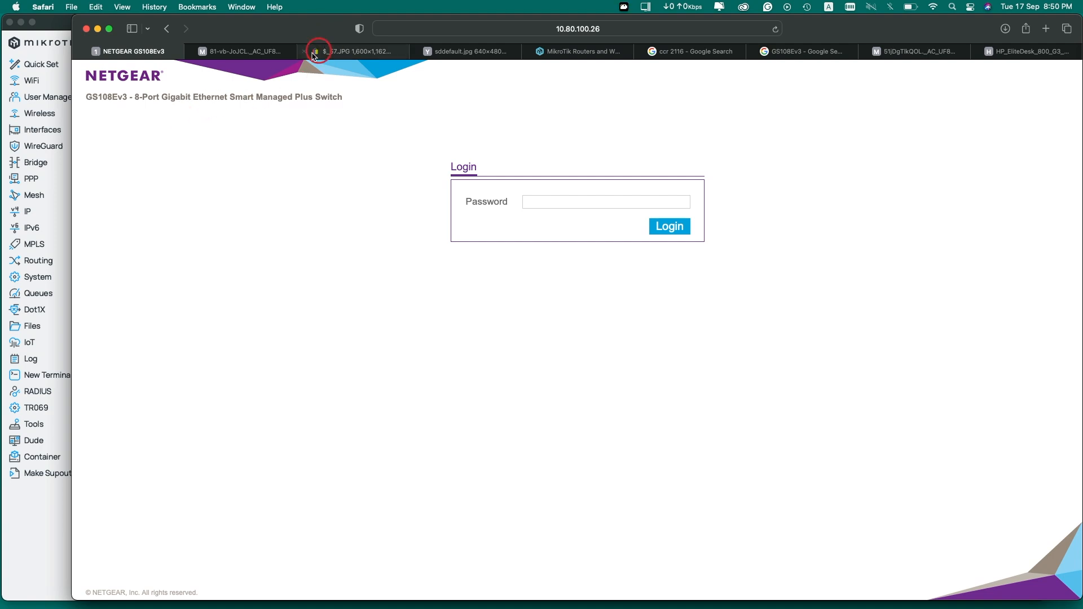
left_click(250, 53)
key("Return")
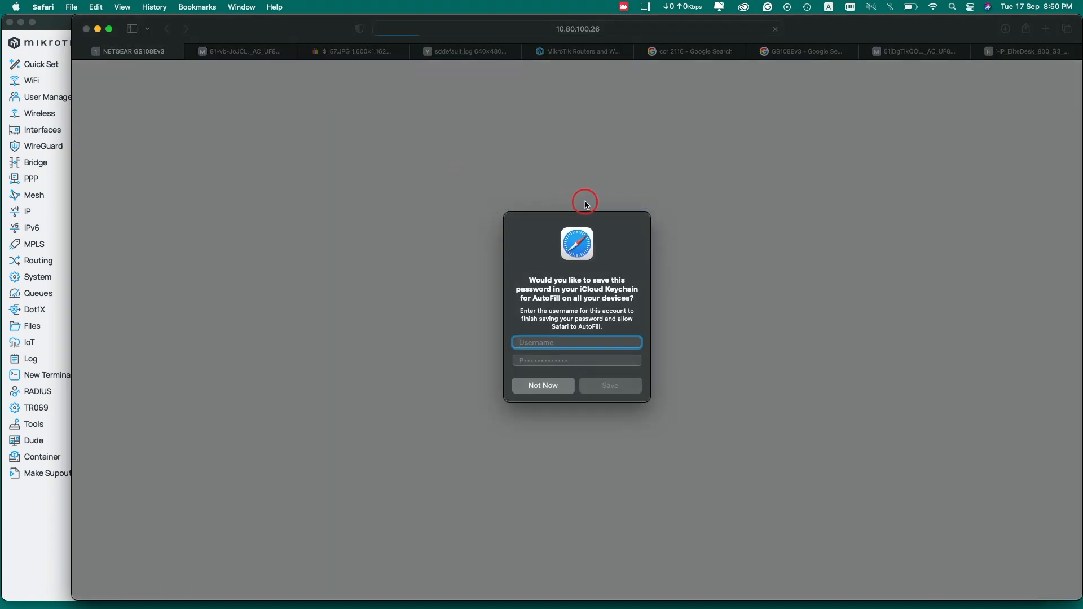
left_click(545, 387)
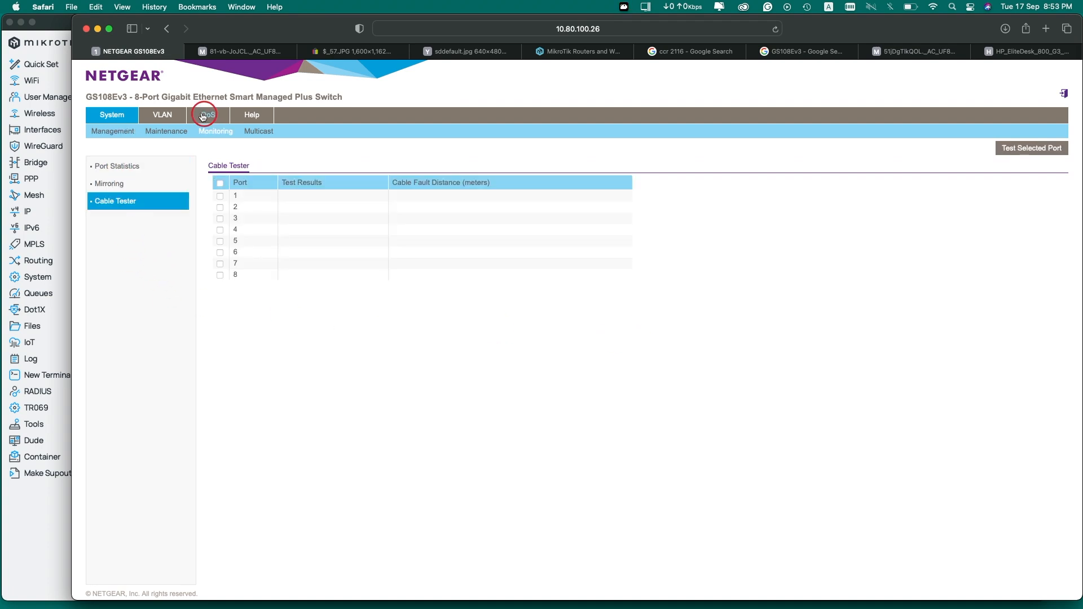
Browse the switch's basic and advanced port-based VLAN settings
left_click(169, 116)
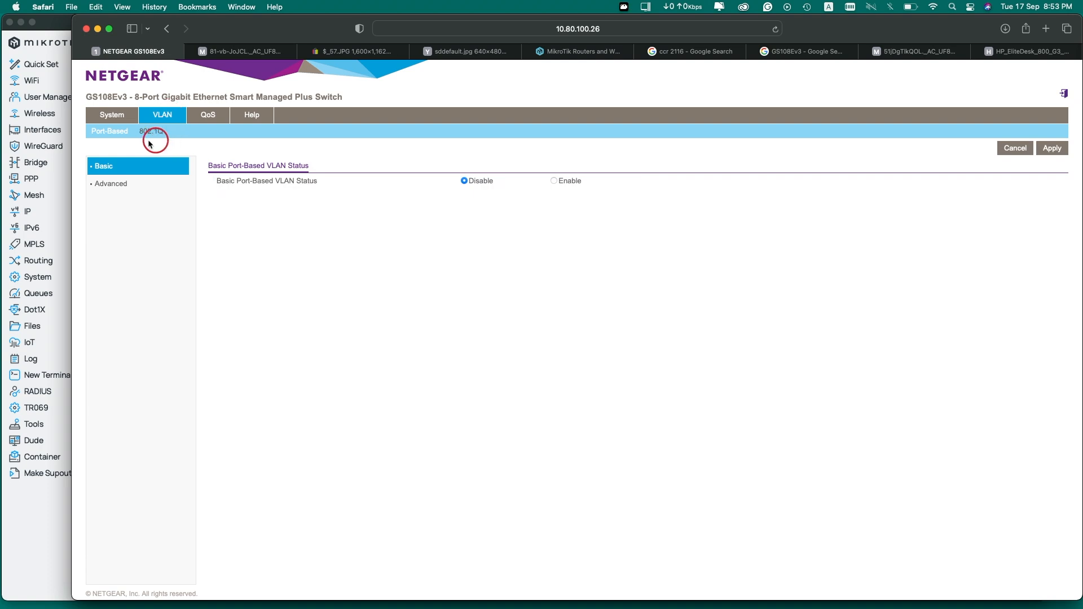
left_click(116, 186)
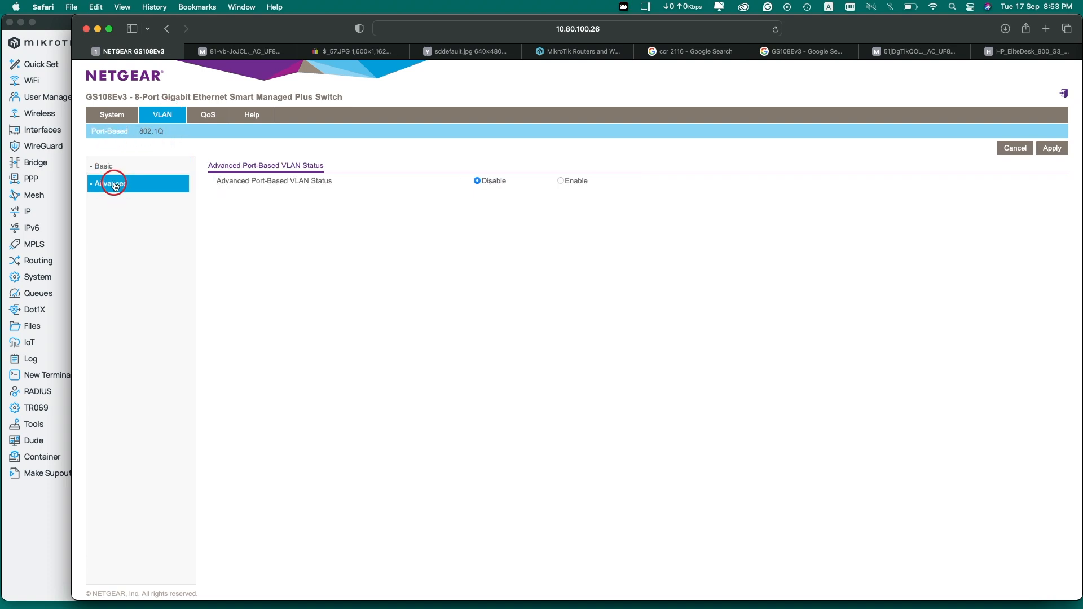
left_click(109, 168)
left_click(114, 185)
left_click(106, 170)
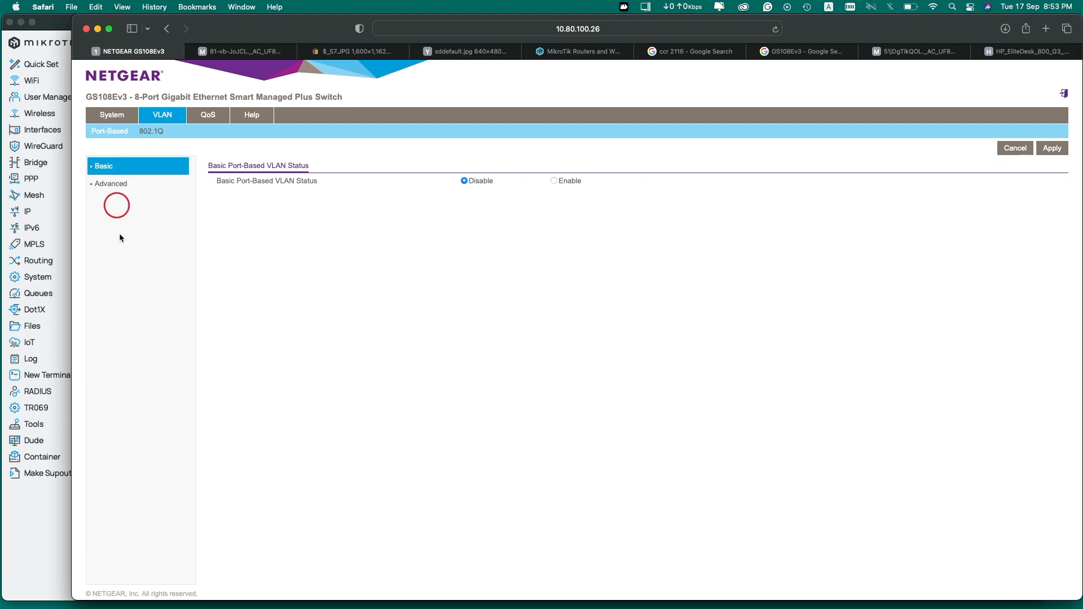
left_click(57, 499)
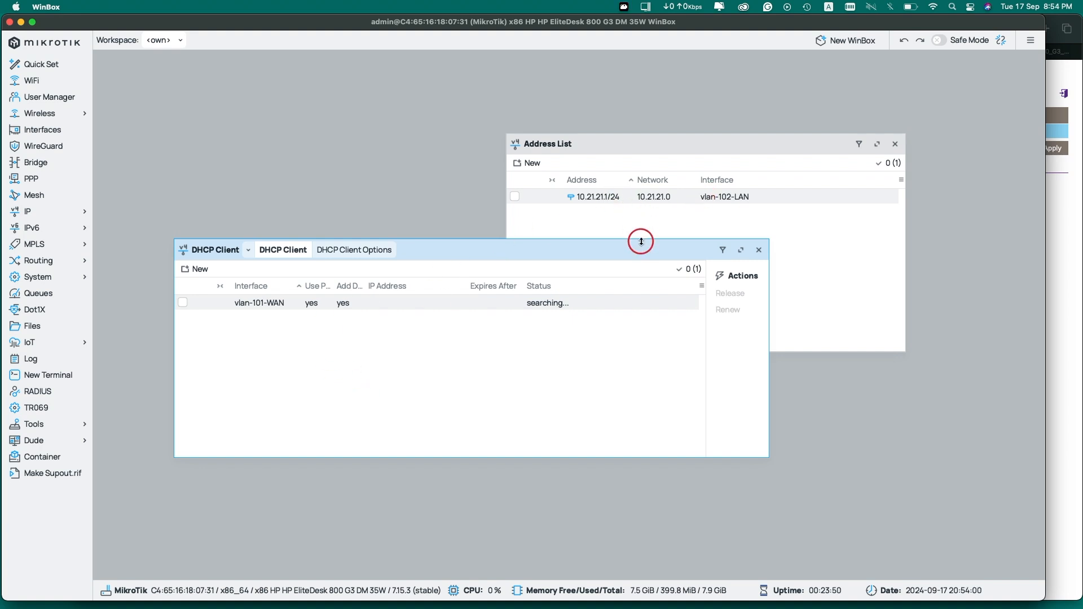
left_click(1077, 245)
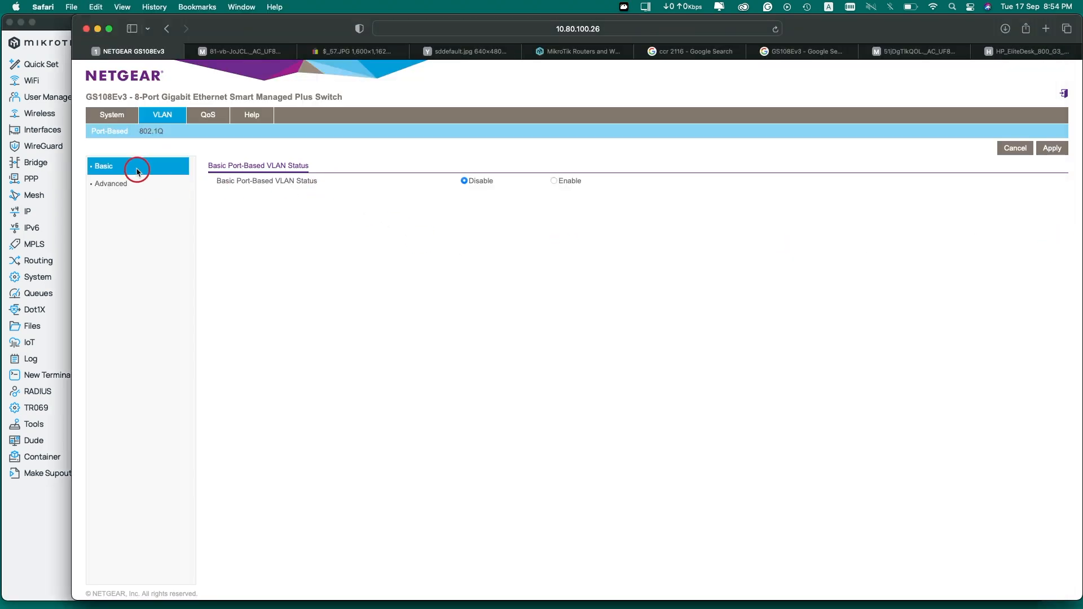
Open the advanced 802.1Q VLAN Configuration table and narrow Safari to reveal WinBox
left_click(127, 184)
left_click(151, 131)
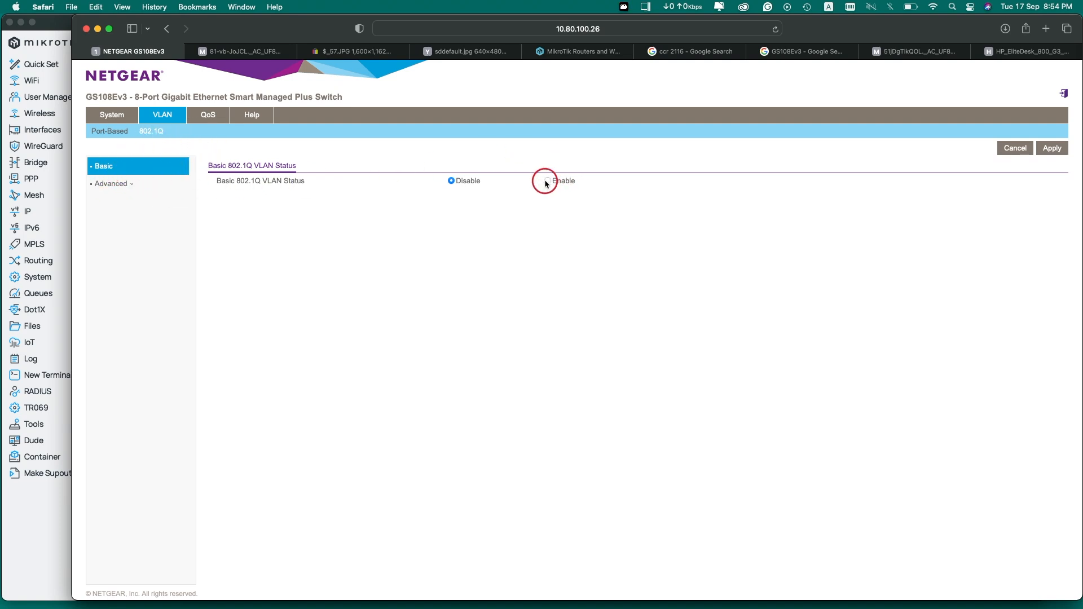
left_click(107, 186)
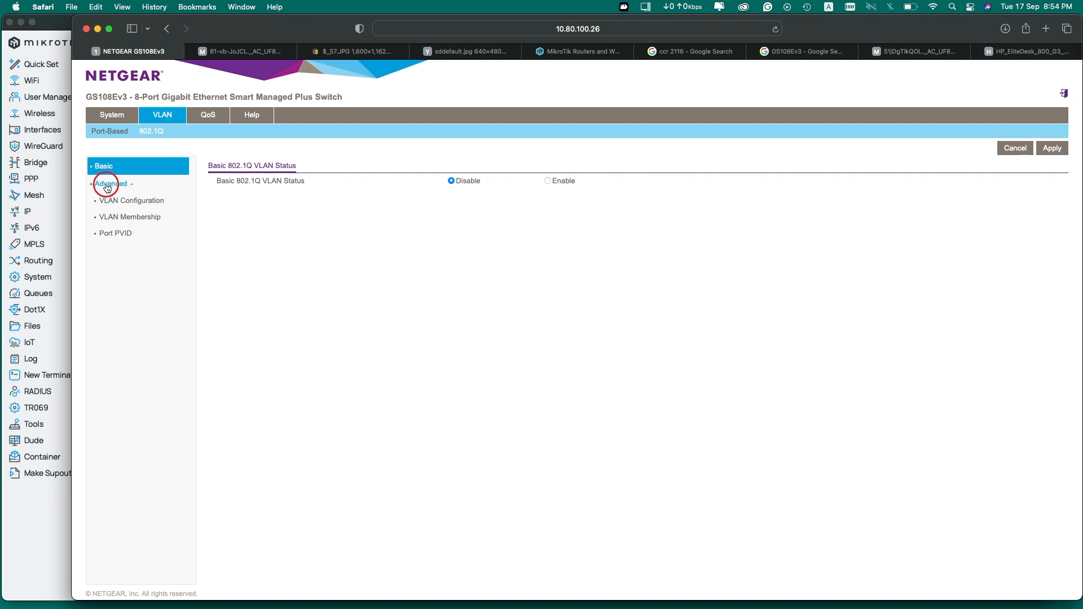
left_click(132, 202)
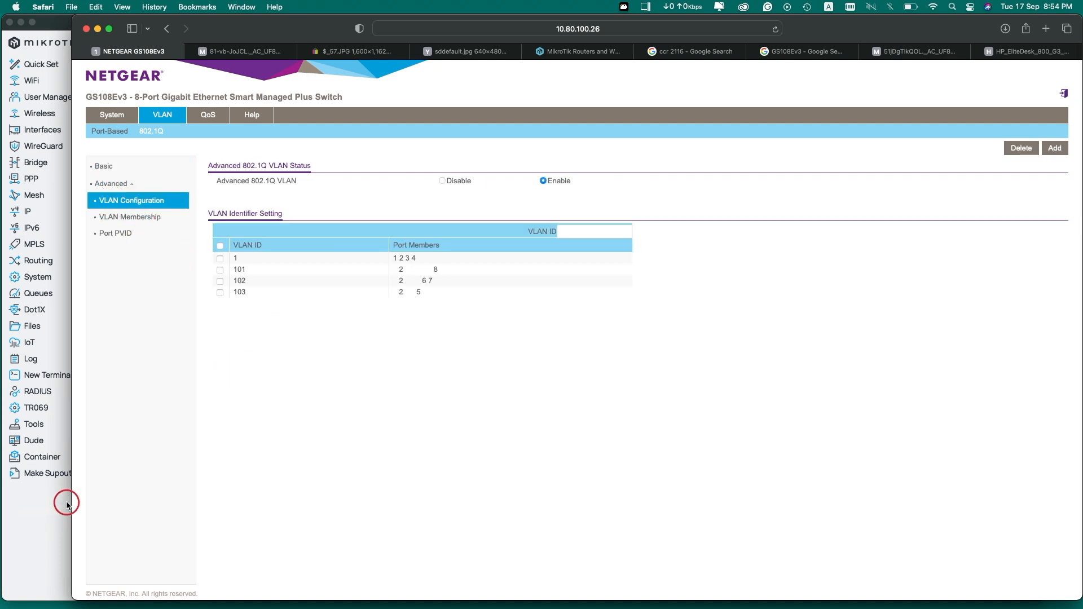
left_click_drag(72, 508, 359, 508)
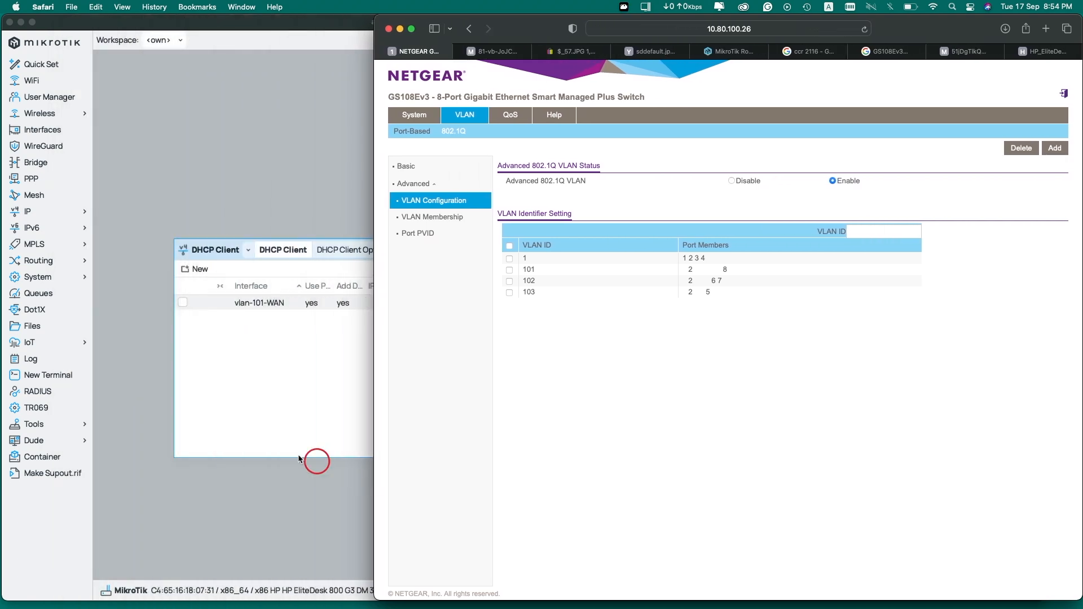
Close the DHCP Client and Address List windows and view the VLAN and Ethernet interfaces
left_click(234, 407)
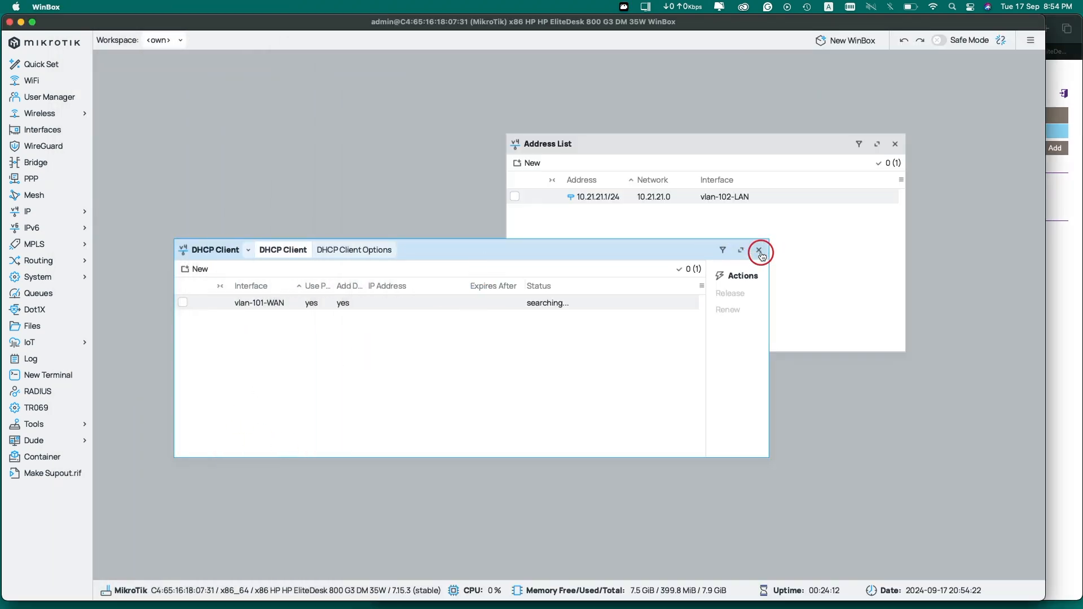
left_click(759, 250)
left_click(895, 144)
left_click(450, 225)
left_click(485, 185)
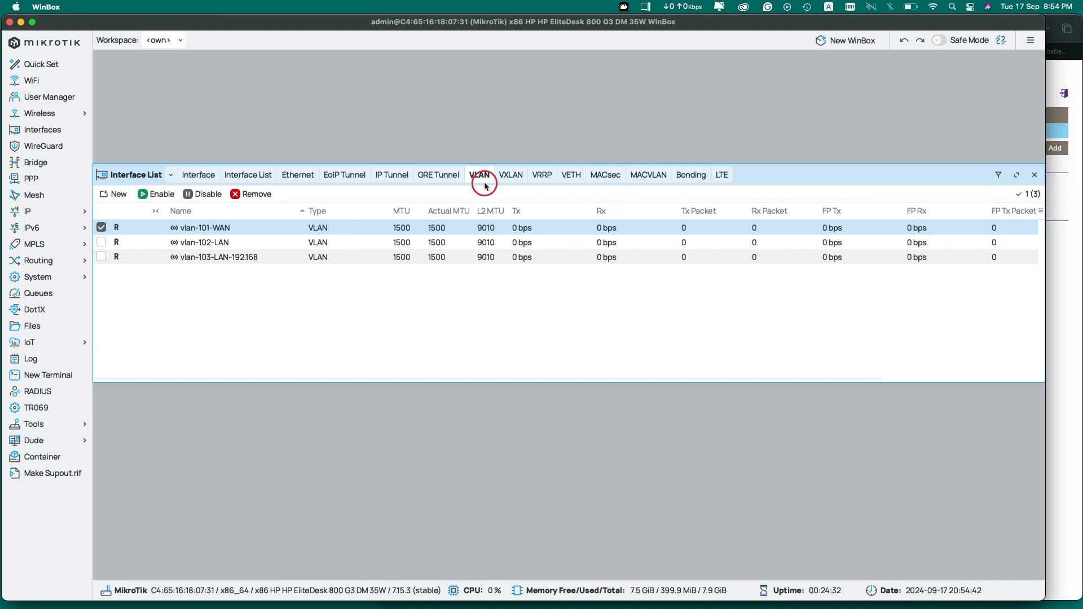
left_click(299, 175)
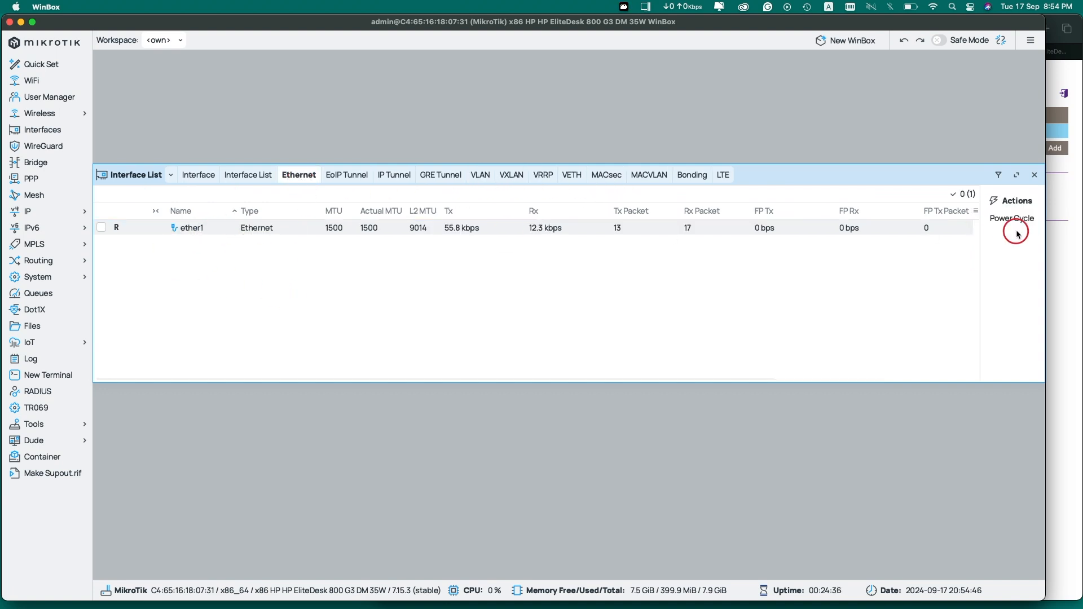
Compare the switch port photo with its VLAN configuration page, then return to WinBox
left_click(1077, 263)
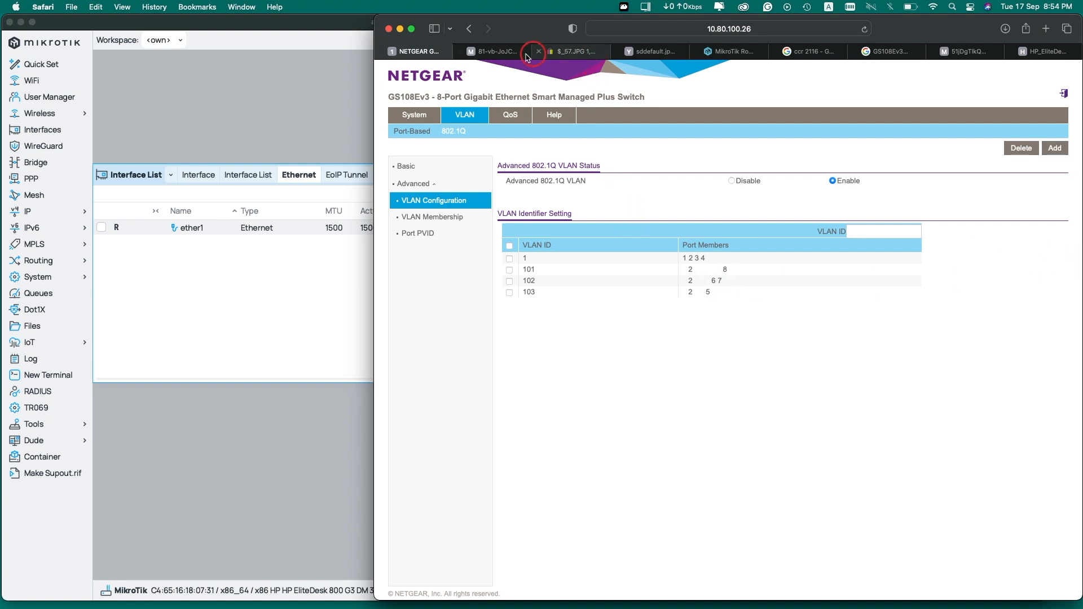
left_click(510, 51)
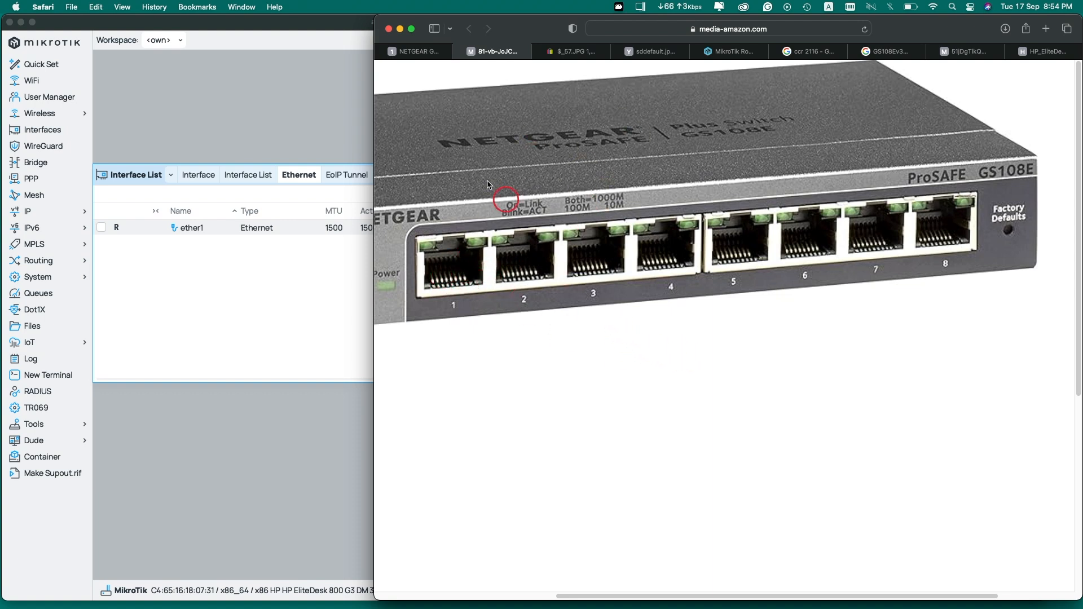
left_click(422, 51)
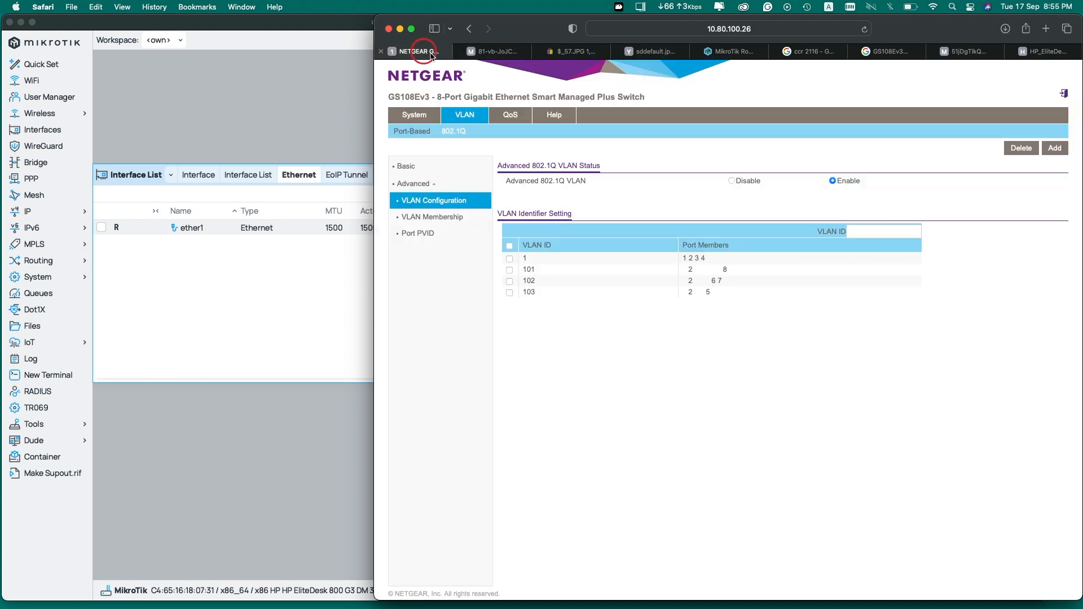
left_click(497, 52)
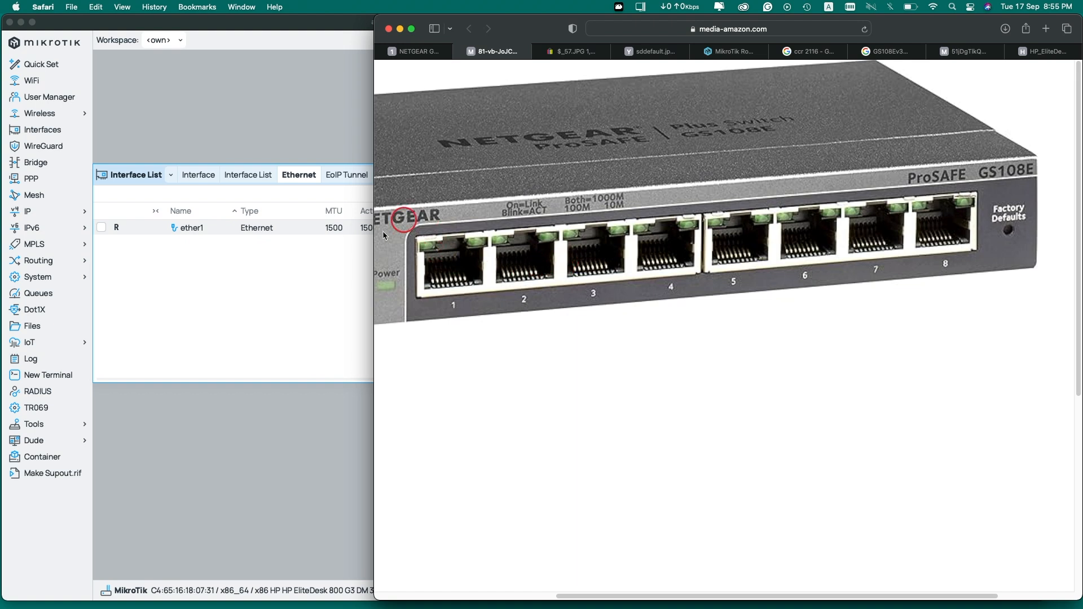
left_click(413, 53)
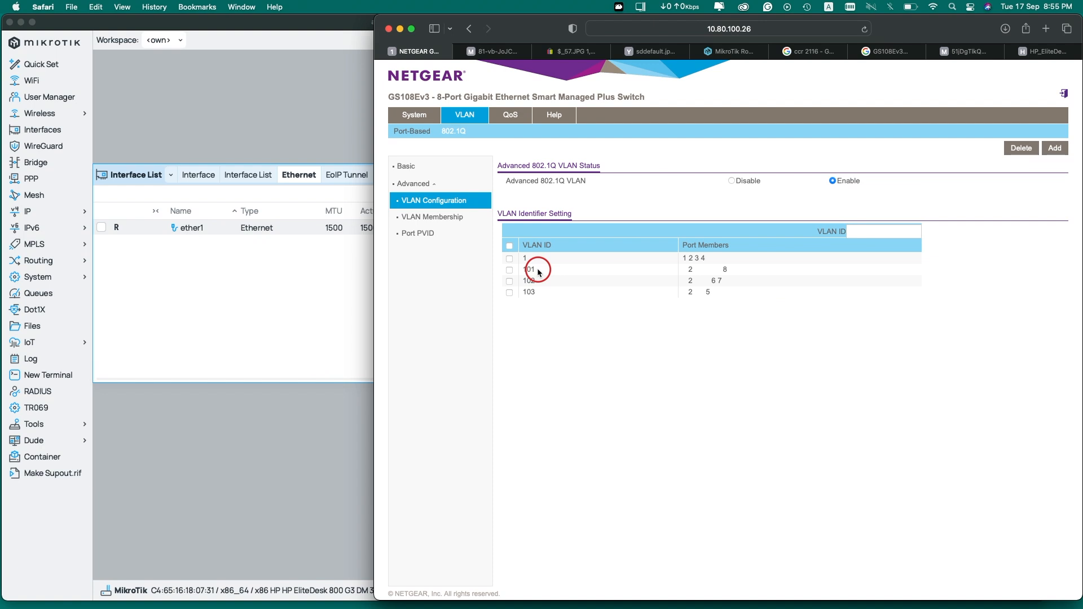
left_click(495, 52)
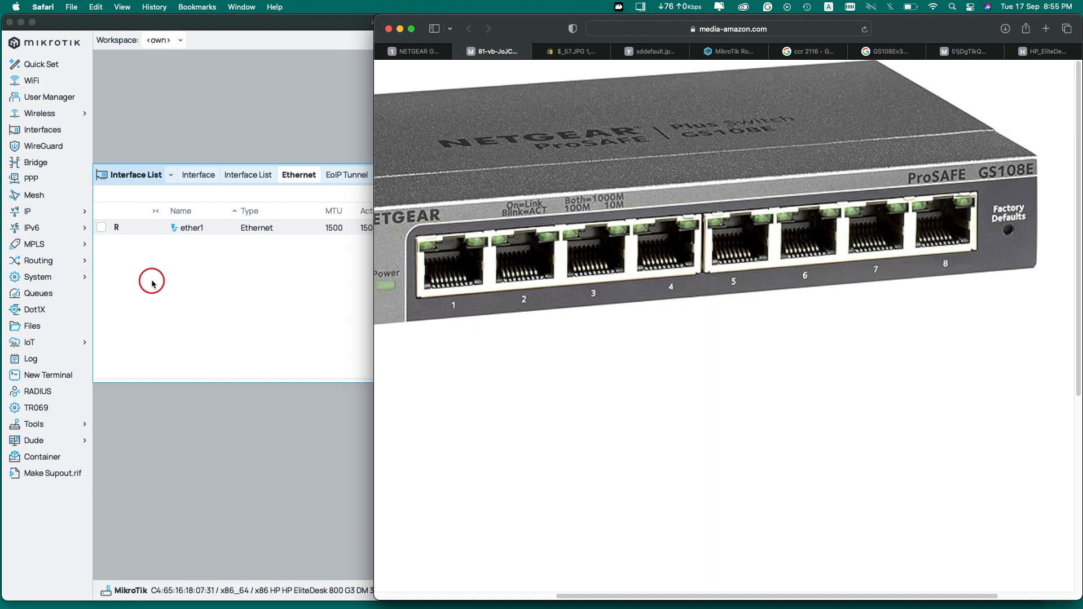
left_click(228, 314)
Compare the router's three VLAN interfaces with the switch photo, then return to the switch's VLAN Configuration page
left_click(481, 176)
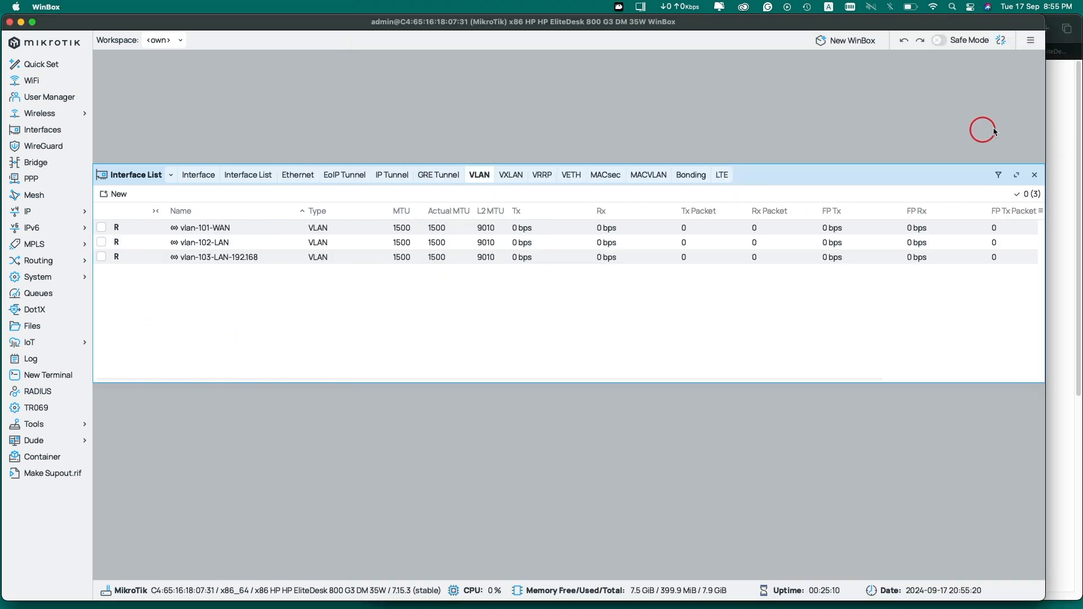
left_click(1058, 132)
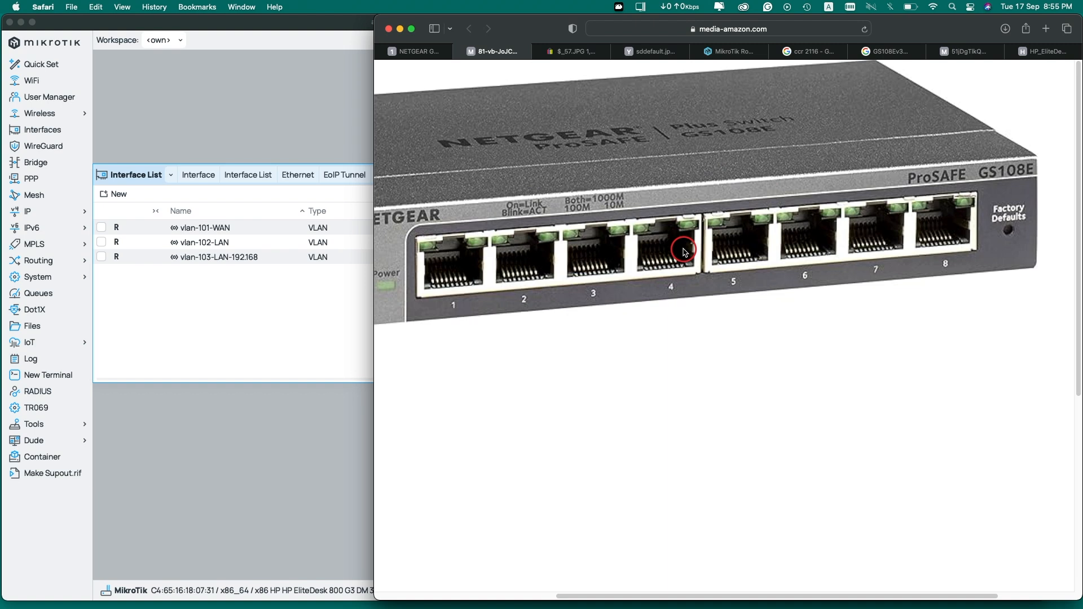
left_click(416, 51)
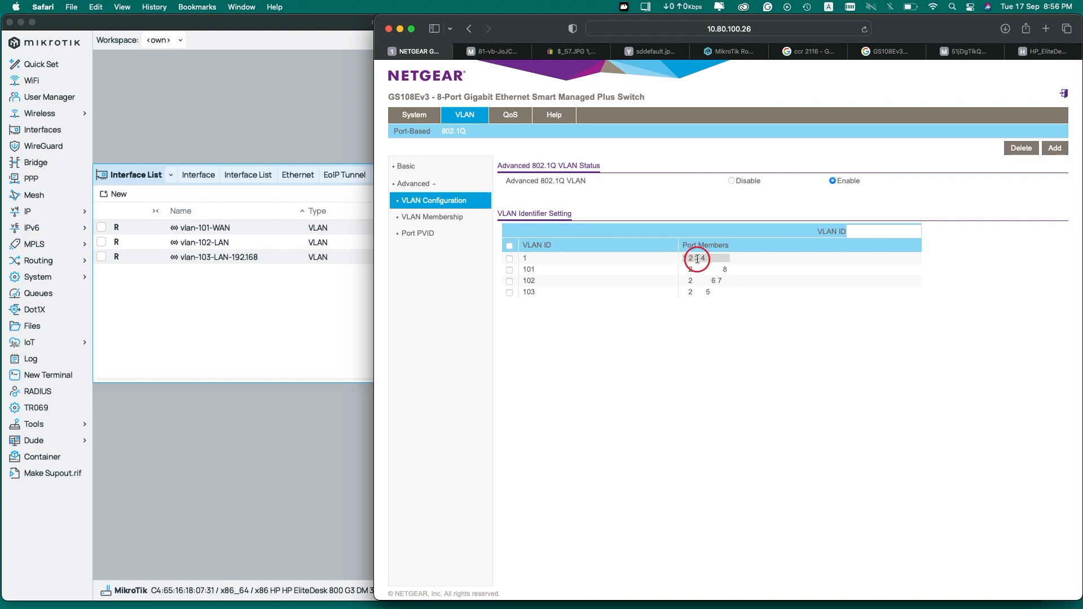
Check VLAN 1's member ports 1–4, begin entering VLAN ID 104, and bring WinBox forward
left_click(525, 258)
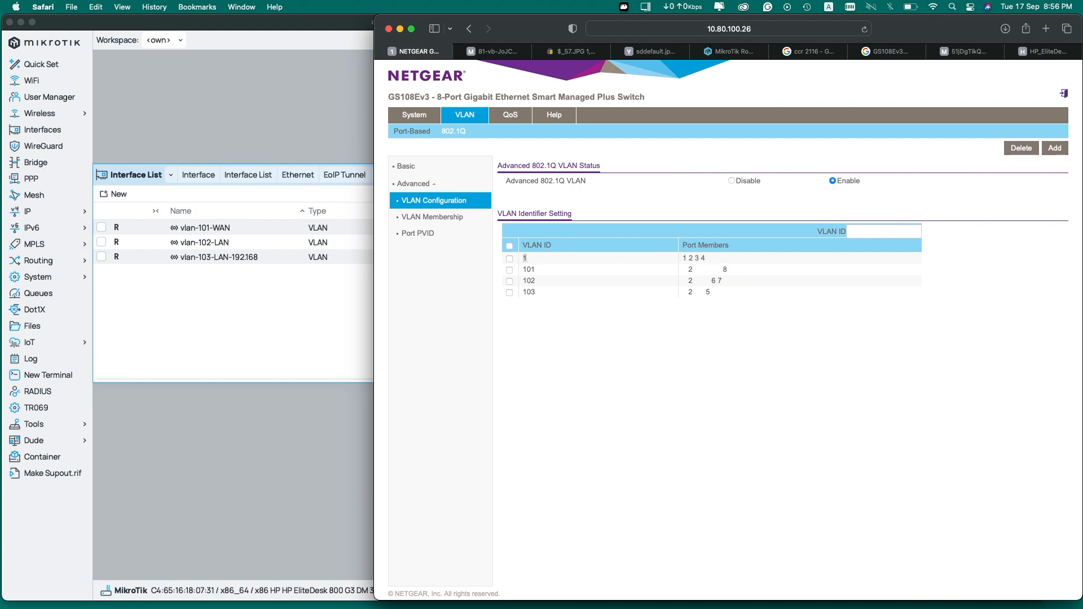
left_click(701, 258)
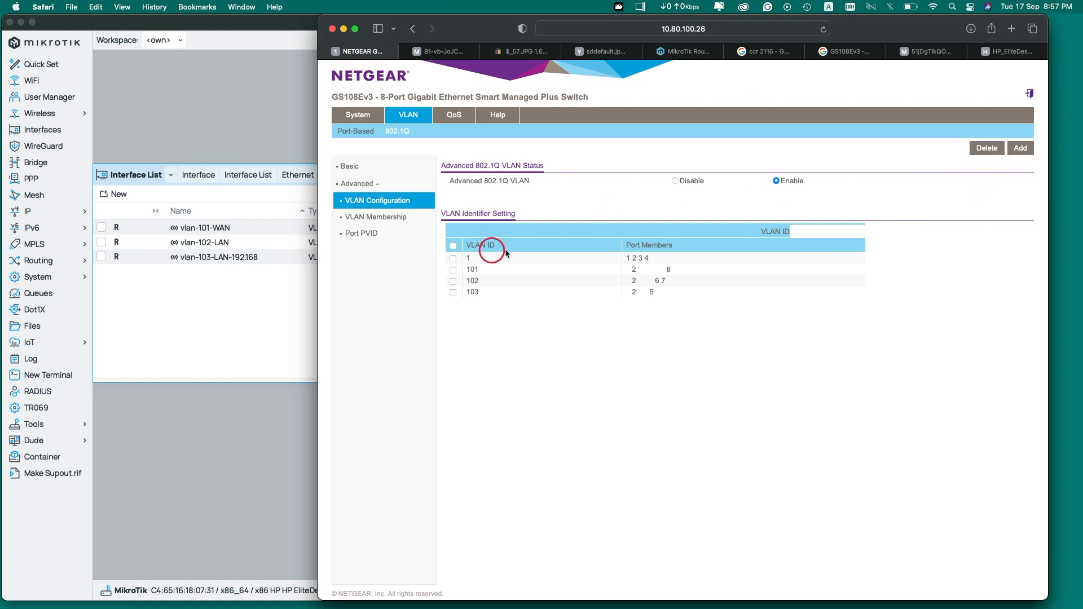
left_click(814, 231)
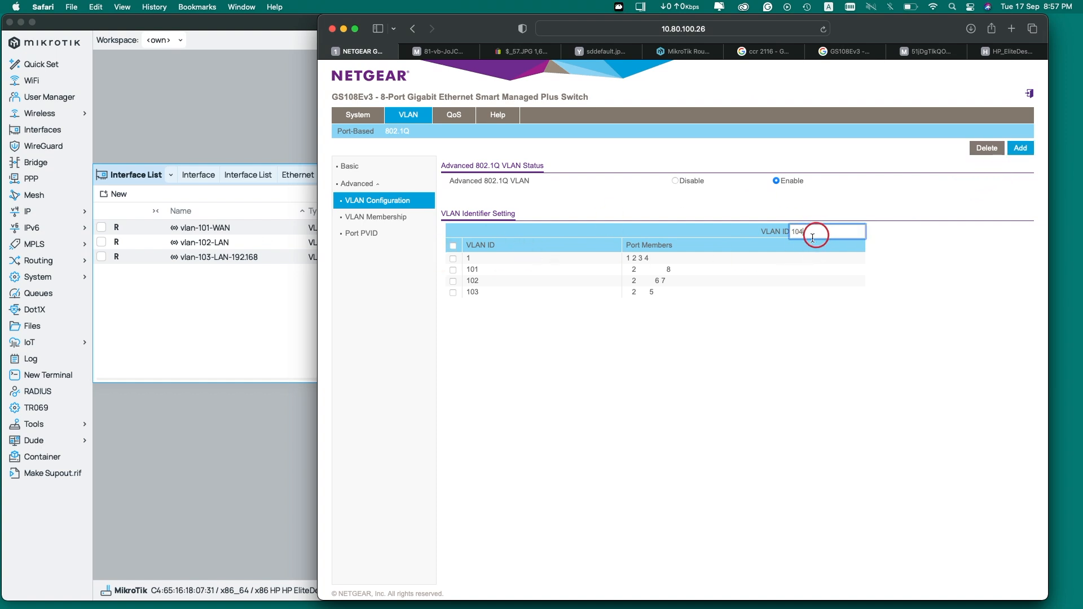
left_click(154, 328)
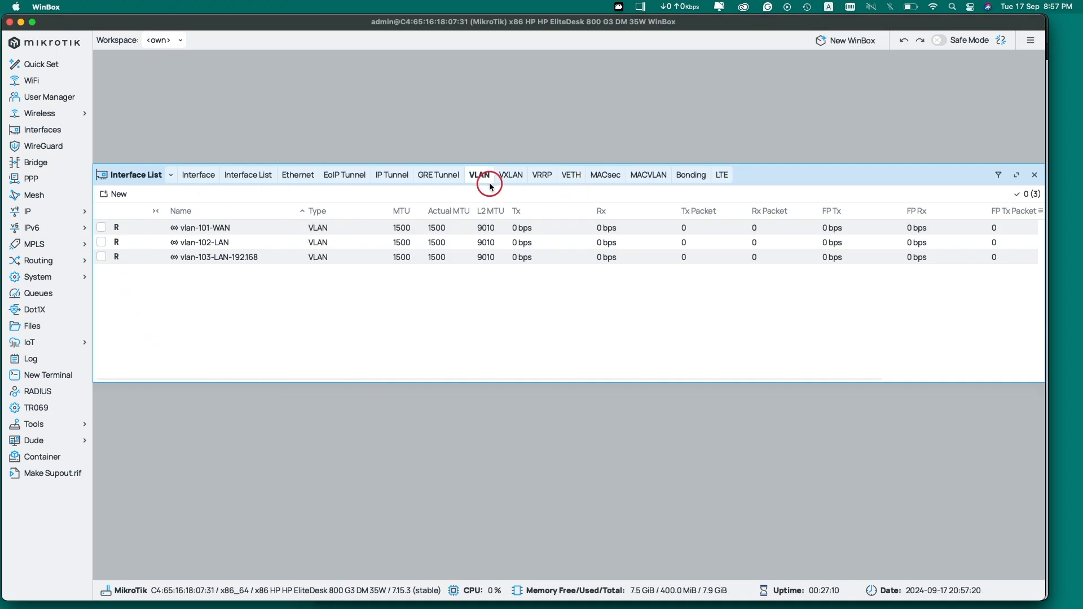
Create a new VLAN interface on parent ether1 with VLAN ID 104
left_click(115, 194)
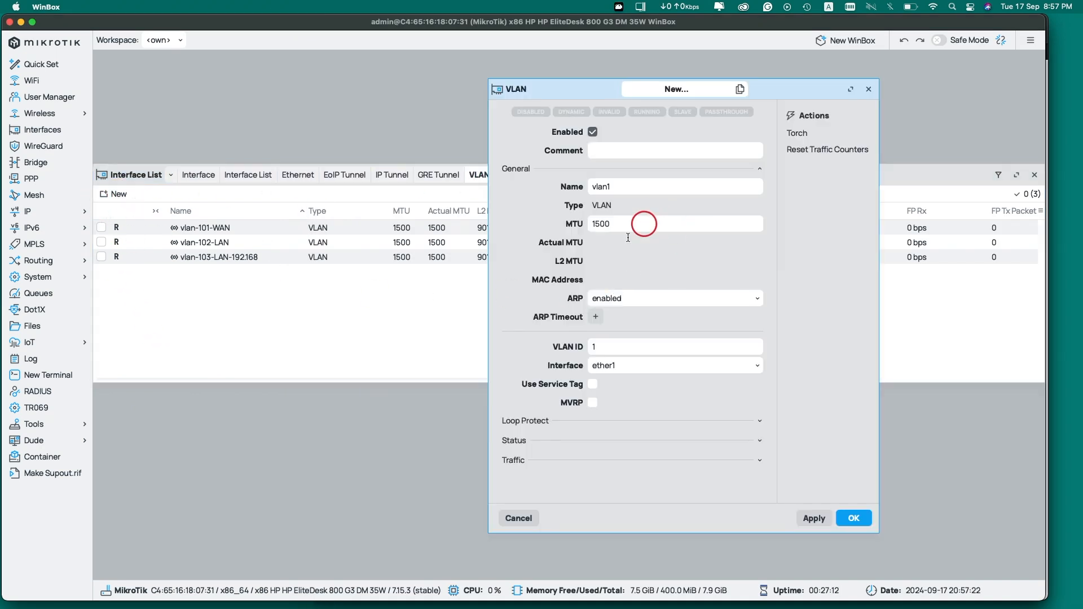
left_click(633, 365)
left_click(644, 349)
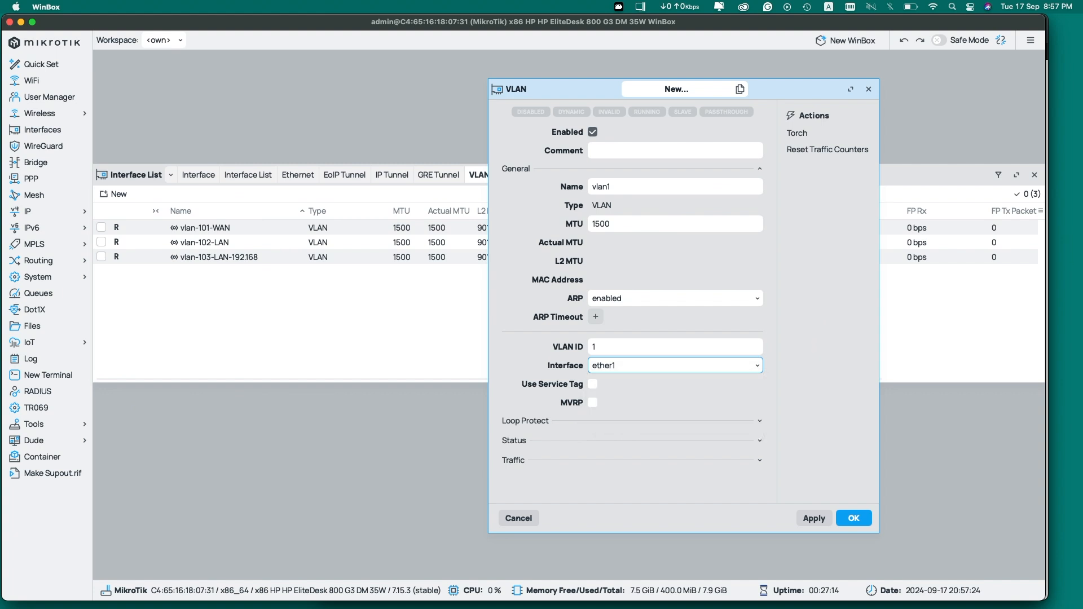
left_click(643, 349)
type("01")
left_click(632, 188)
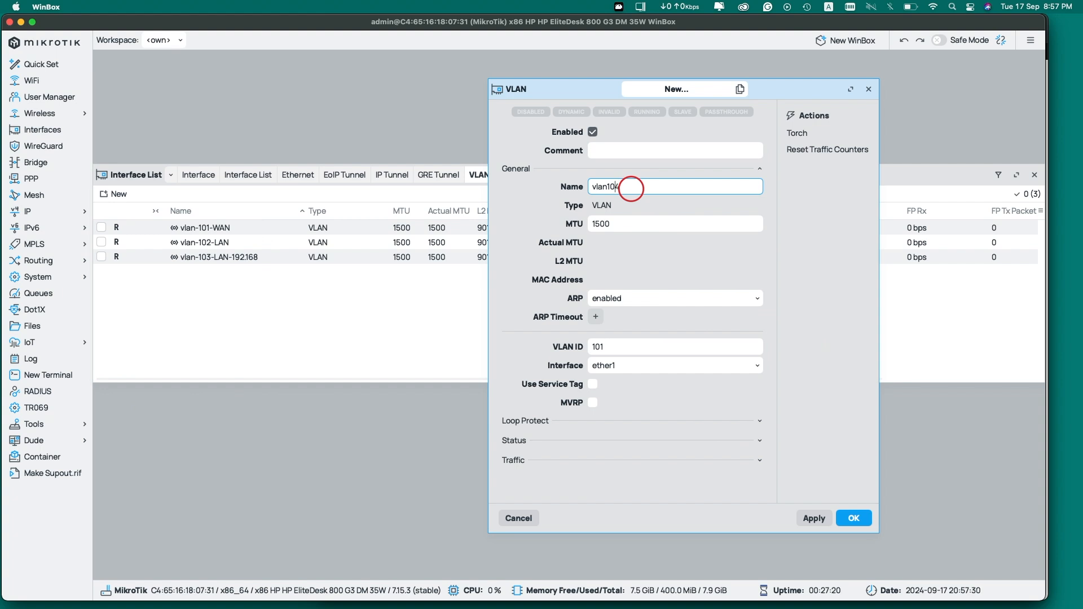
left_click(813, 518)
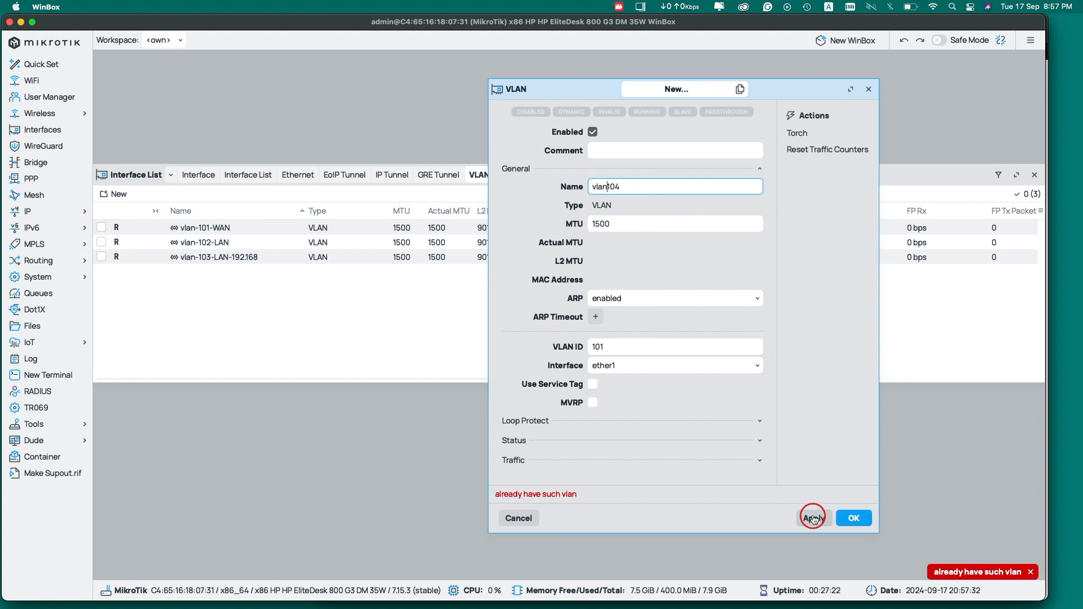
Fix the duplicate VLAN ID, name the interface vlan-104, and apply and close it
left_click(627, 347)
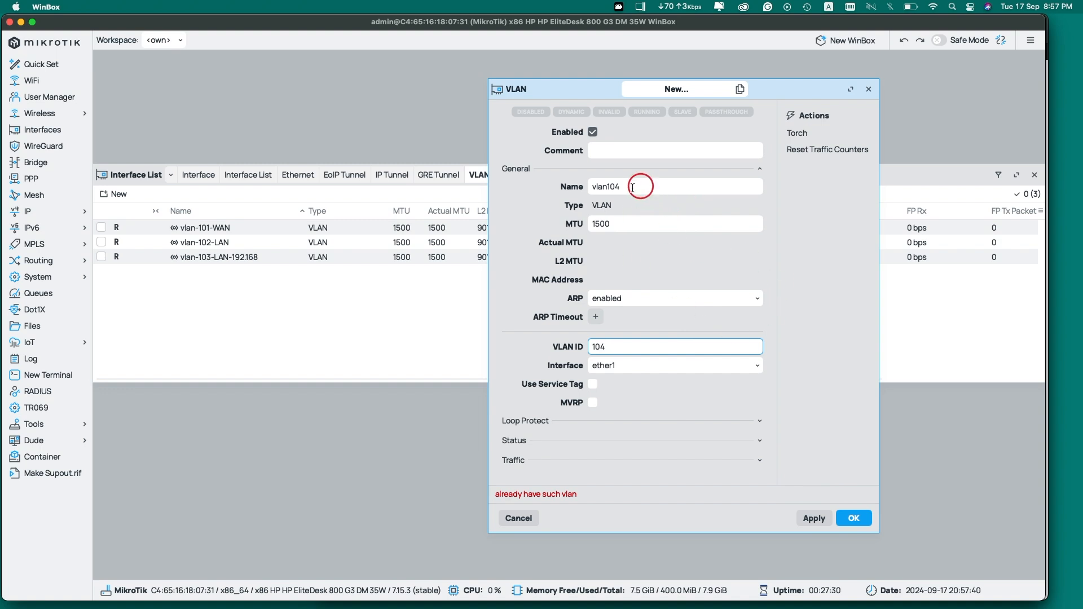
left_click(606, 187)
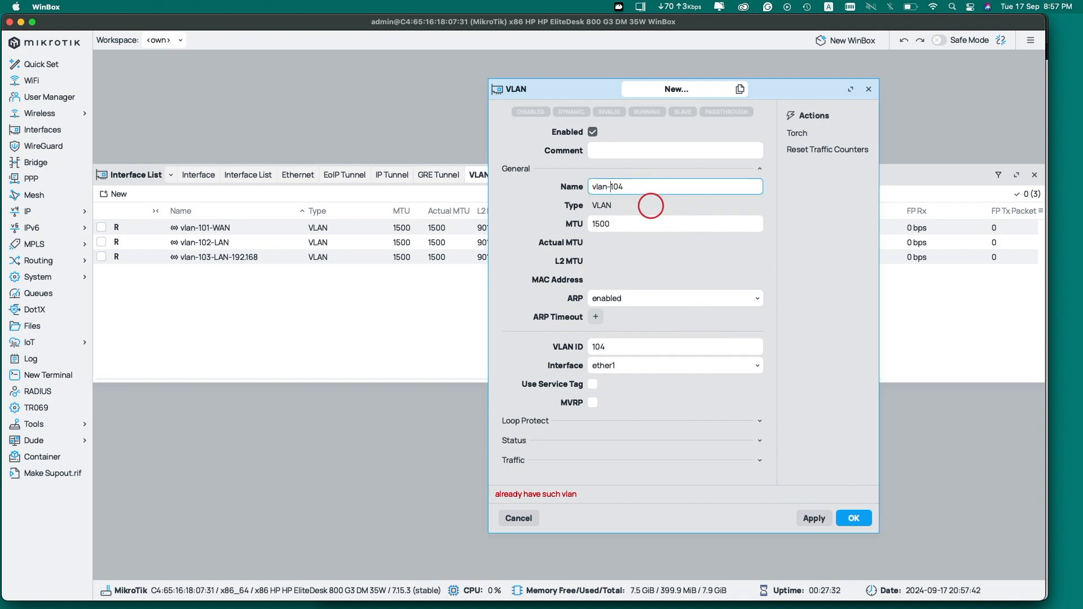
left_click(824, 519)
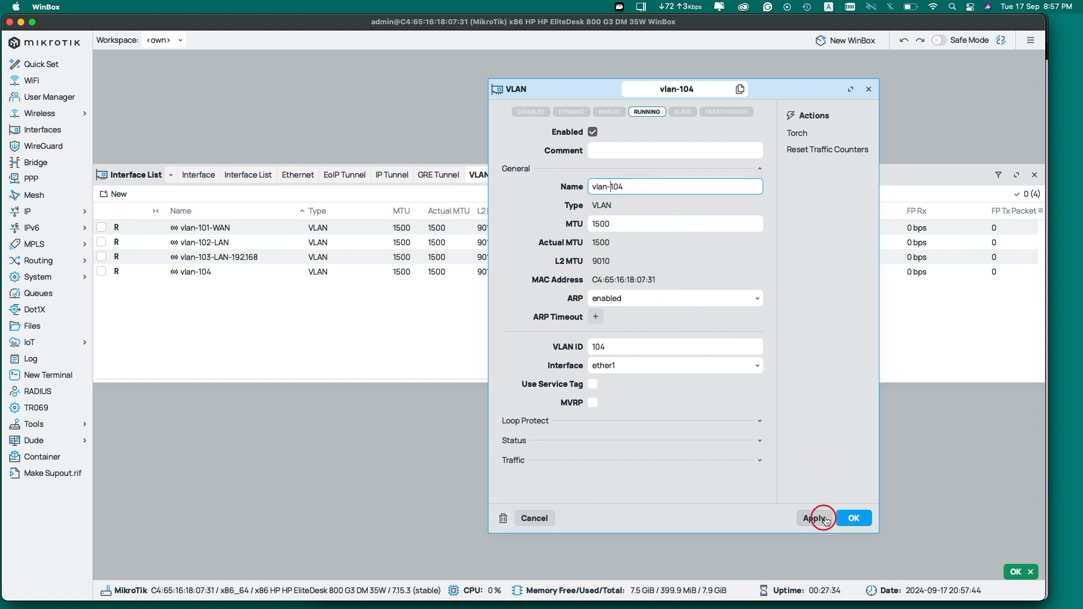
left_click(850, 517)
left_click(231, 272)
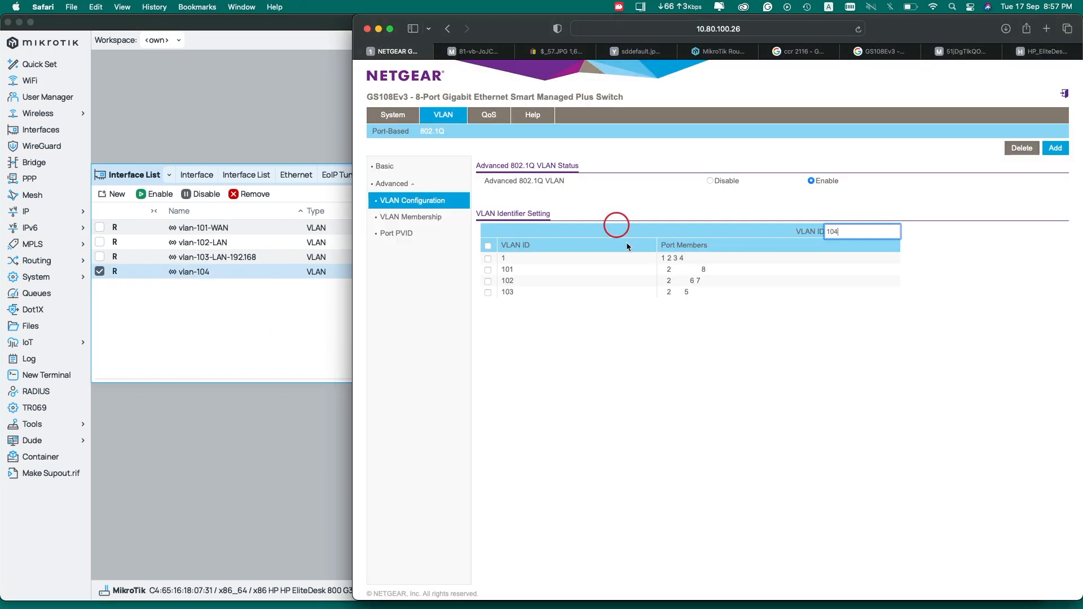
left_click(576, 346)
Add VLAN ID 104 to the switch's 802.1Q VLAN table and glance at the switch photo
double_click(866, 233)
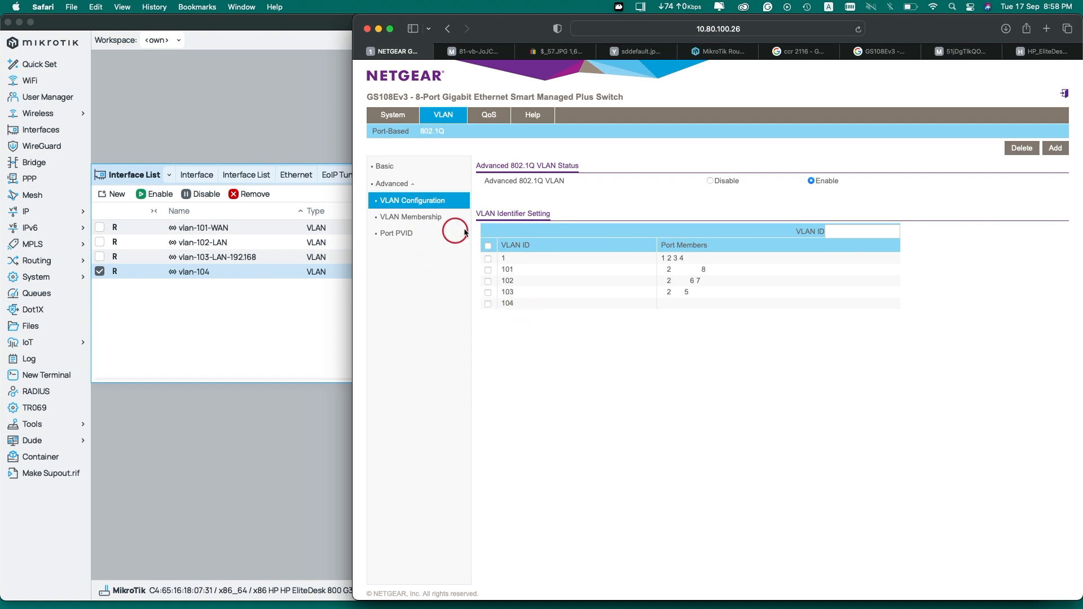
left_click(474, 50)
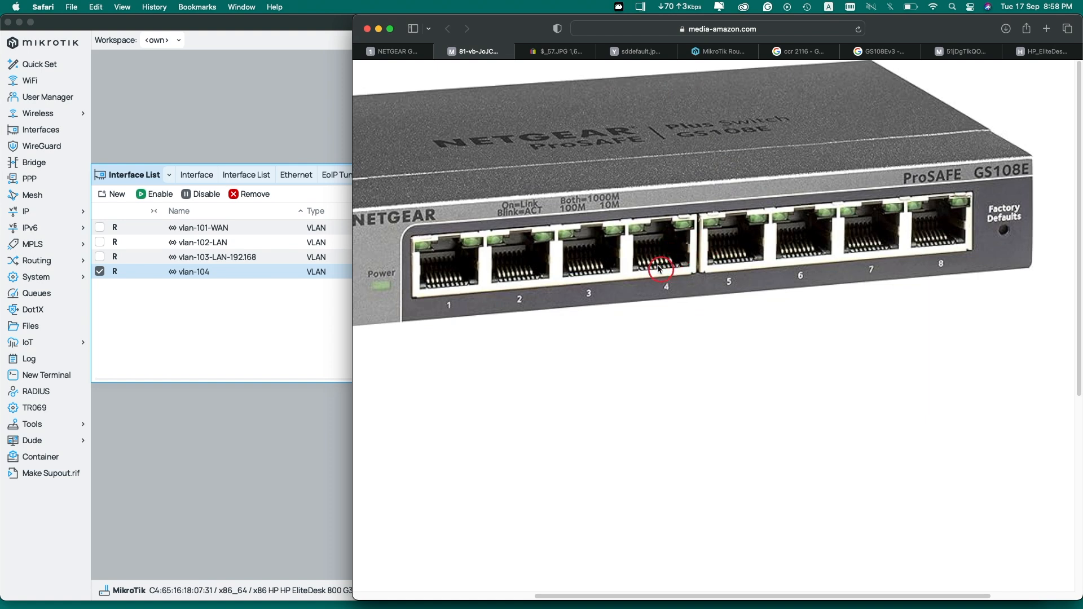
left_click(392, 51)
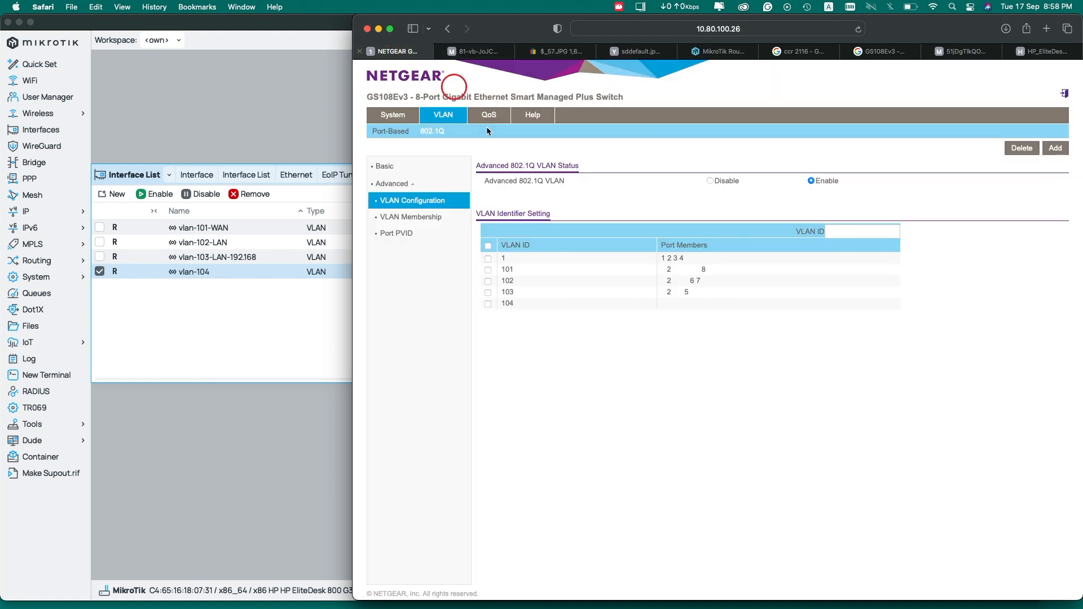
left_click(415, 220)
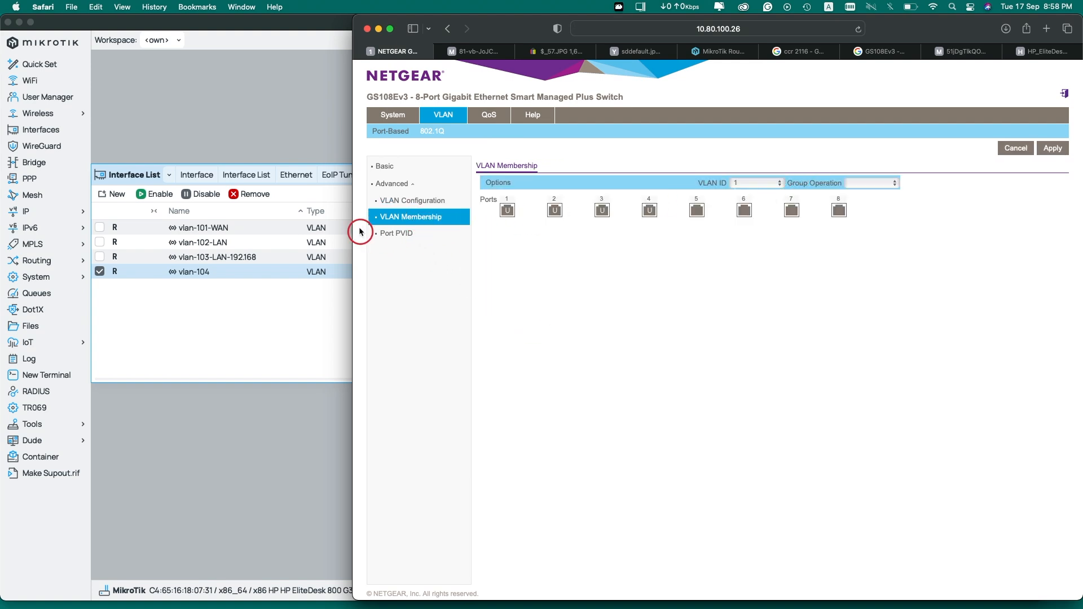
Review the switch's port membership for VLAN 1 and VLAN 101
left_click(395, 200)
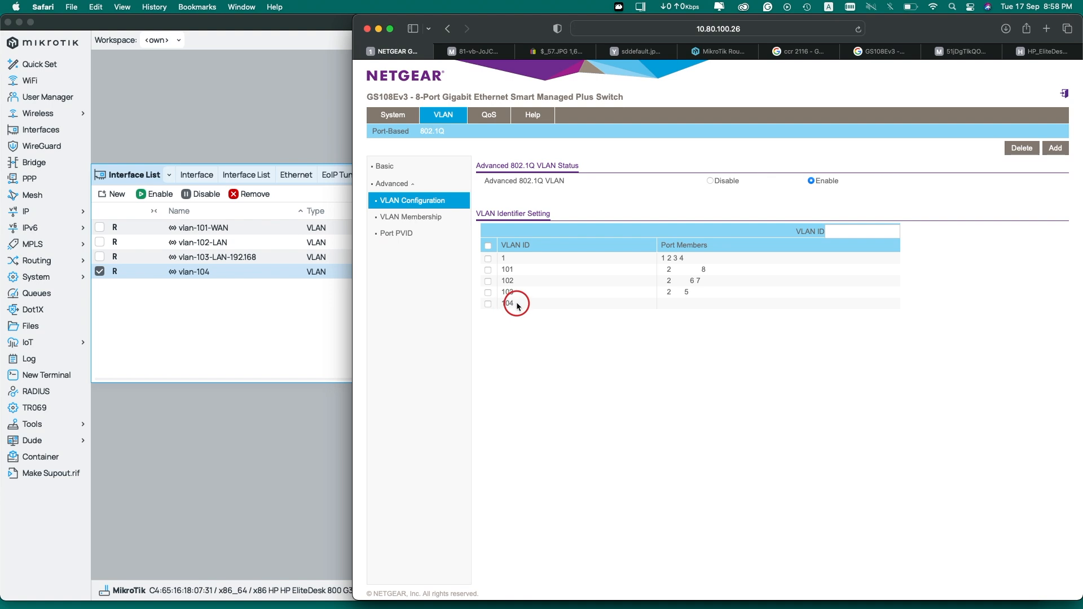
left_click(416, 219)
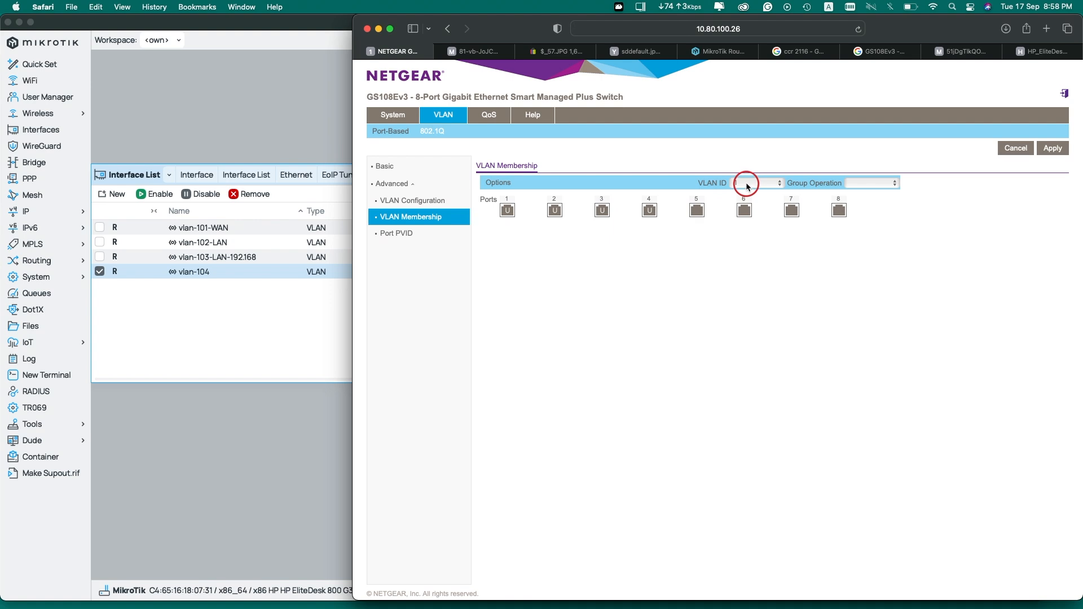
left_click(750, 184)
left_click(750, 180)
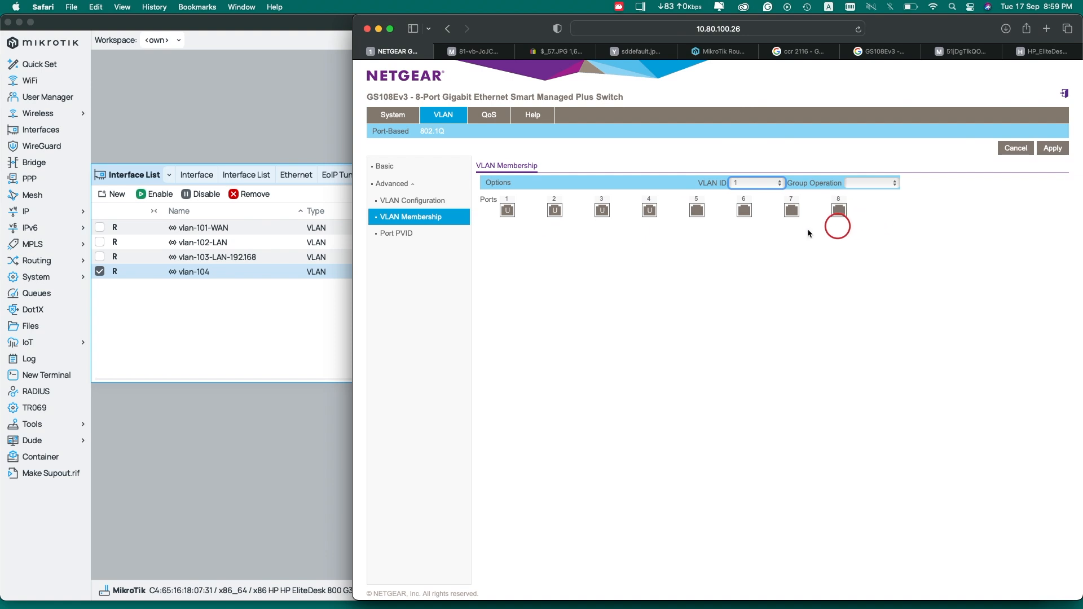
left_click(746, 184)
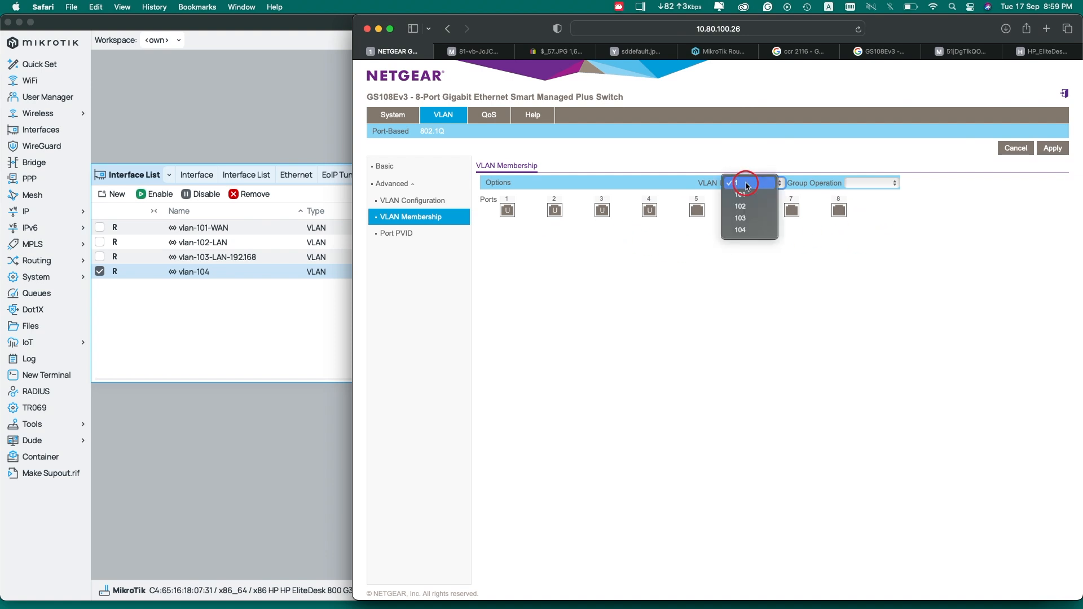
left_click(742, 195)
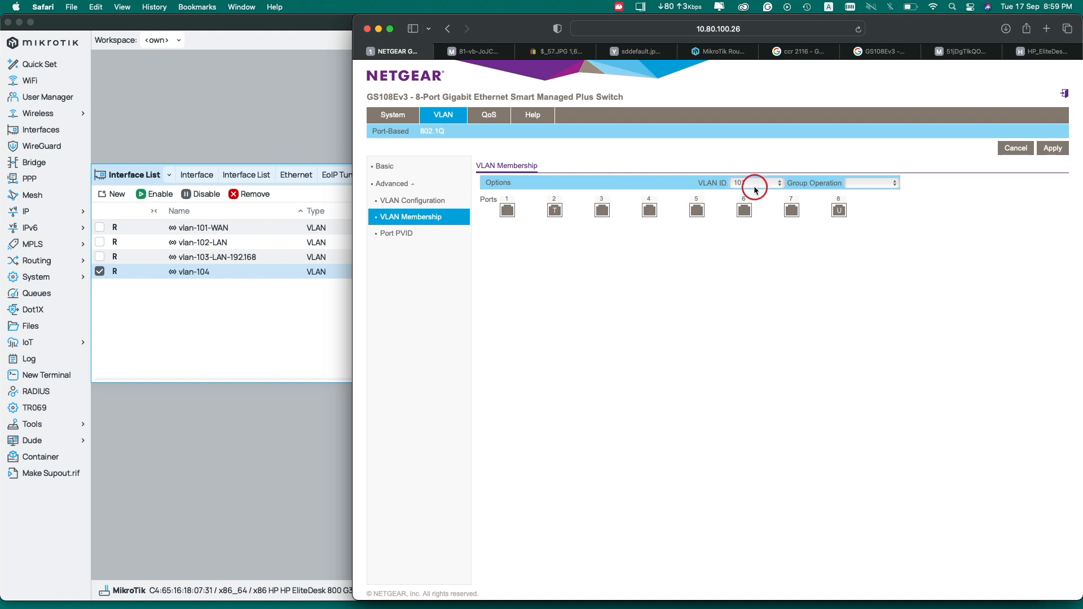
left_click(555, 210)
Make port 2 a tagged and port 4 an untagged member of VLAN 104
left_click(774, 183)
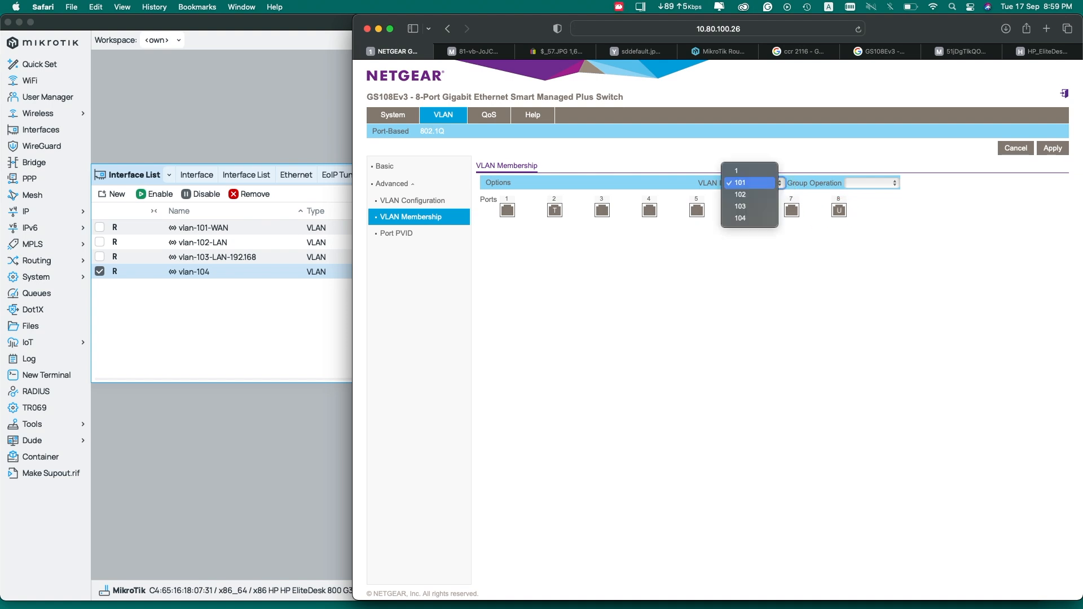
left_click(750, 218)
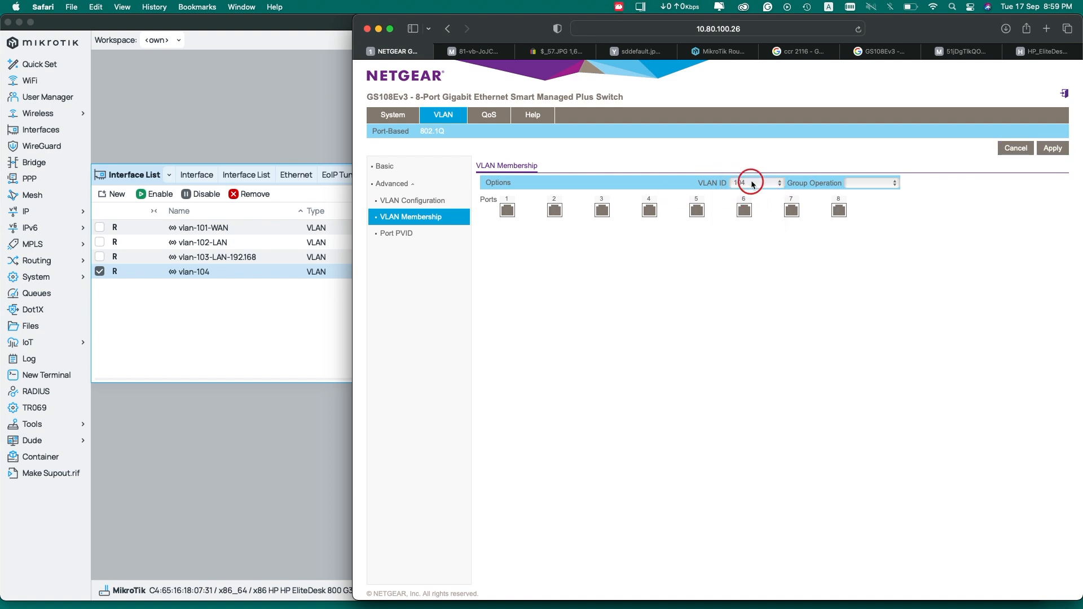
left_click(556, 210)
left_click(557, 210)
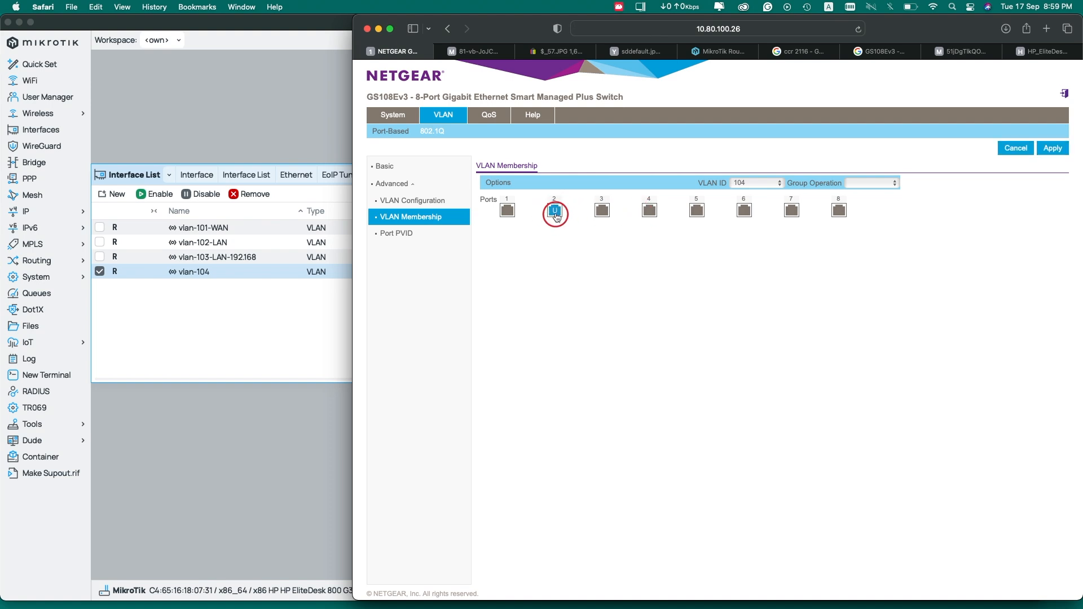
left_click(645, 213)
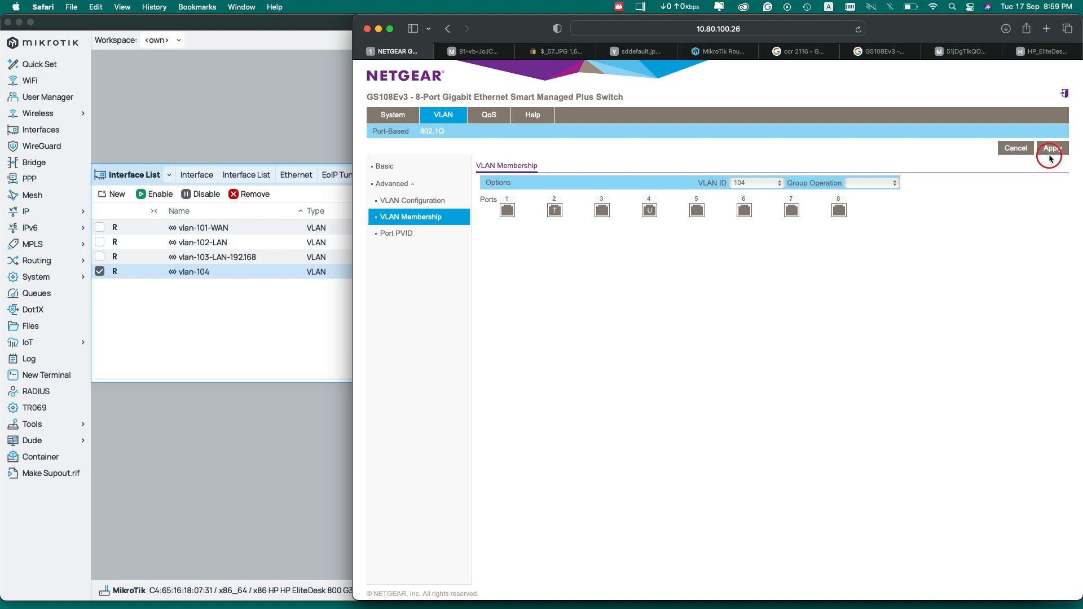
left_click(756, 183)
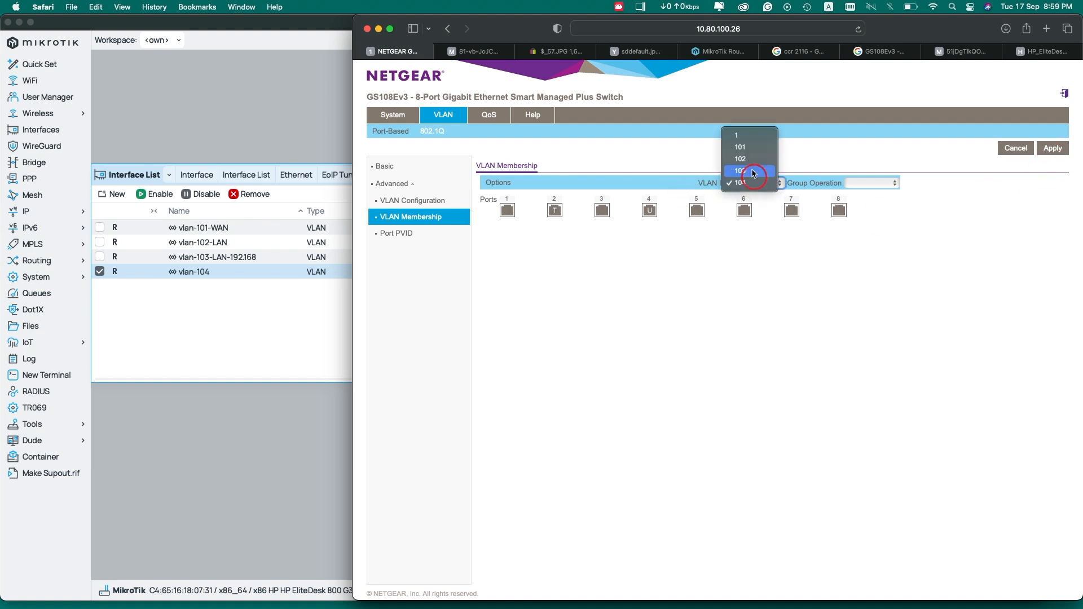
left_click(746, 139)
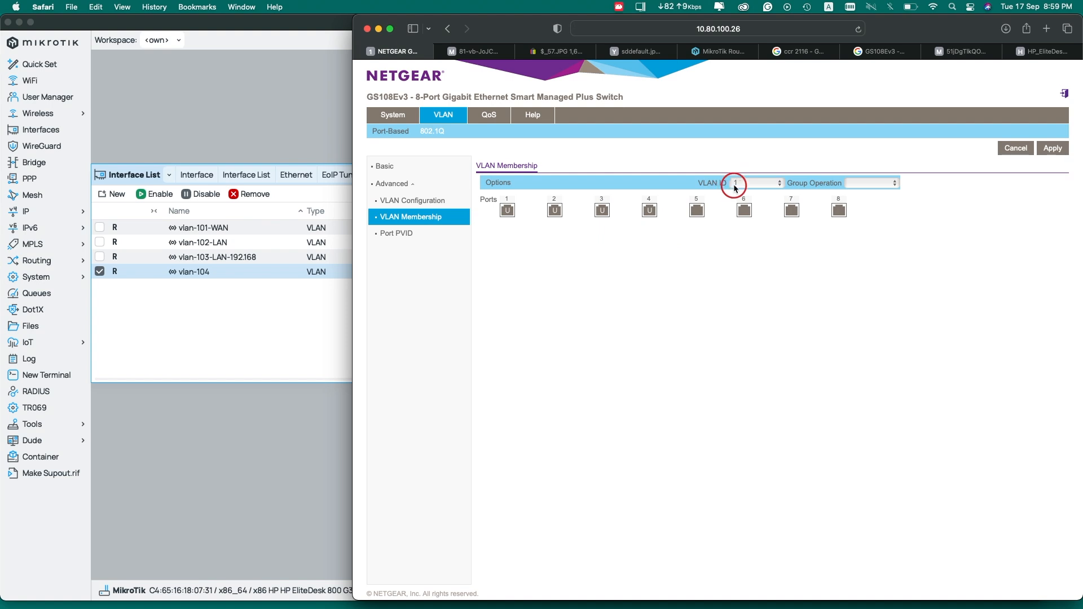
Try removing port 4 from VLAN 1, dismiss the PVID warning, and go to Port PVID
left_click(649, 210)
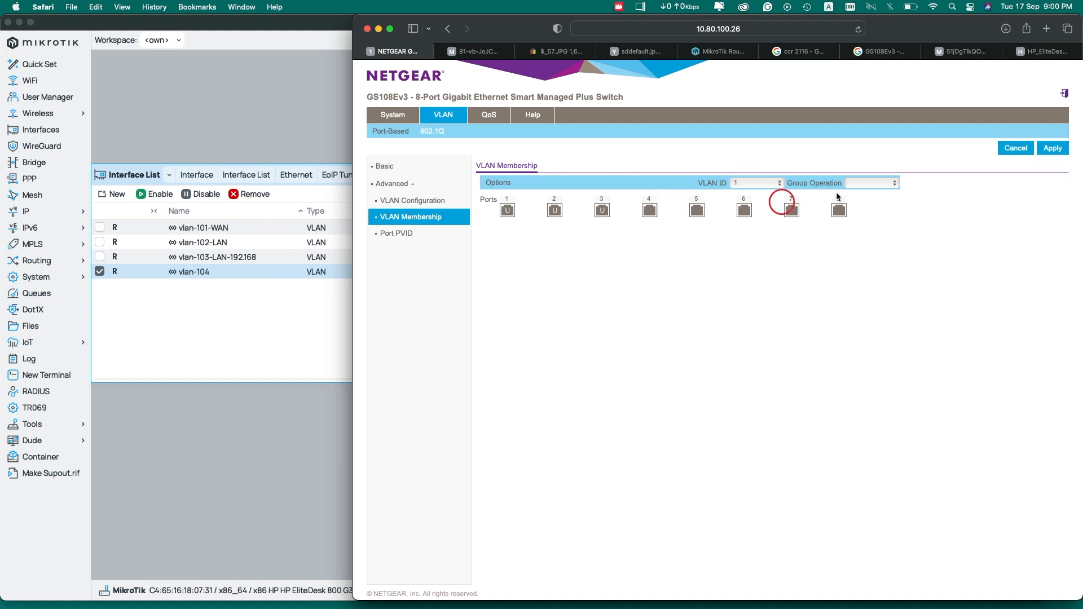
left_click(1052, 148)
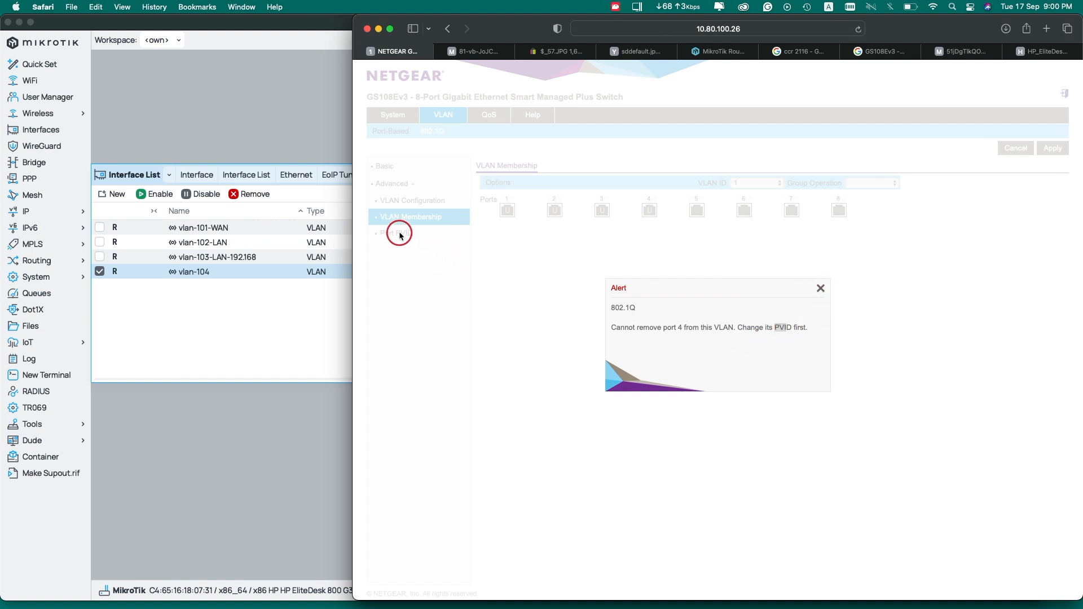
left_click(819, 289)
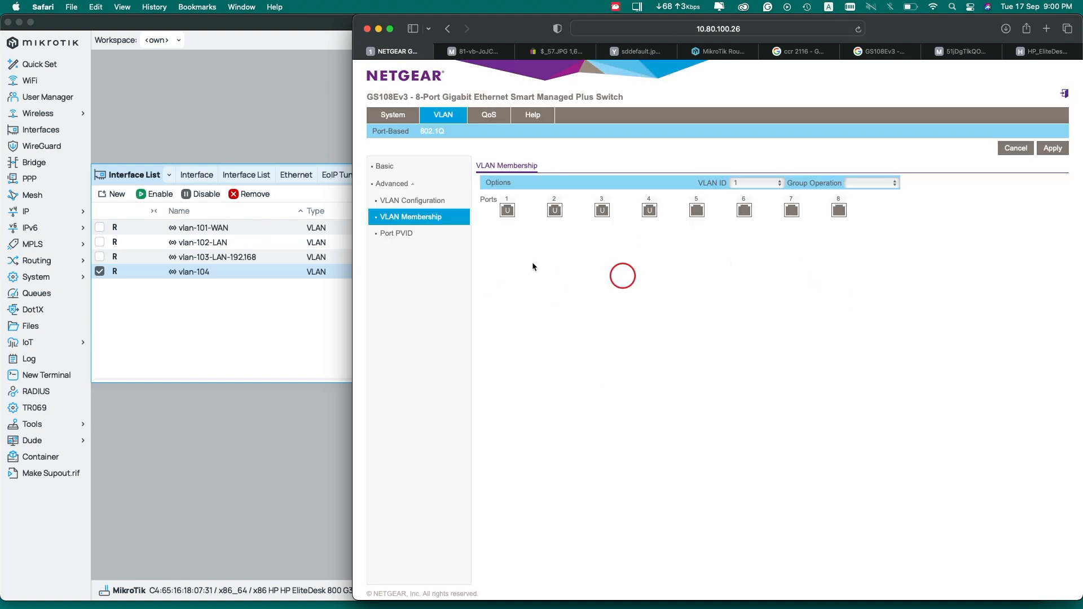
left_click(403, 234)
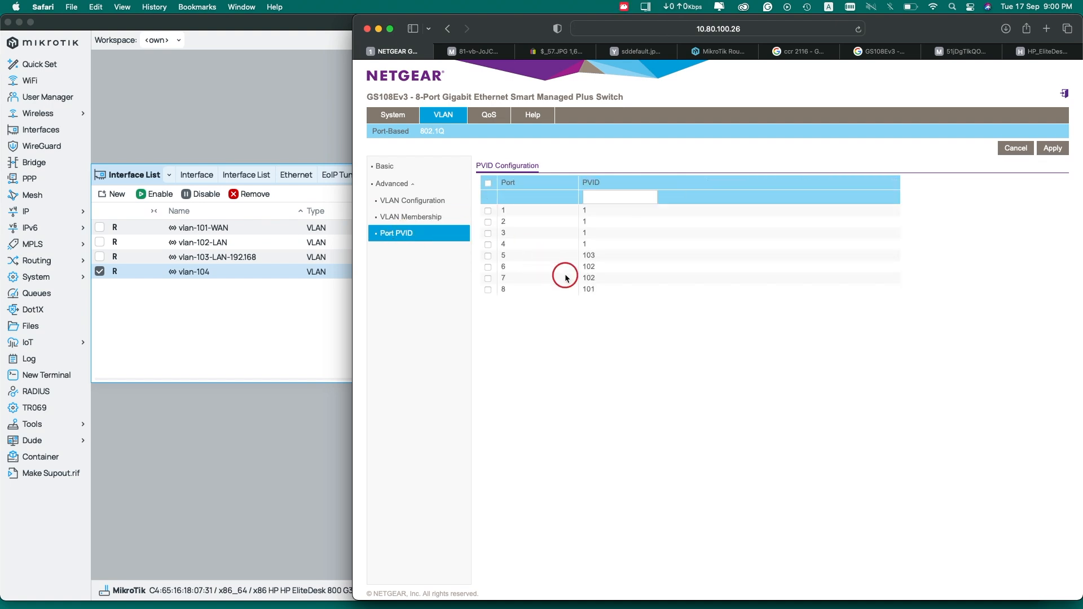
Change port 4's PVID from 1 to 104 and apply it
left_click(488, 245)
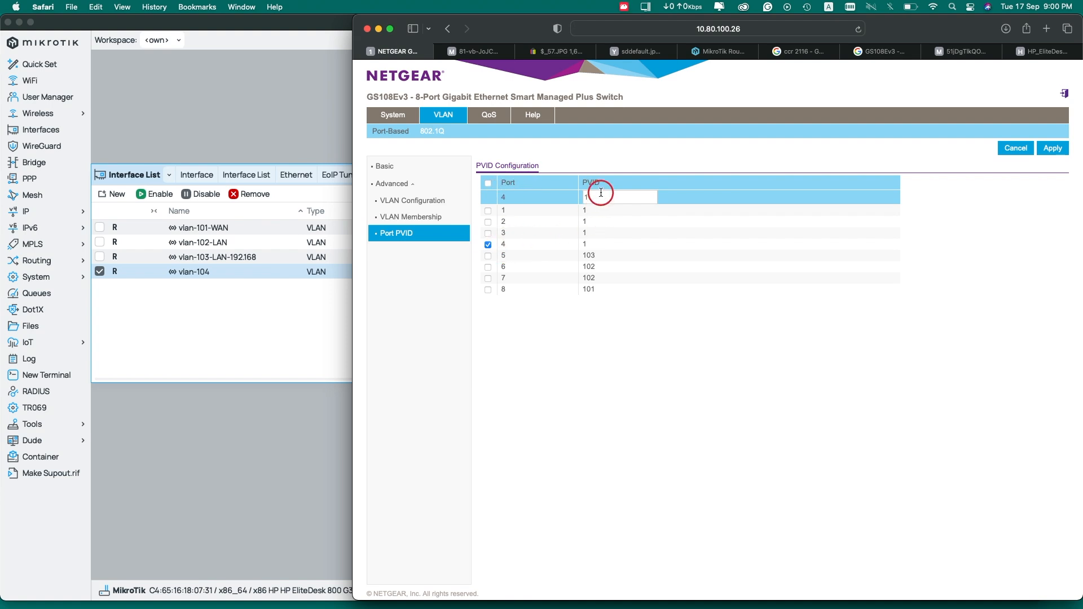
left_click(489, 246)
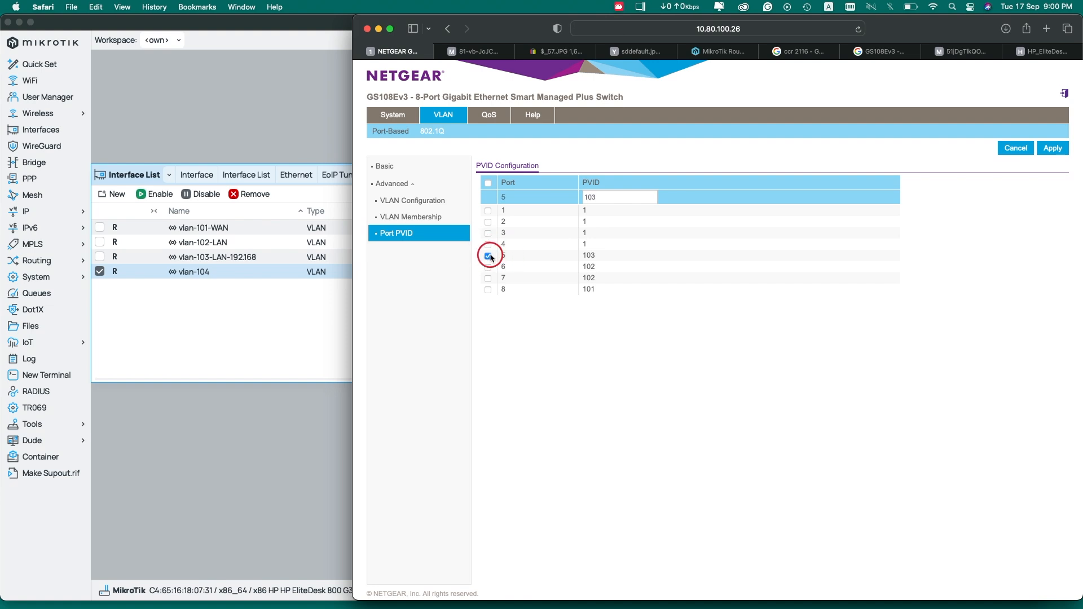
double_click(589, 197)
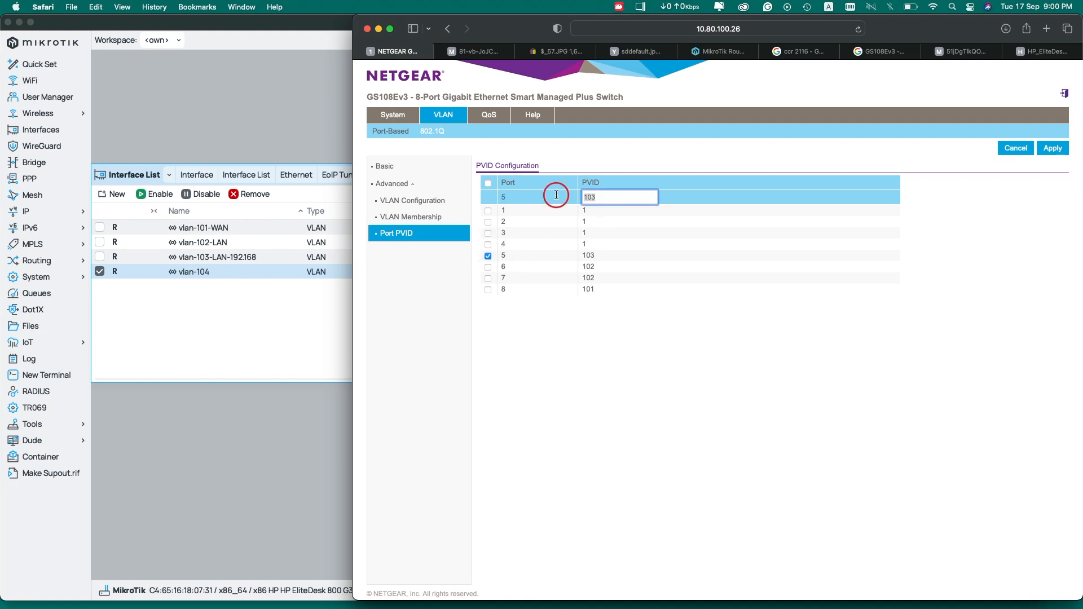
left_click(493, 256)
left_click(488, 245)
double_click(586, 197)
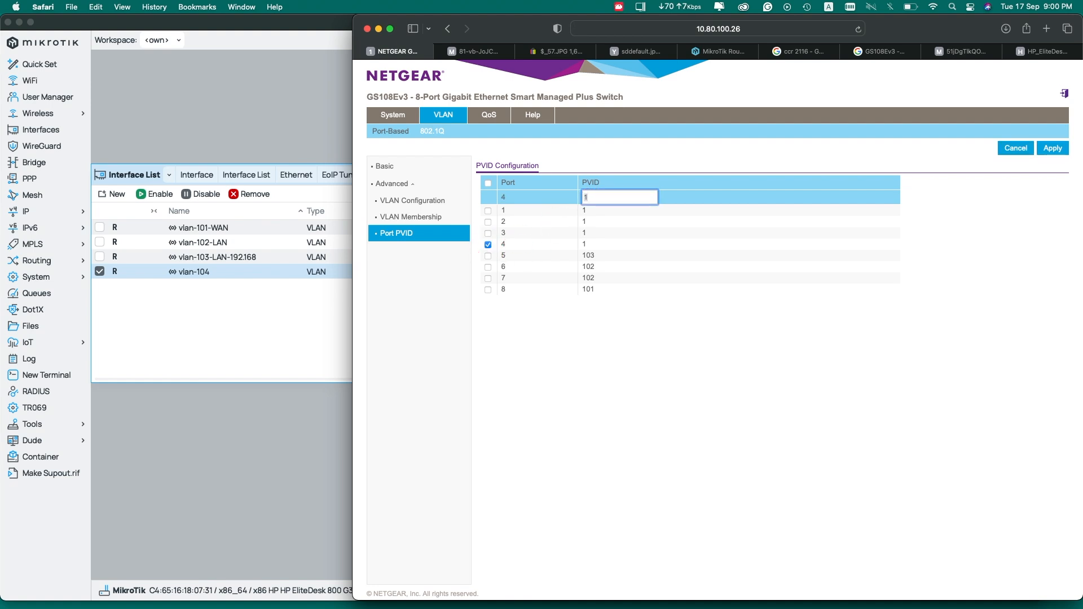
type("04")
left_click(1053, 149)
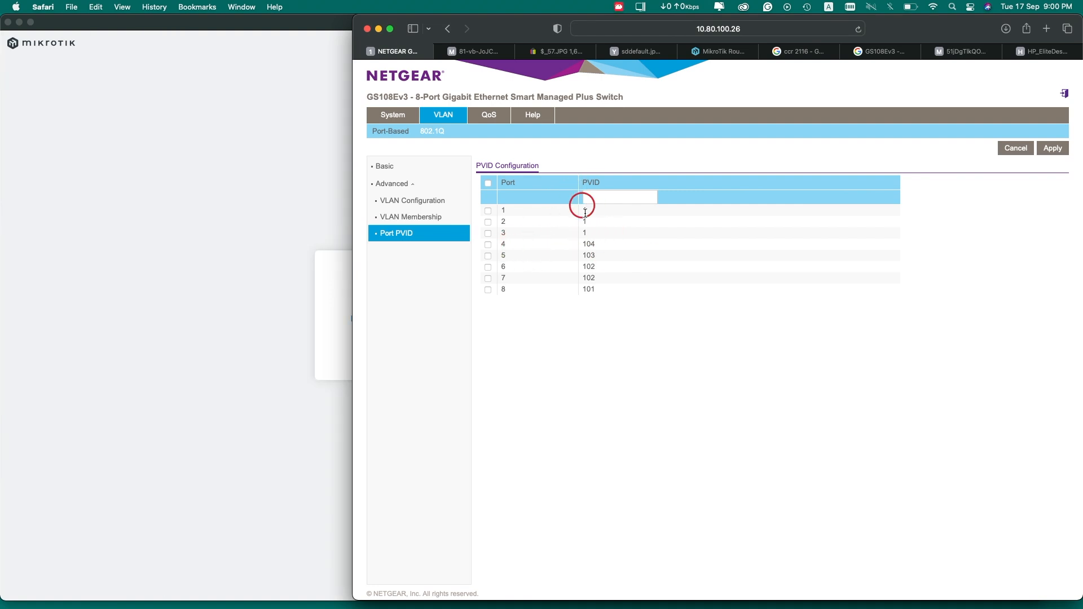
Check the port memberships of VLAN 104 and VLAN 1 and glance at the PVID table
left_click(411, 218)
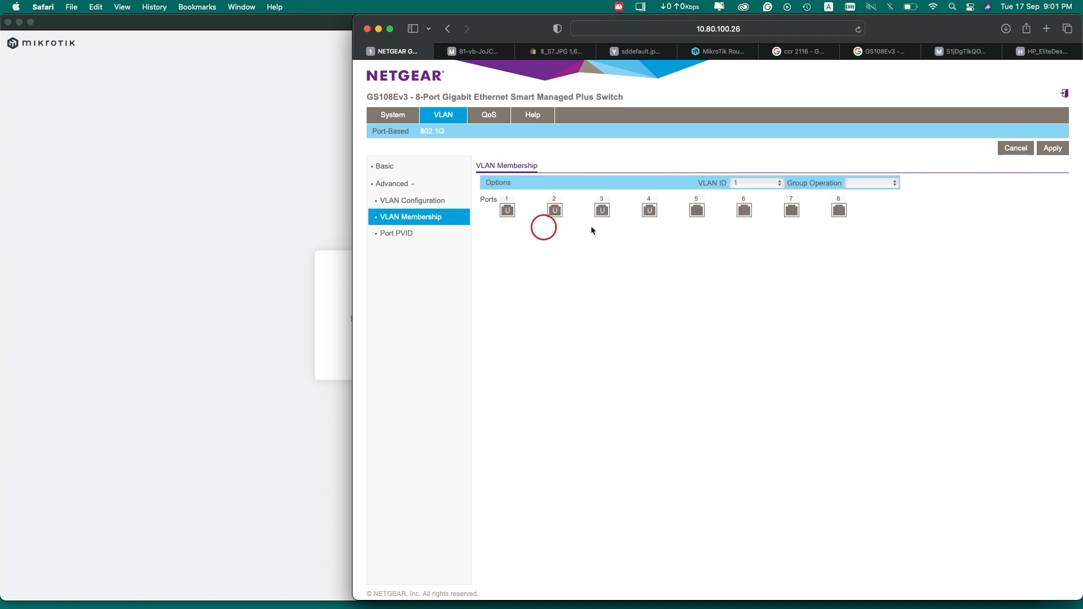
left_click(744, 183)
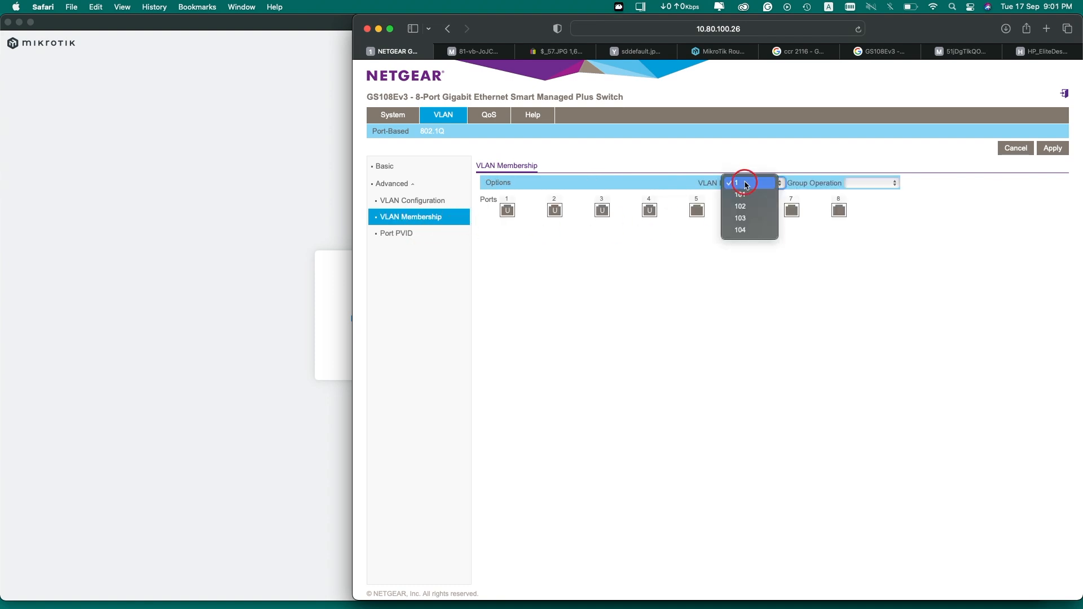
left_click(750, 232)
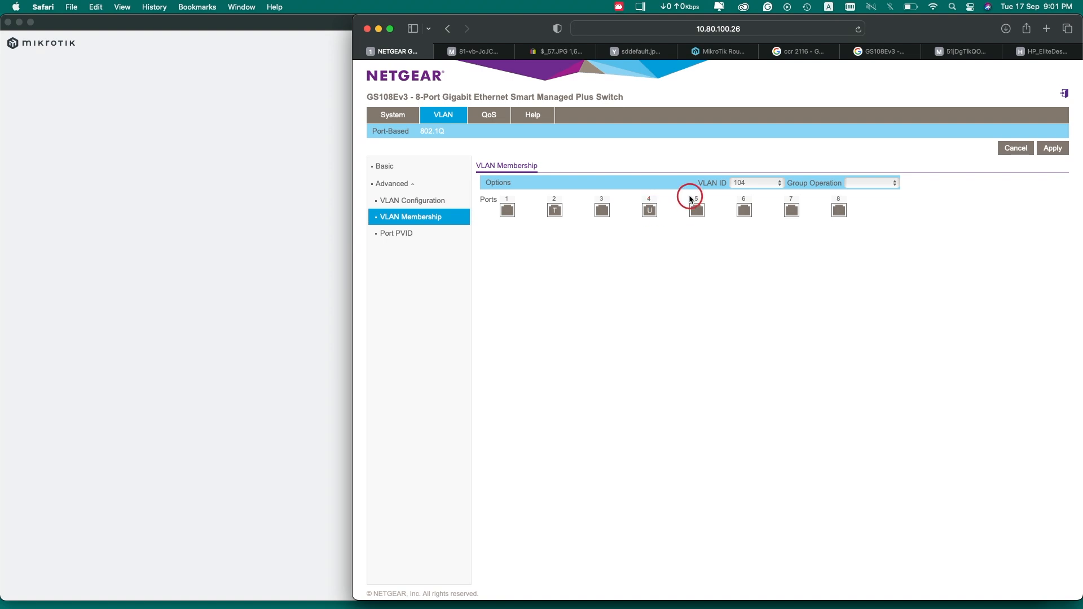
left_click(758, 182)
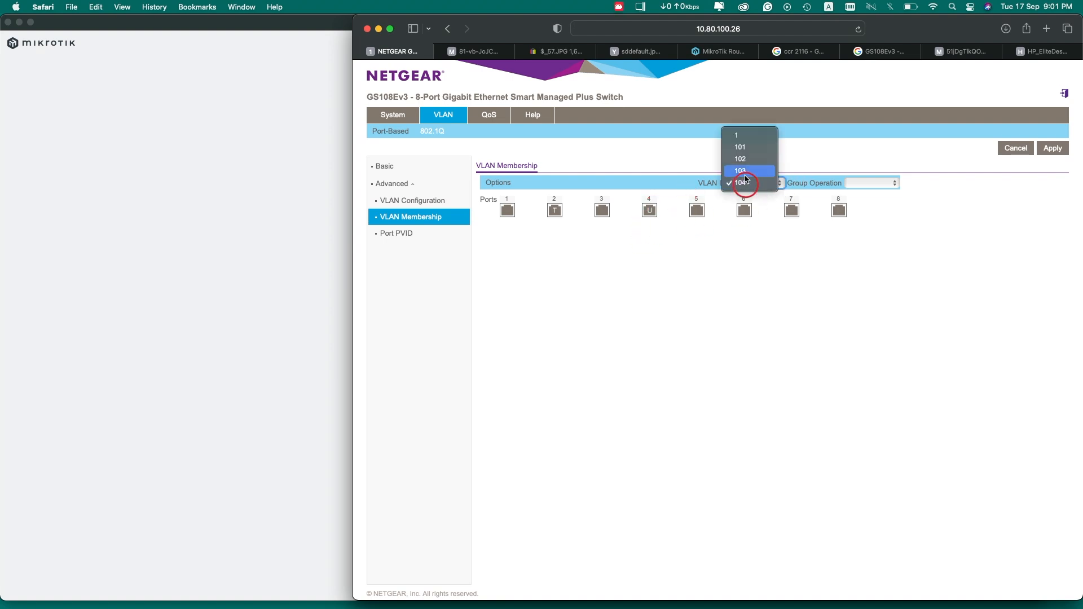
key("Return")
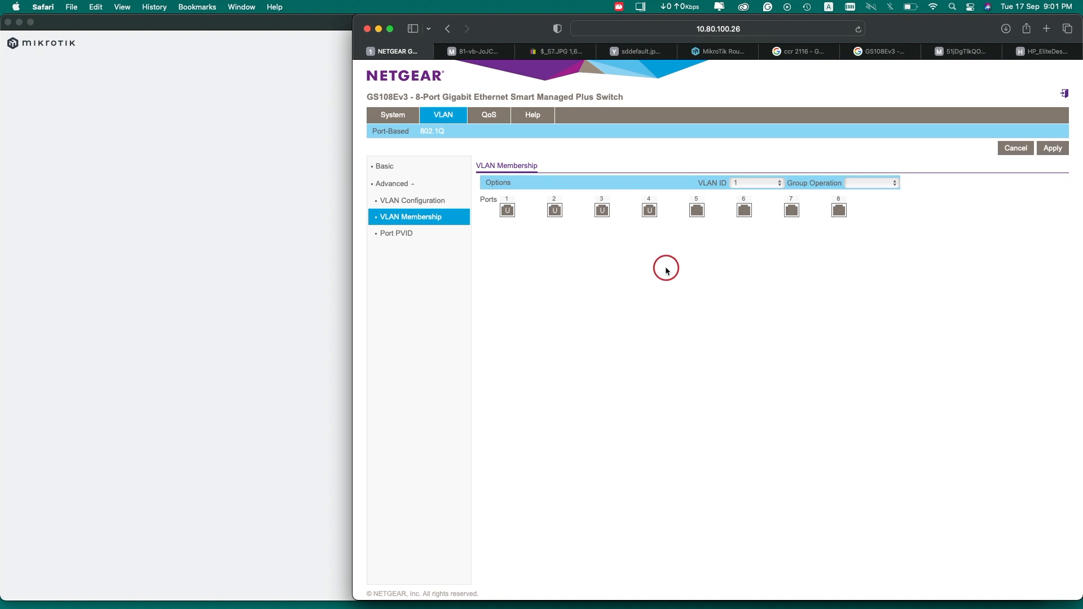
left_click(758, 183)
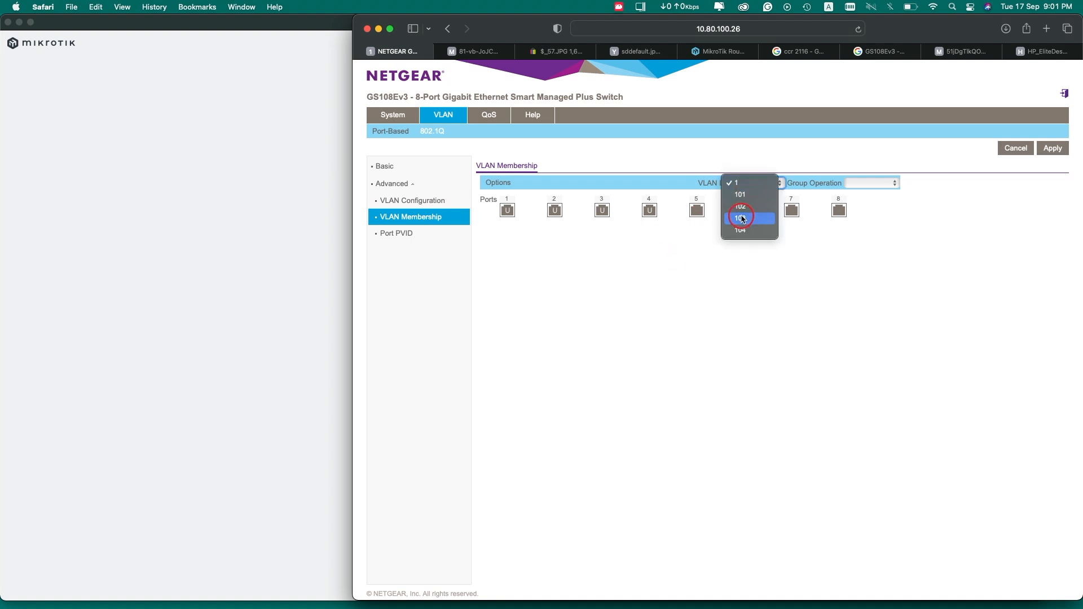
left_click(744, 230)
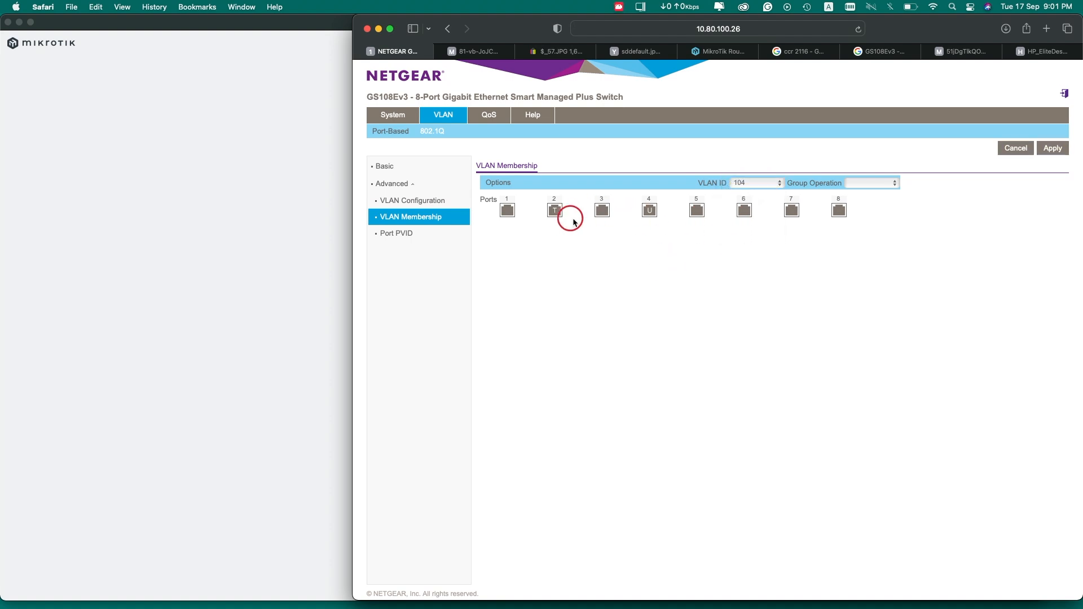
left_click(742, 179)
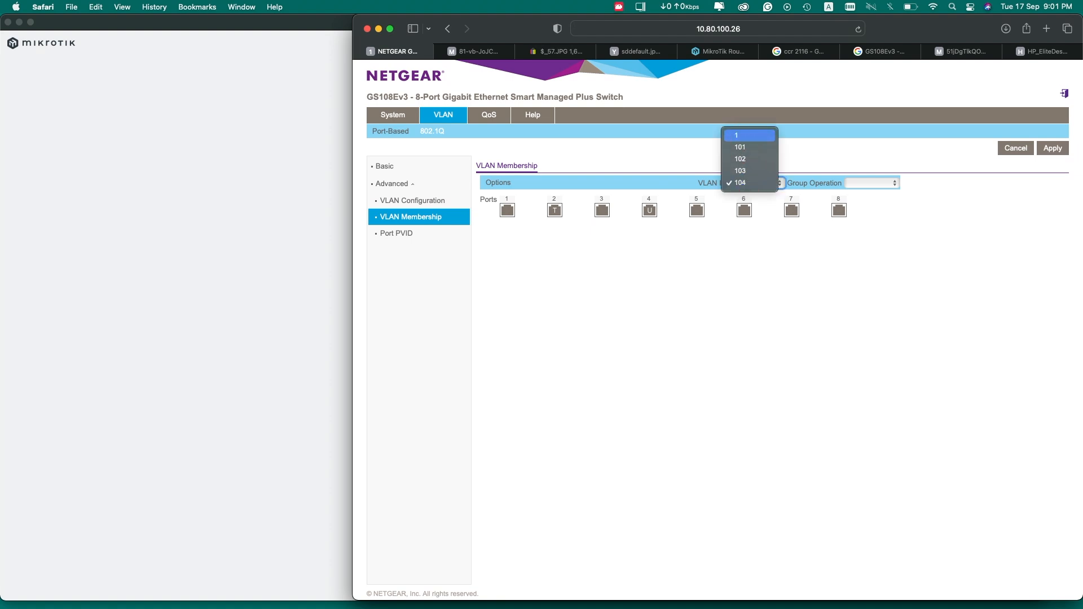
left_click(739, 138)
left_click(652, 212)
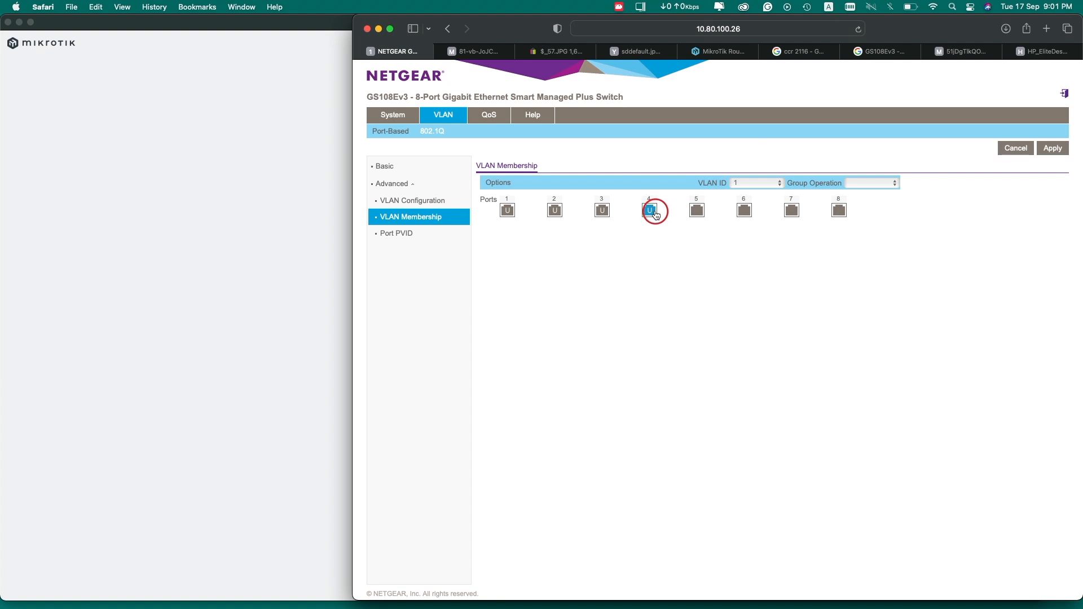
left_click(395, 233)
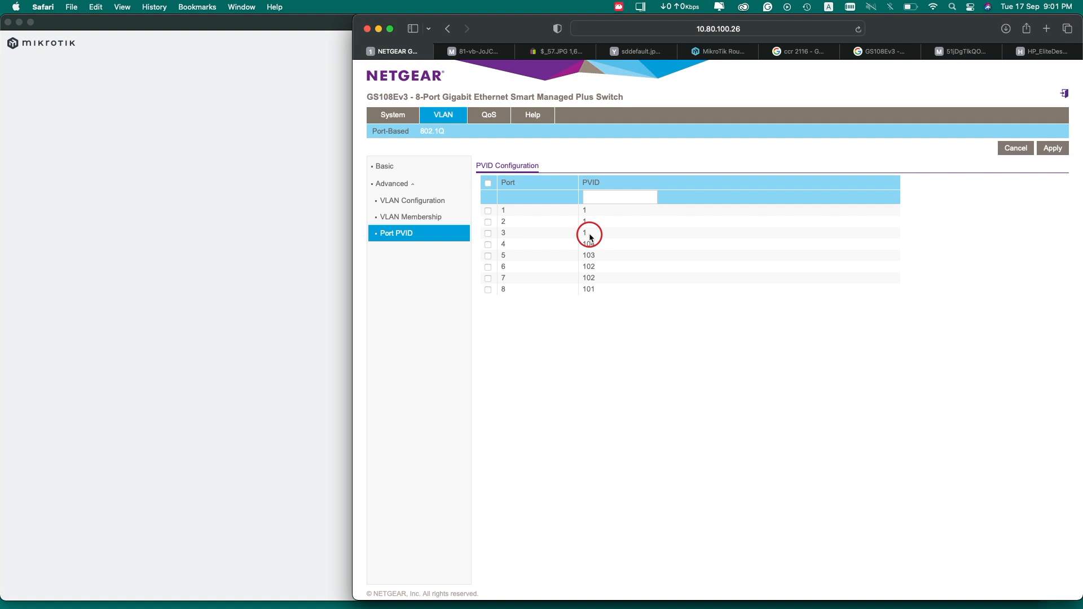
Remove port 4 from VLAN 1's membership so only ports 1–3 remain
left_click(424, 218)
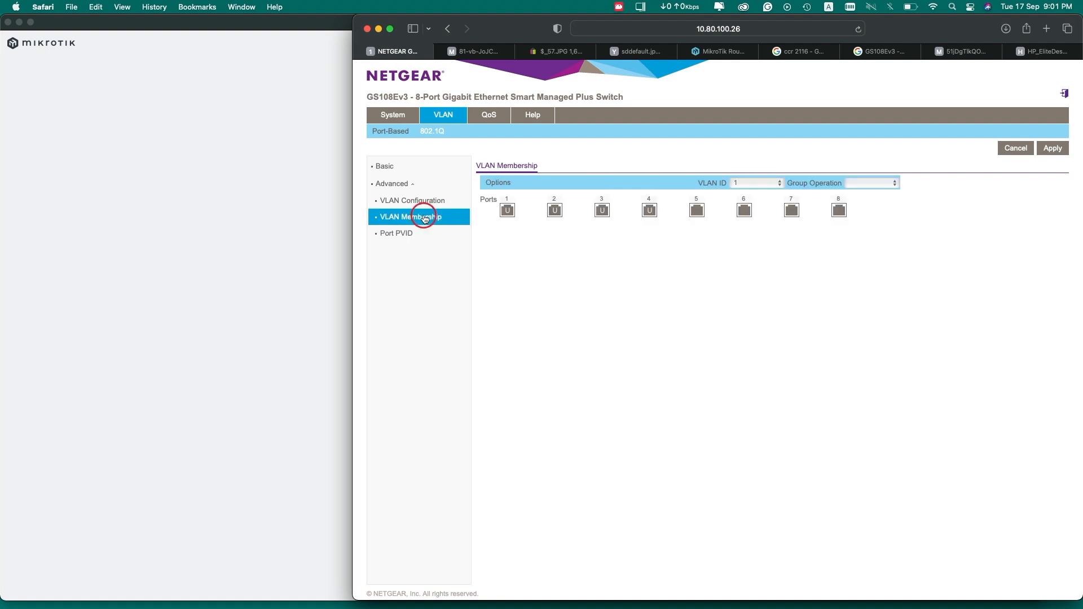
left_click(752, 182)
left_click(948, 259)
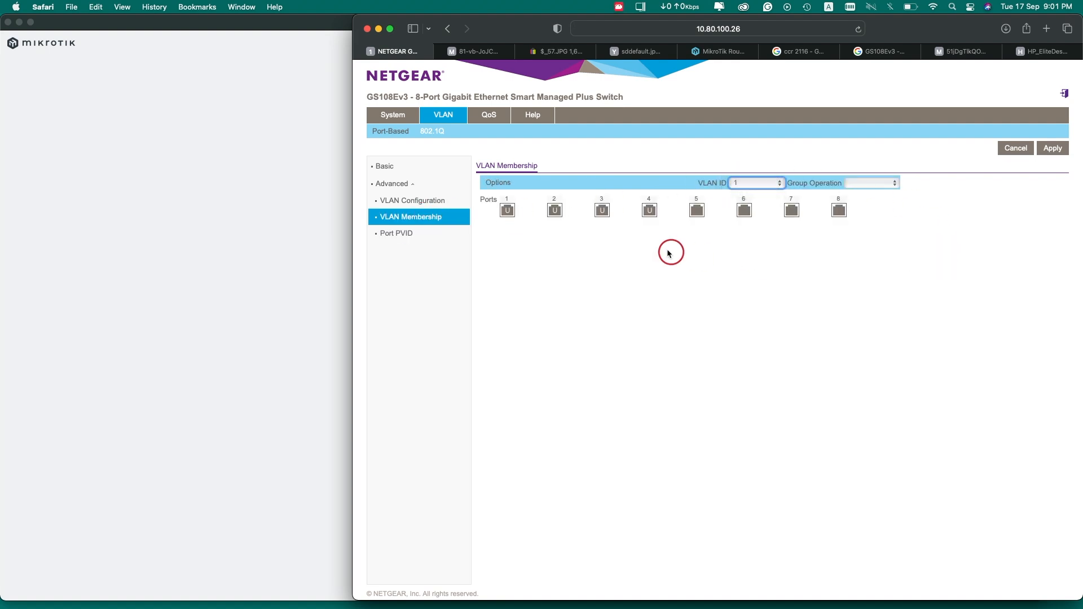
left_click(650, 211)
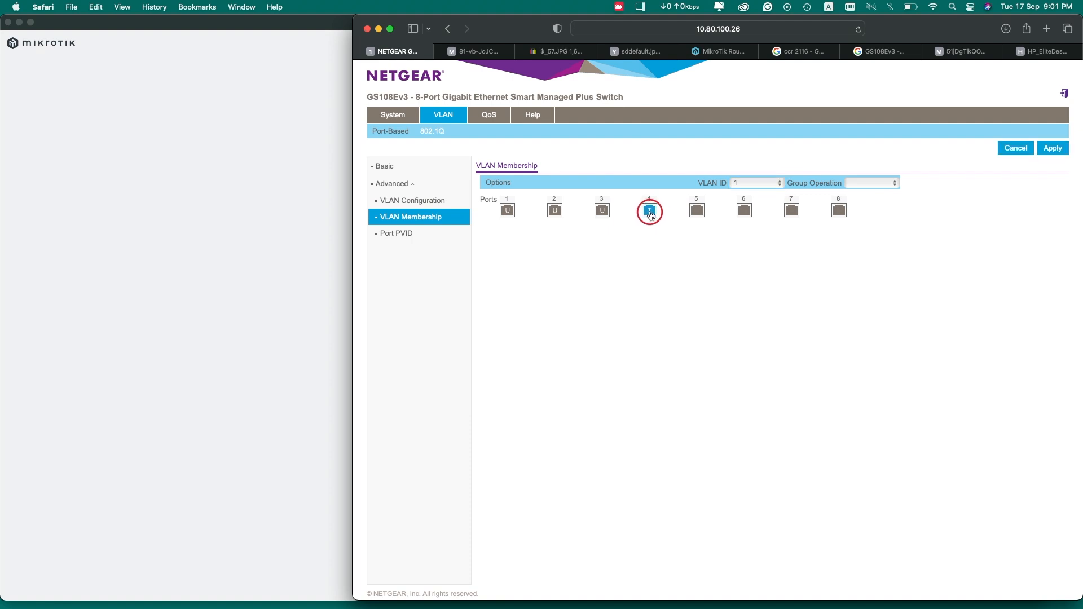
left_click(649, 211)
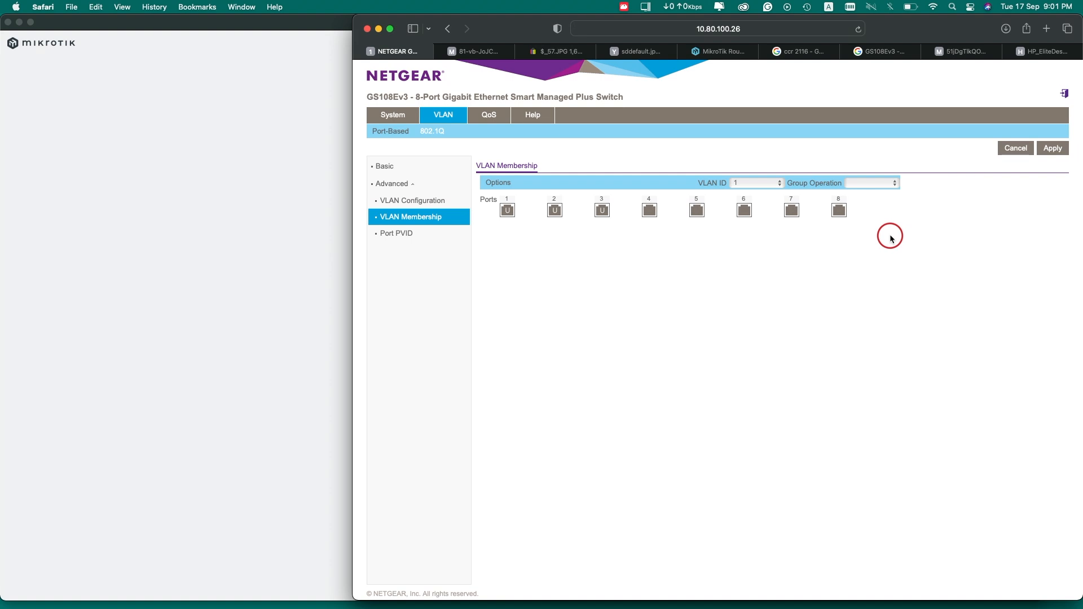
Review the VLAN configuration summary and the Port PVID table
left_click(415, 201)
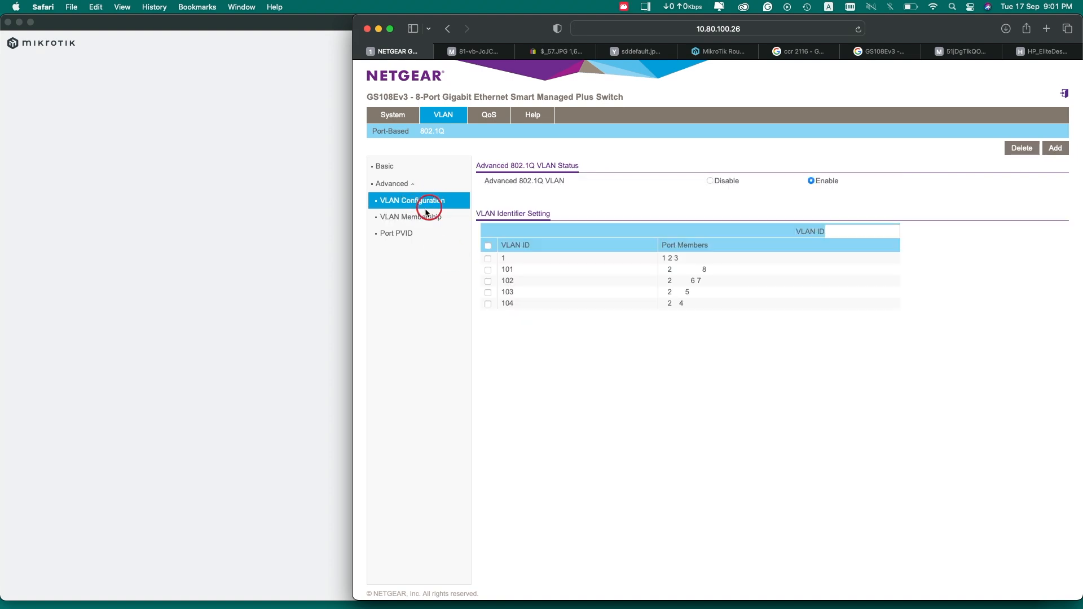
left_click(426, 214)
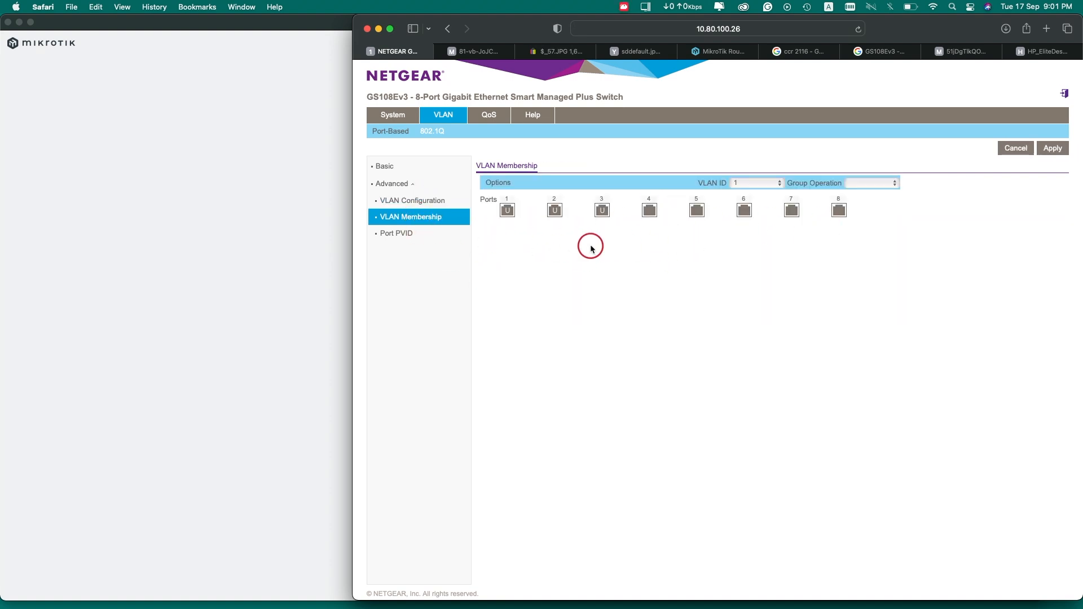
left_click(416, 202)
left_click(411, 218)
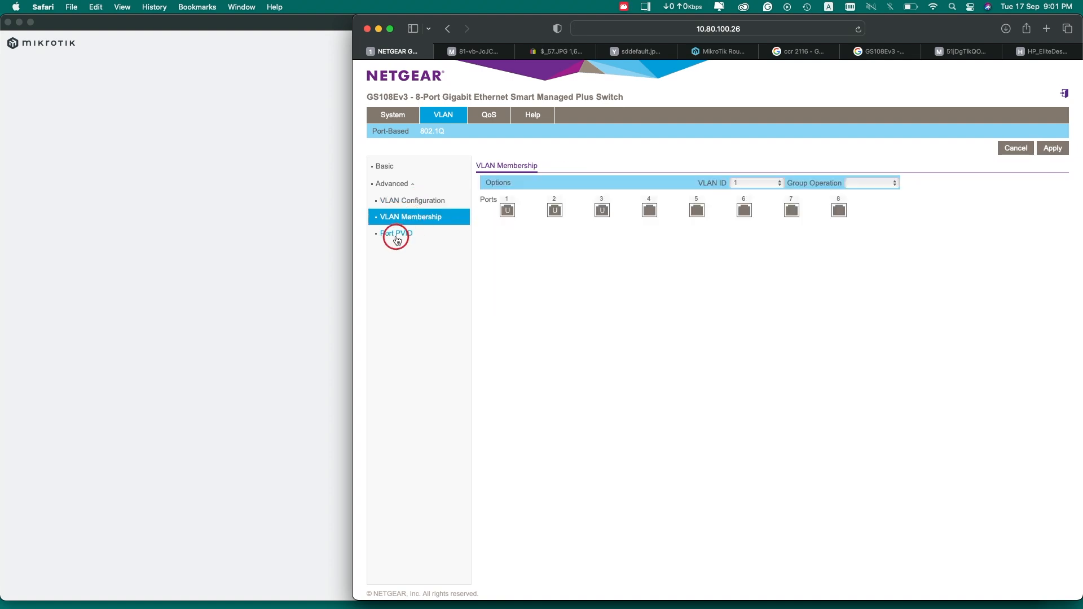
left_click(397, 236)
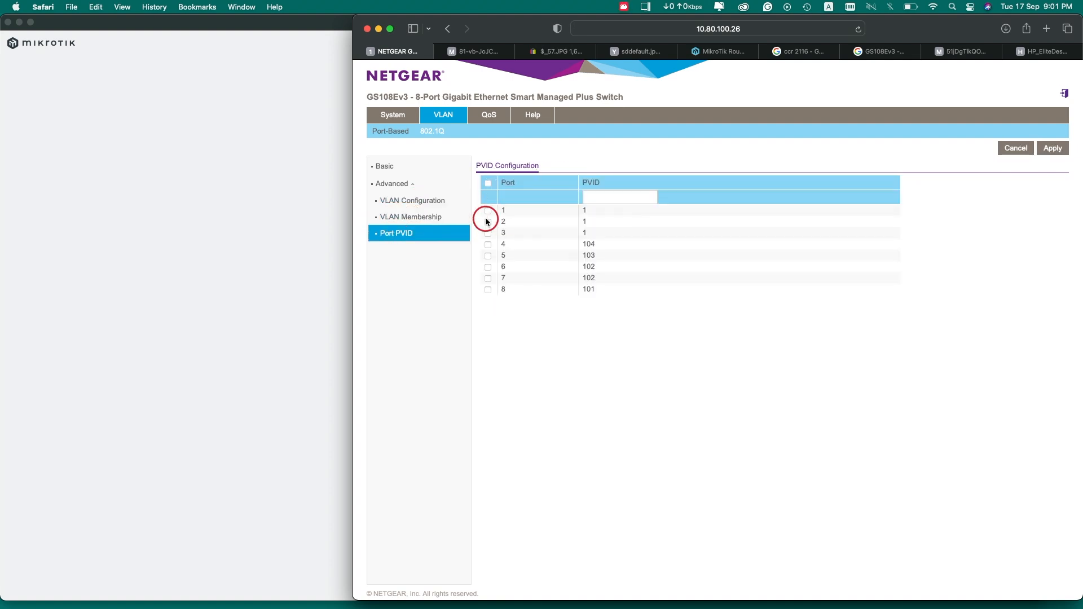
Reconnect and widen DHCP Leases to show bound leases 10.21.21.254 (dhcp1) and 192.168.0.254 (dhcp2)
left_click(233, 225)
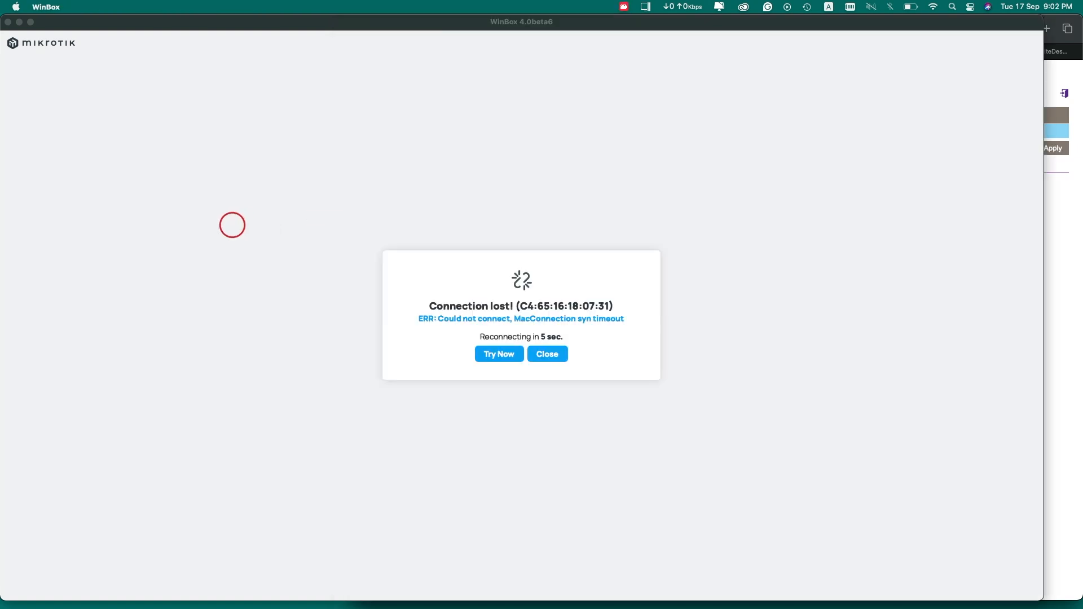
left_click(547, 354)
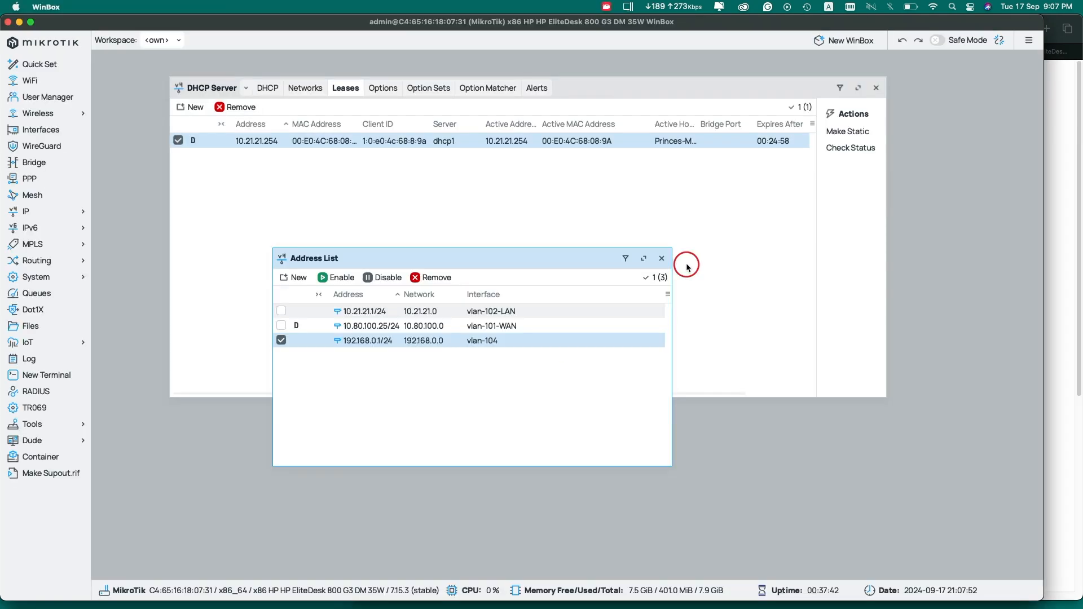
left_click(501, 163)
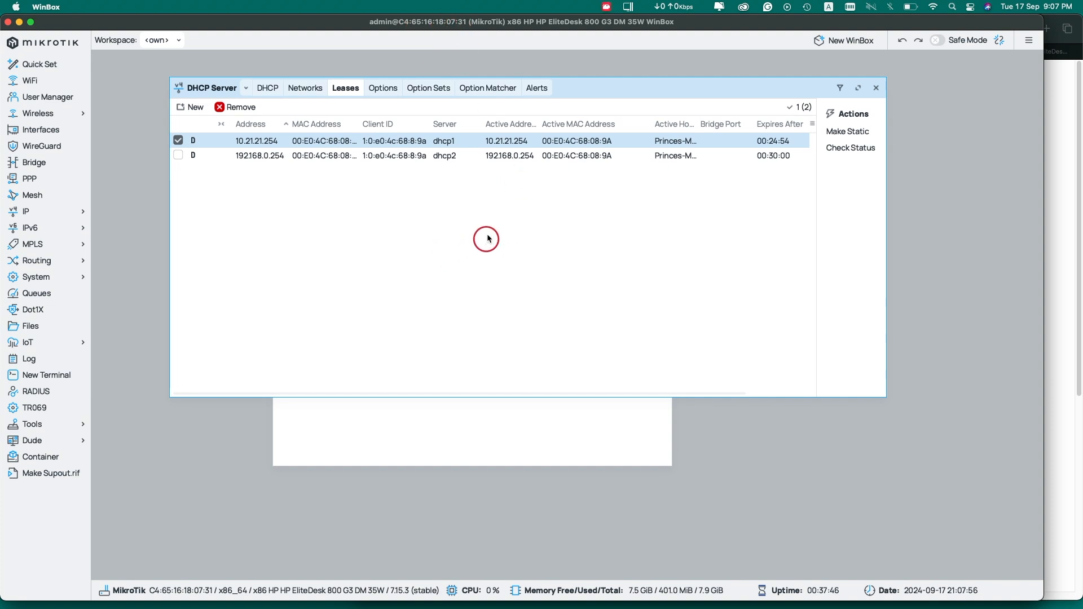
left_click(274, 155)
left_click(367, 141)
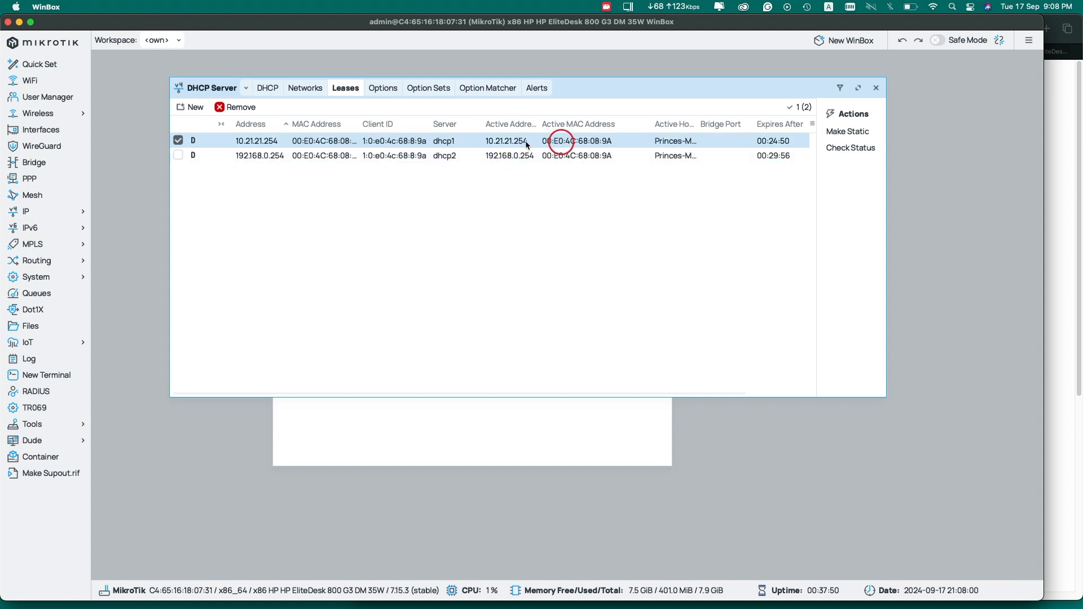
left_click_drag(887, 150, 1007, 151)
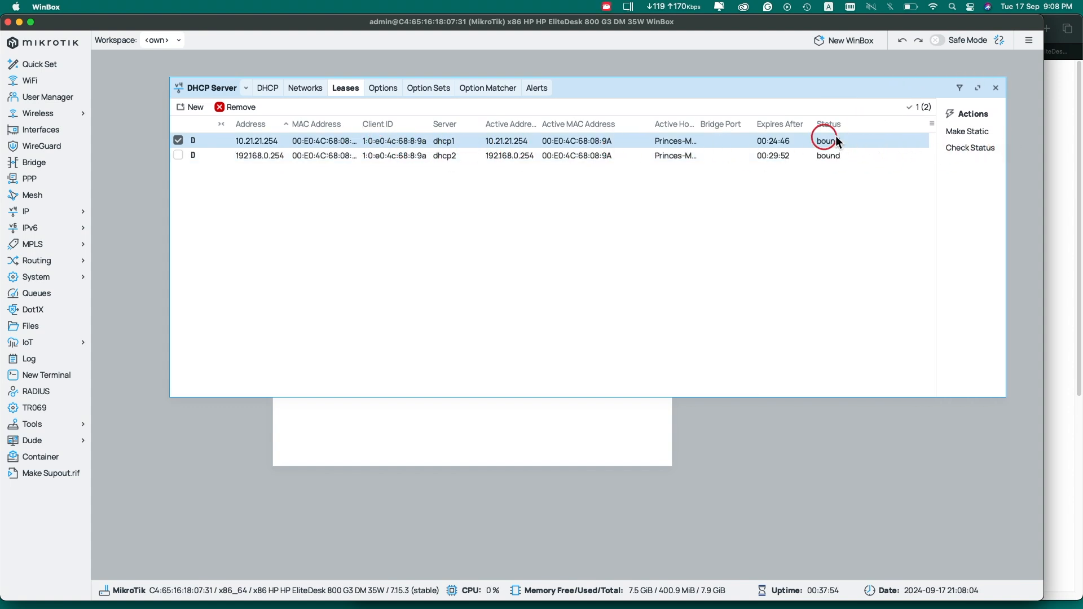
left_click(276, 157)
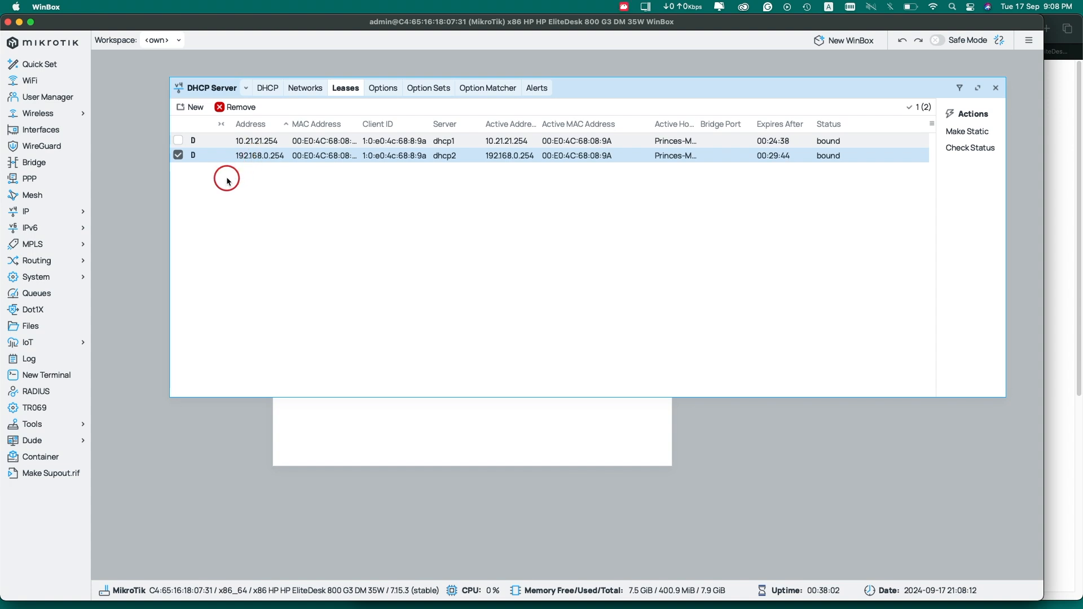
left_click(1068, 152)
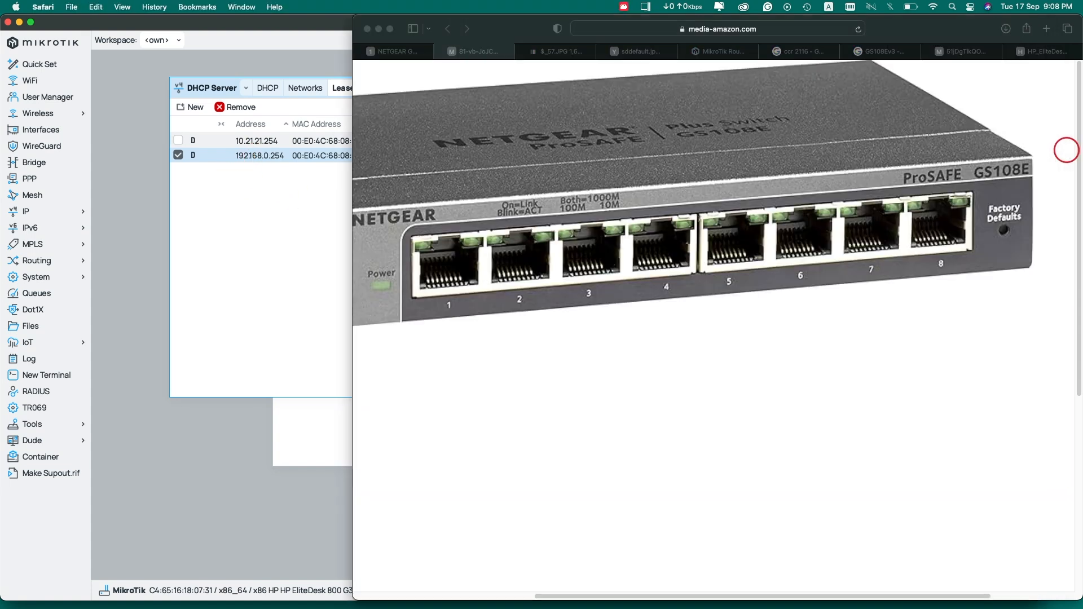
left_click(559, 52)
left_click(638, 51)
left_click(562, 51)
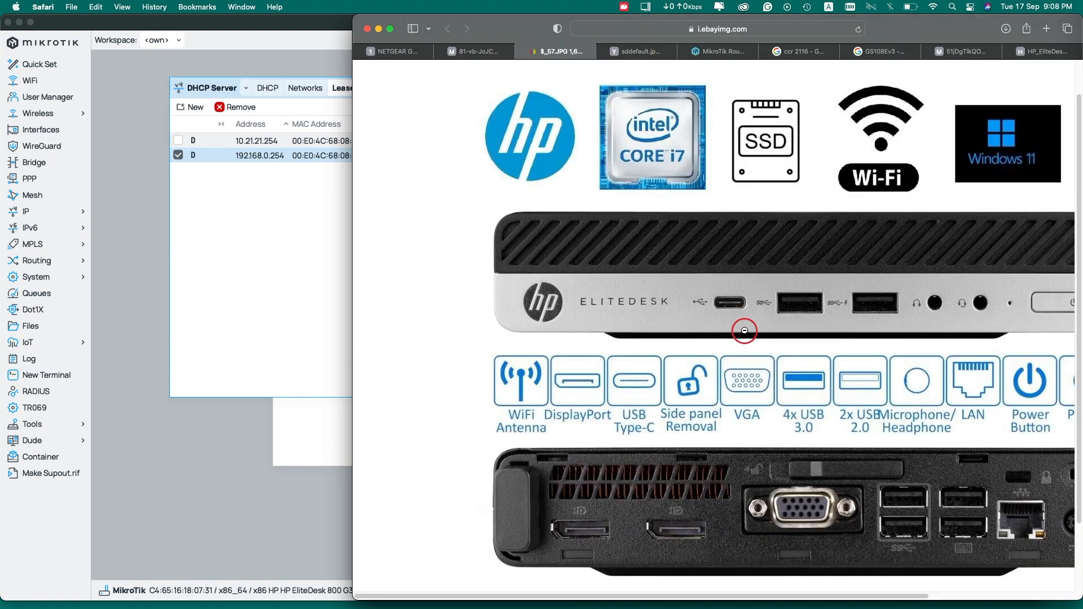
scroll(745, 331, "down", 2)
scroll(745, 331, "right", 3)
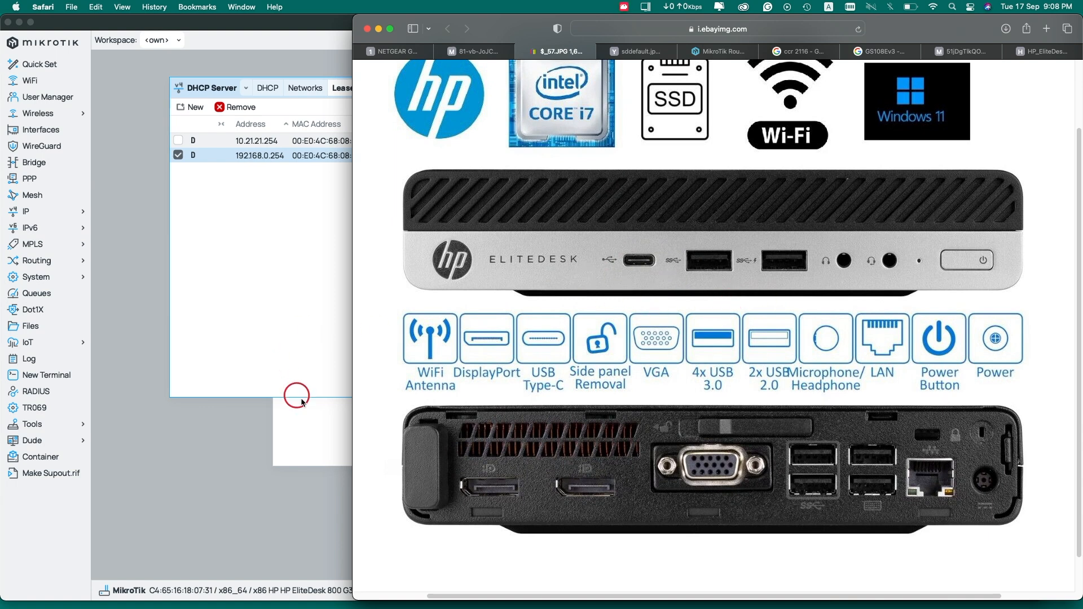
left_click(307, 368)
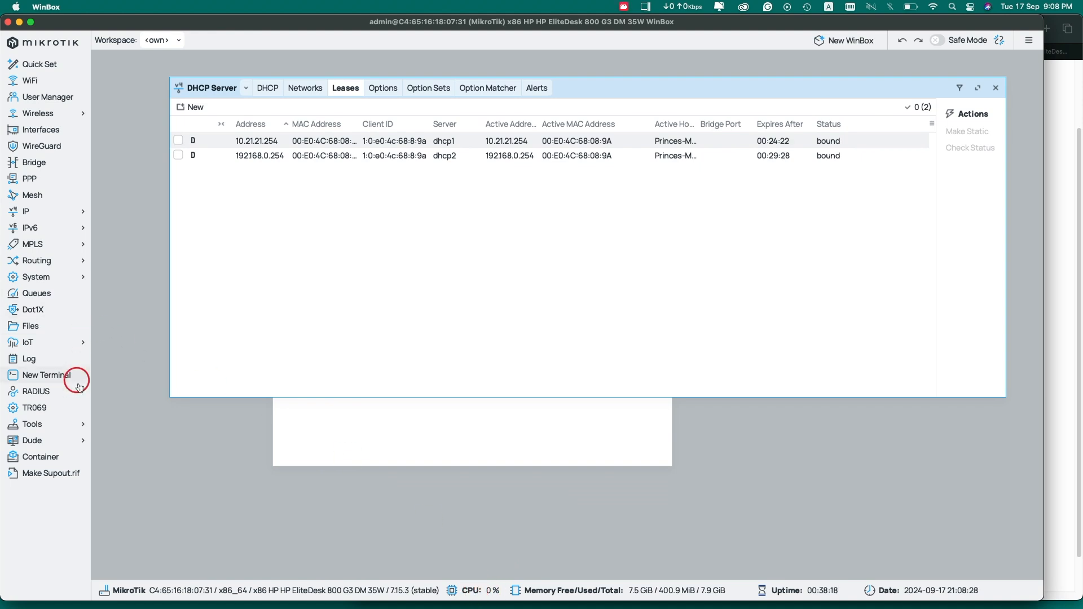
Open the Bandwidth Test tool and move its window to the right
left_click(72, 425)
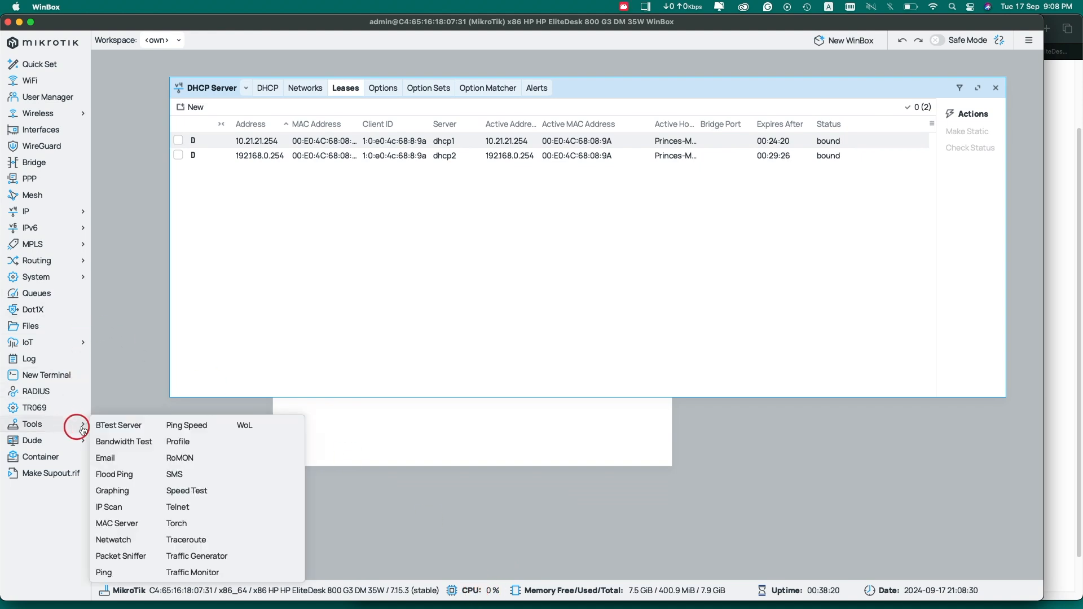
left_click(140, 445)
left_click_drag(508, 80, 709, 79)
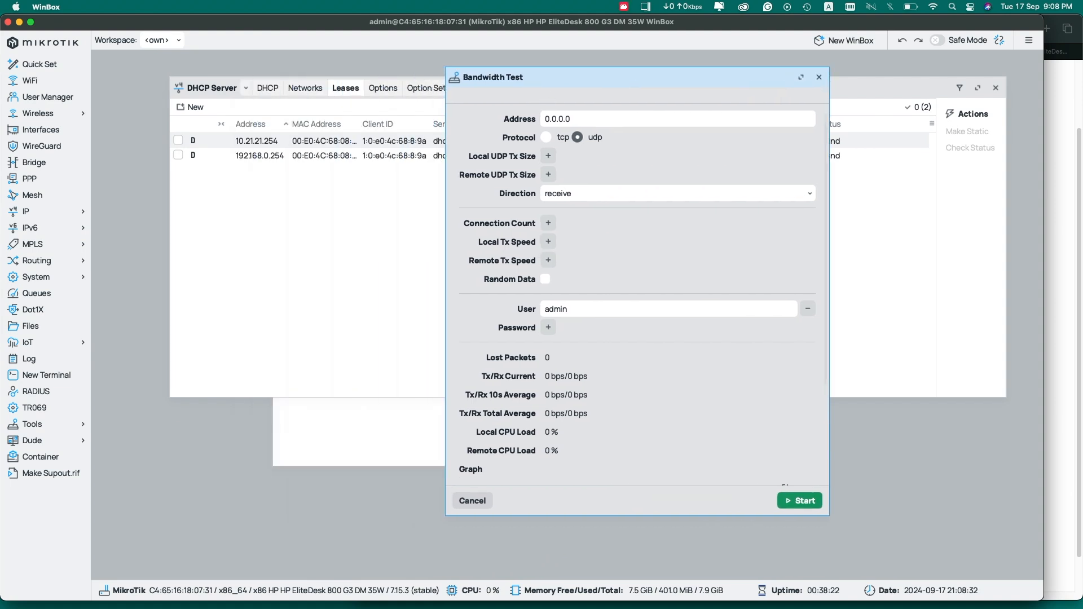
Copy gateway 10.80.100.1 from the default route and select the test's 0.0.0.0 address
left_click(45, 211)
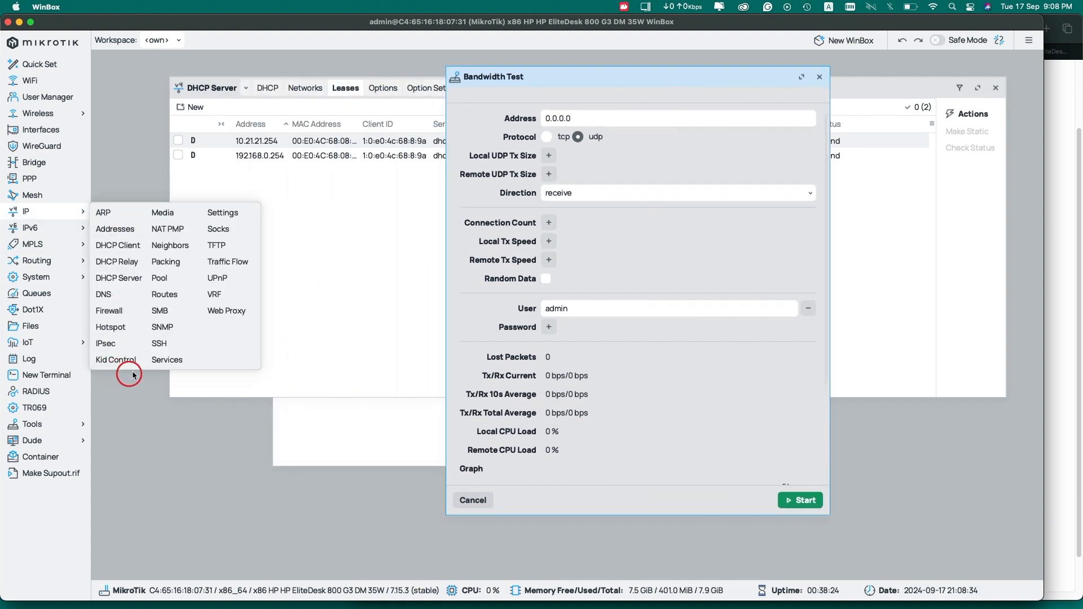
left_click(163, 294)
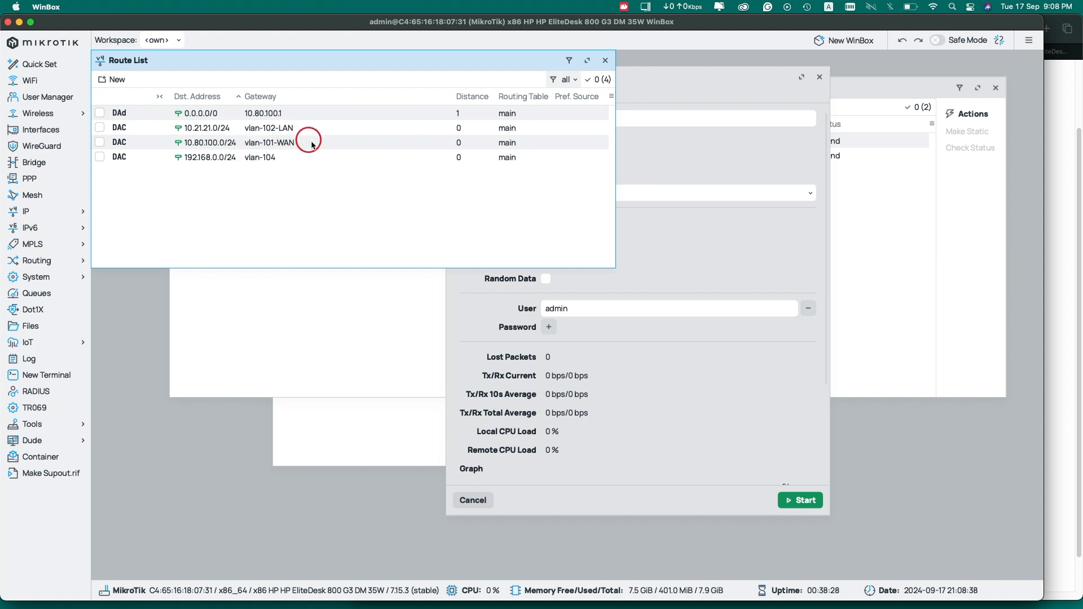
left_click(288, 143)
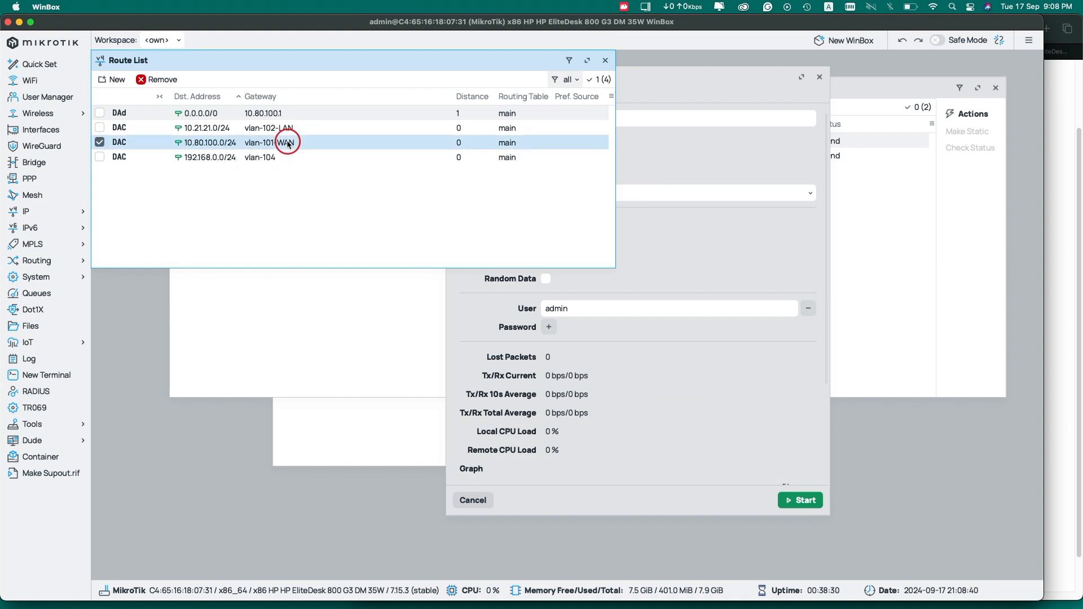
double_click(271, 113)
double_click(227, 188)
key("ctrl+c")
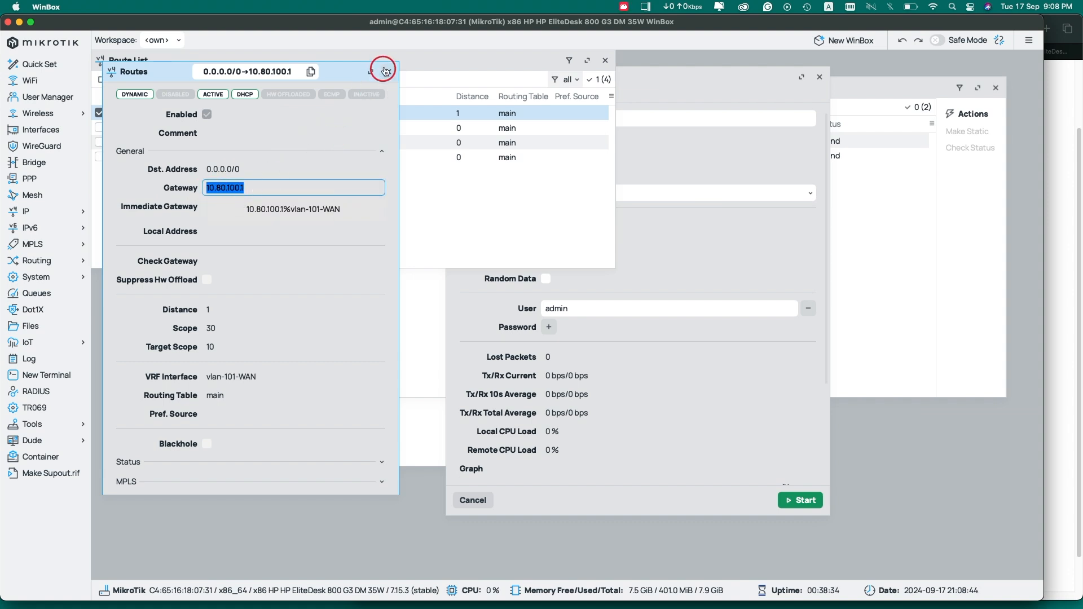
left_click(388, 71)
left_click(713, 101)
double_click(587, 118)
Paste 10.80.100.1 as the test address, switch protocol to tcp, and enter the user name
key("ctrl+v")
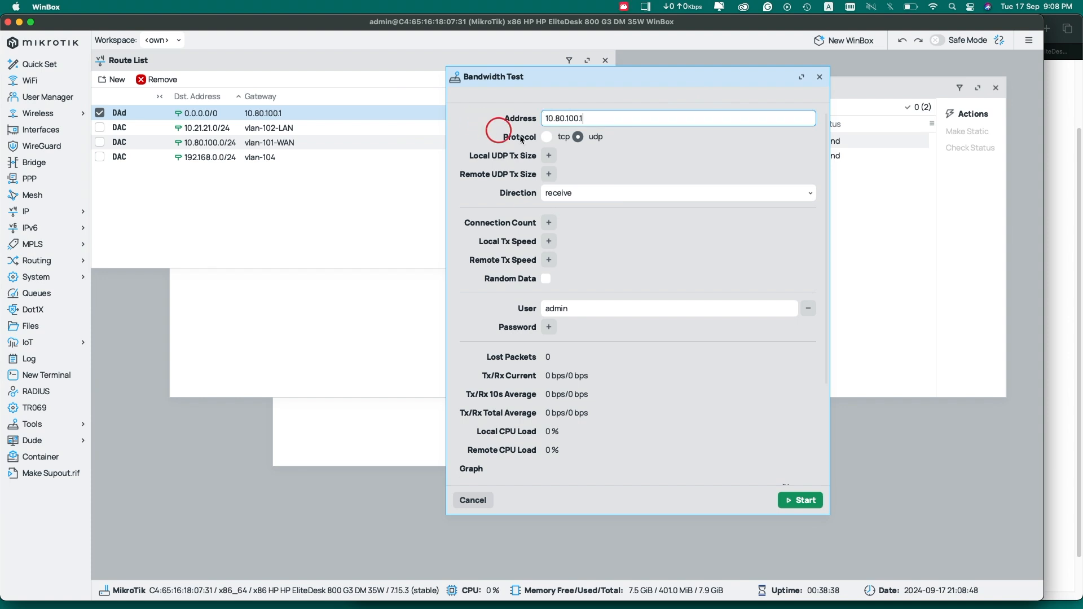
left_click(547, 137)
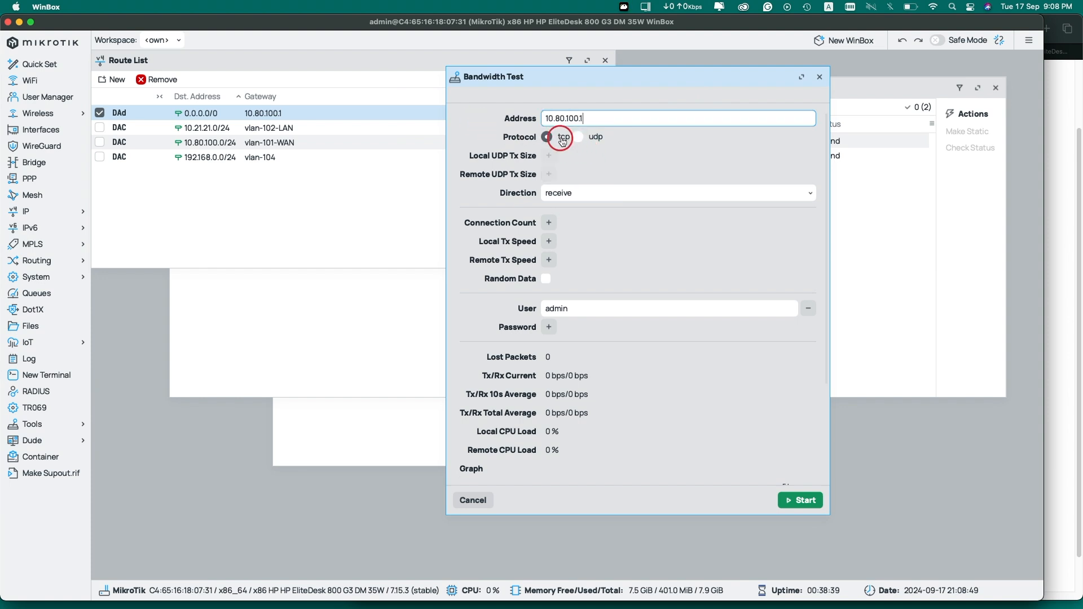
double_click(586, 308)
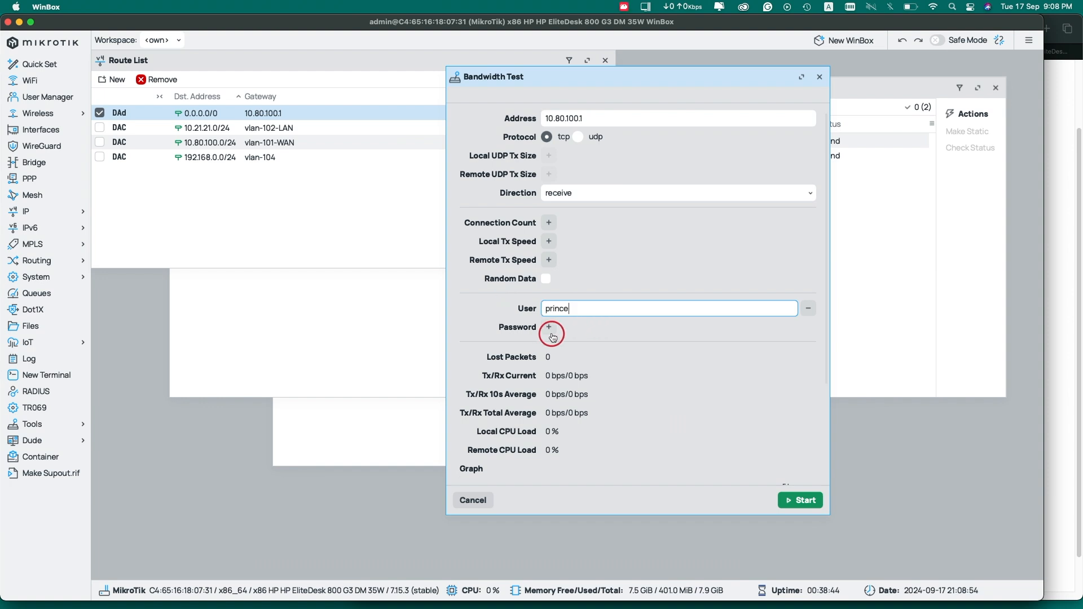
left_click(1026, 41)
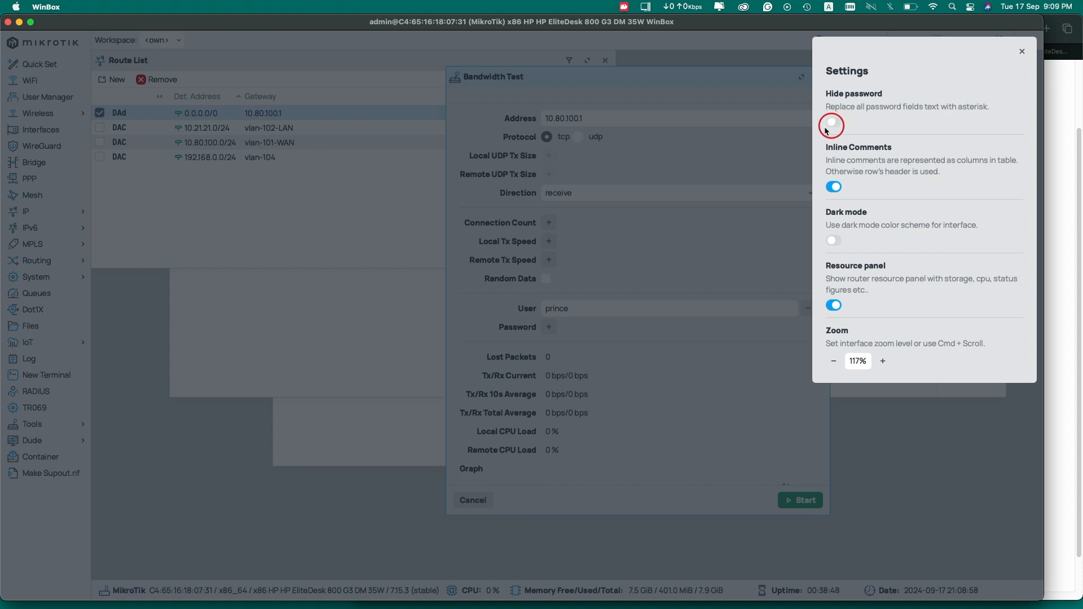
left_click(620, 316)
type("df")
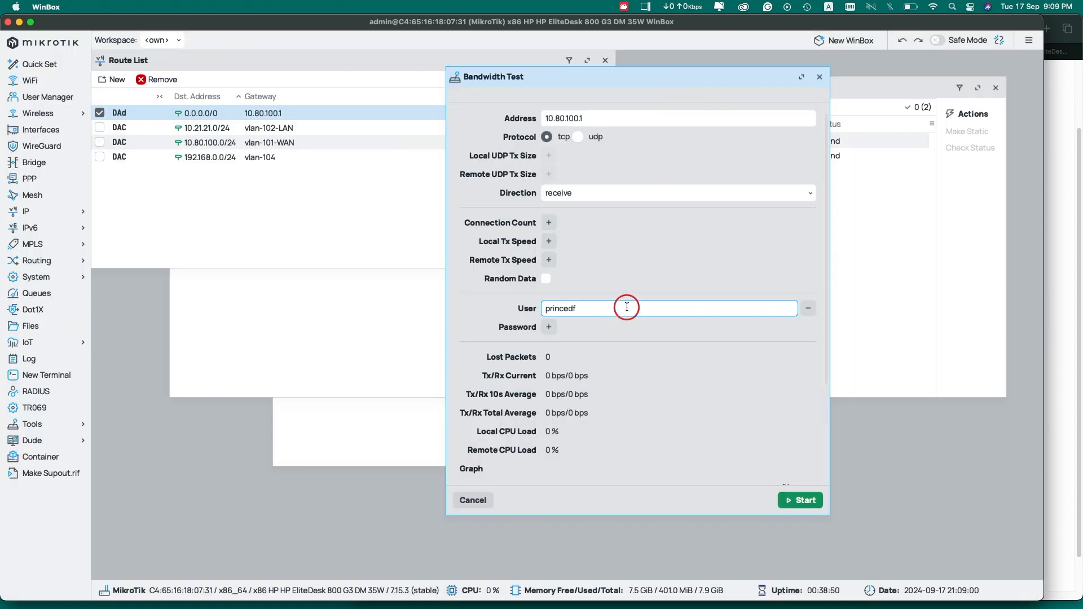
Add the test password and enable Hide password so it displays as dots
left_click(548, 327)
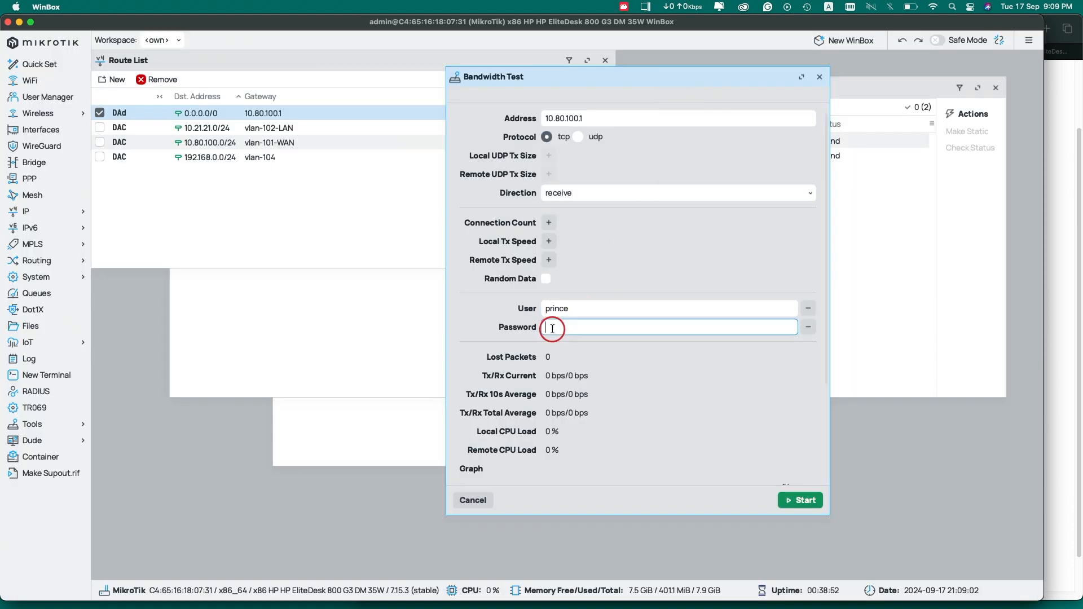
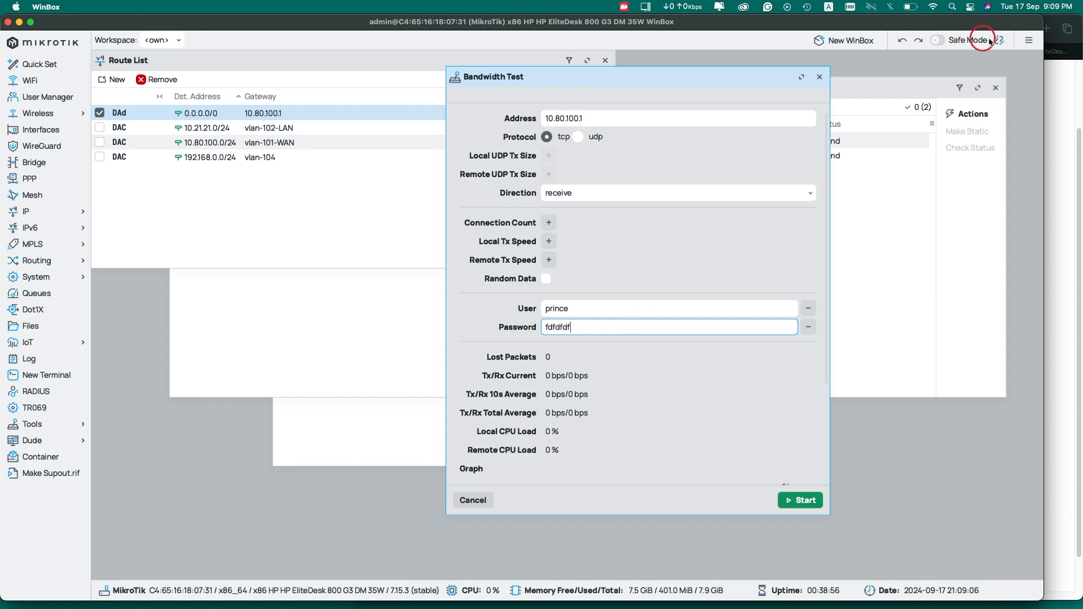
left_click(1029, 43)
left_click(834, 123)
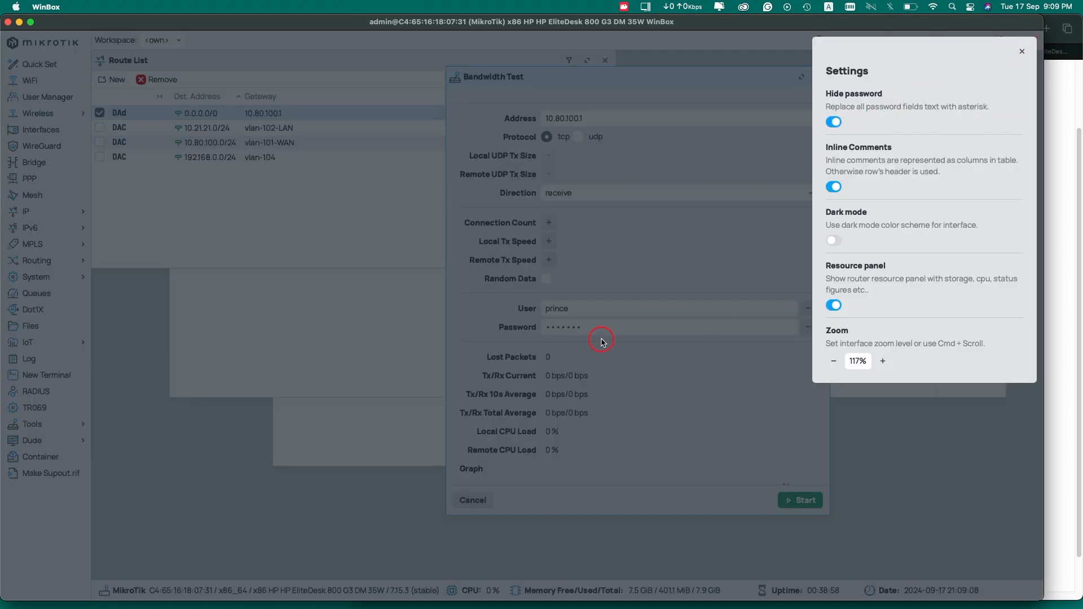
left_click(602, 342)
left_click_drag(614, 327, 545, 325)
type("•••••")
key("BackSpace")
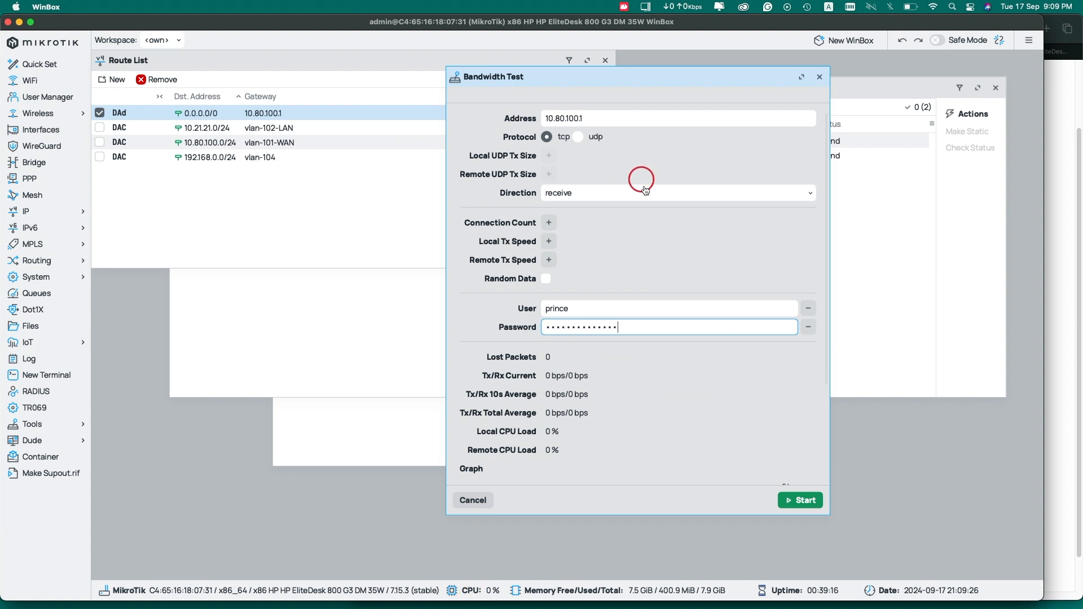
Run the TCP receive test to 10.80.100.1, watching the receive rate, then stop it
left_click(803, 508)
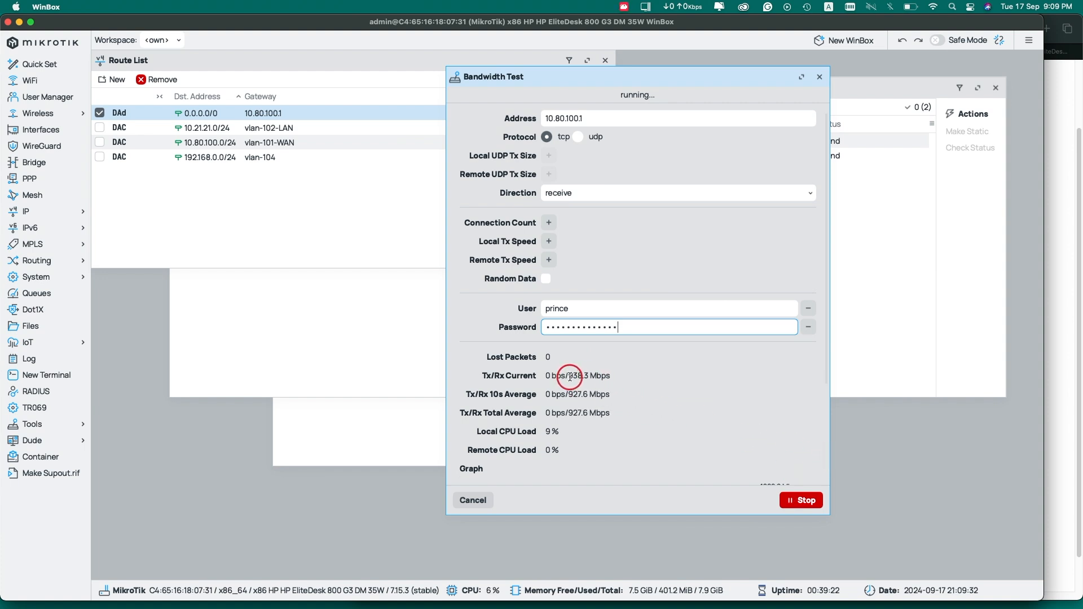
left_click_drag(570, 377, 577, 376)
double_click(600, 376)
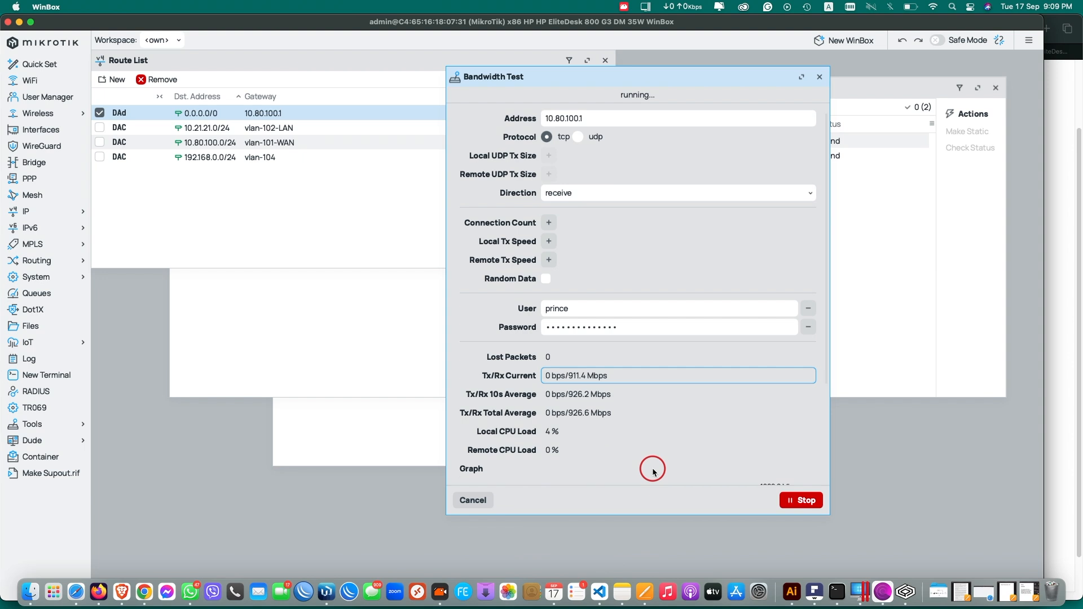
left_click(959, 62)
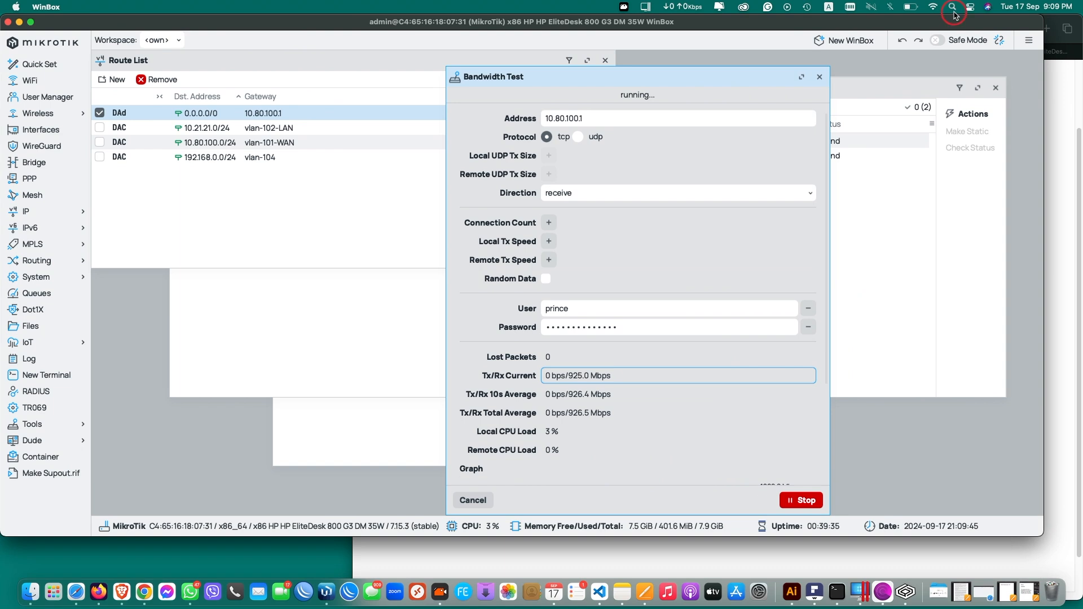
left_click(670, 390)
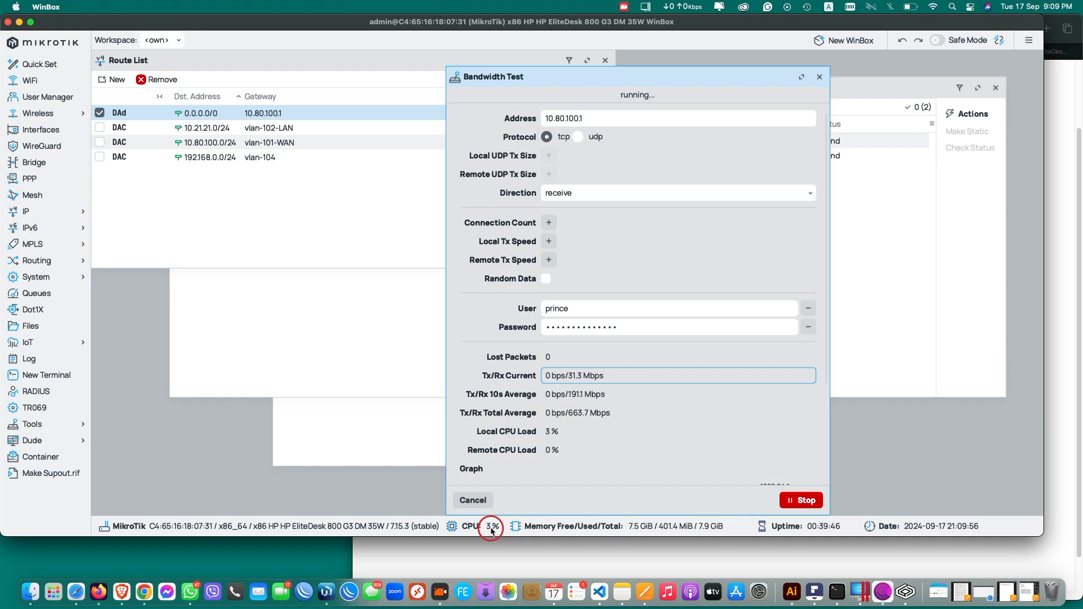
left_click_drag(492, 536, 493, 551)
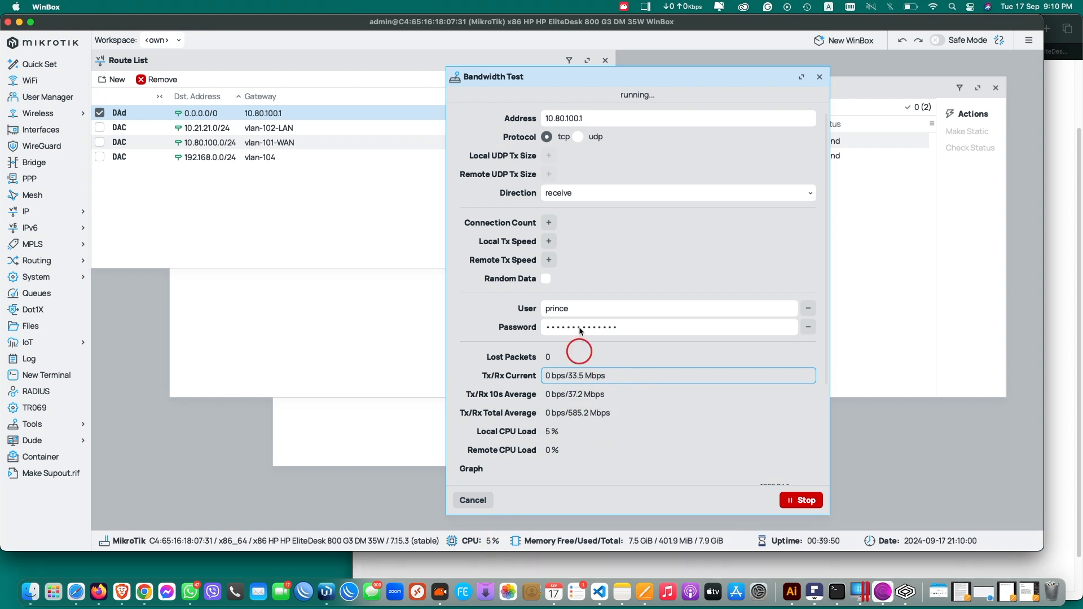
scroll(769, 404, "down", 3)
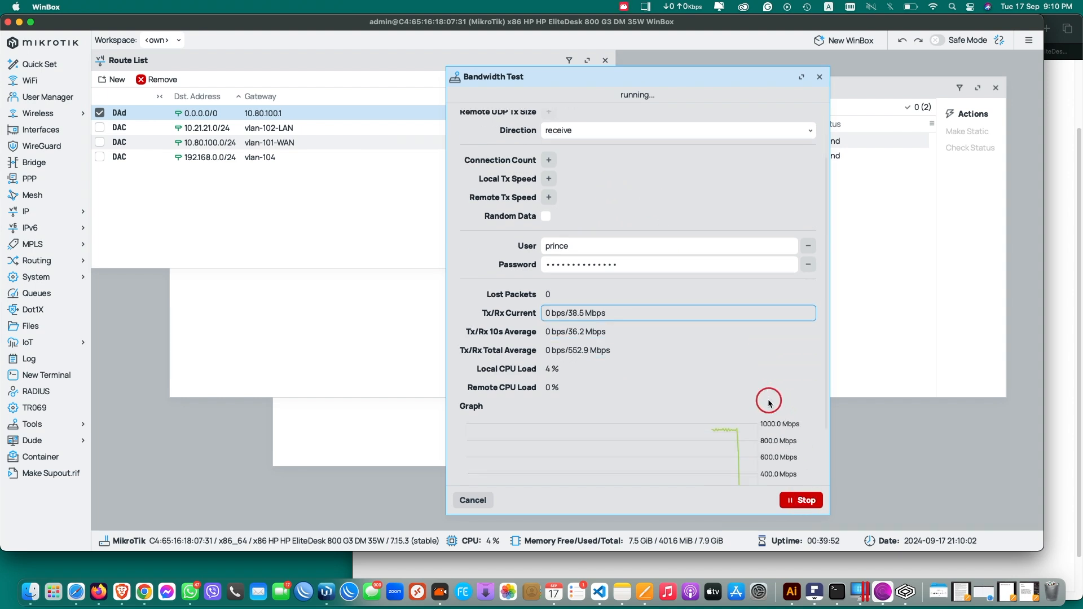
scroll(779, 423, "down", 3)
left_click(806, 500)
scroll(704, 395, "up", 5)
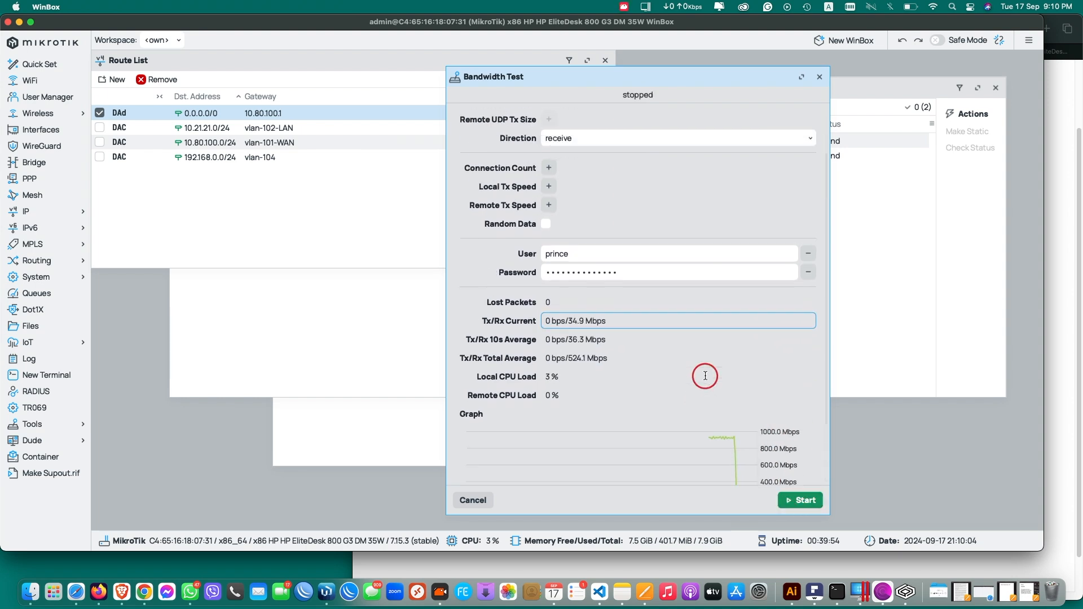
Switch the bandwidth test protocol to udp and start it
left_click(578, 138)
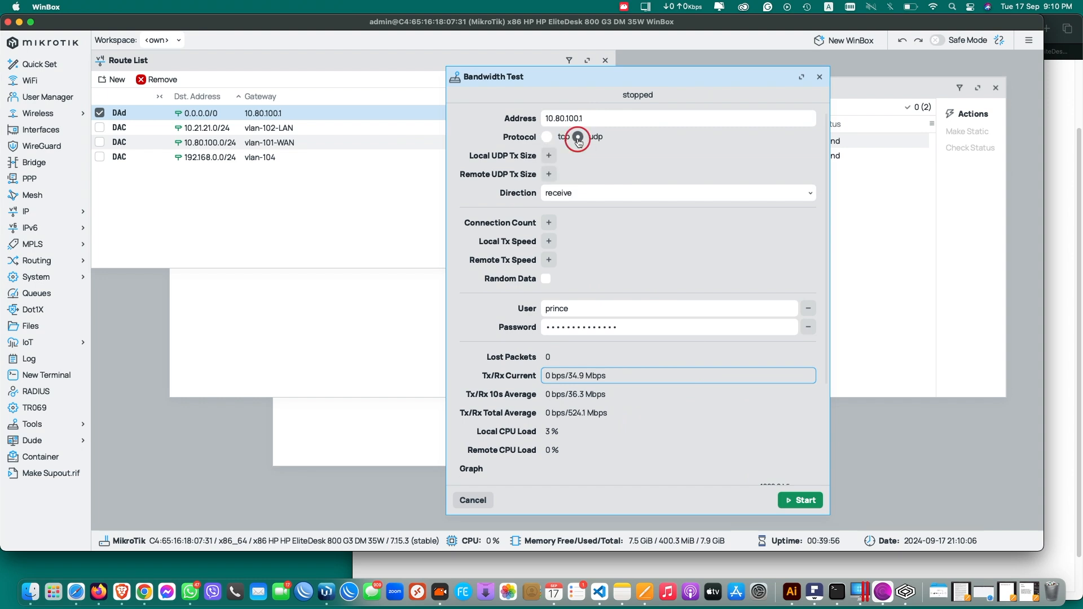
left_click(804, 500)
scroll(730, 403, "down", 5)
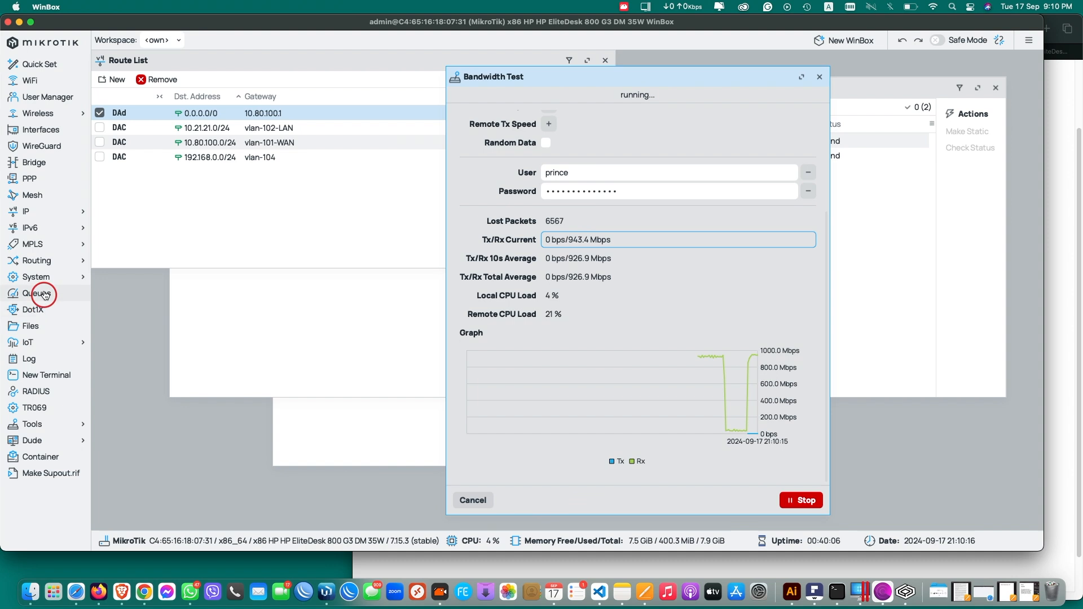
Open System > Resources and place it, taller, beside the test readings
left_click(37, 261)
mouse_move(89, 277)
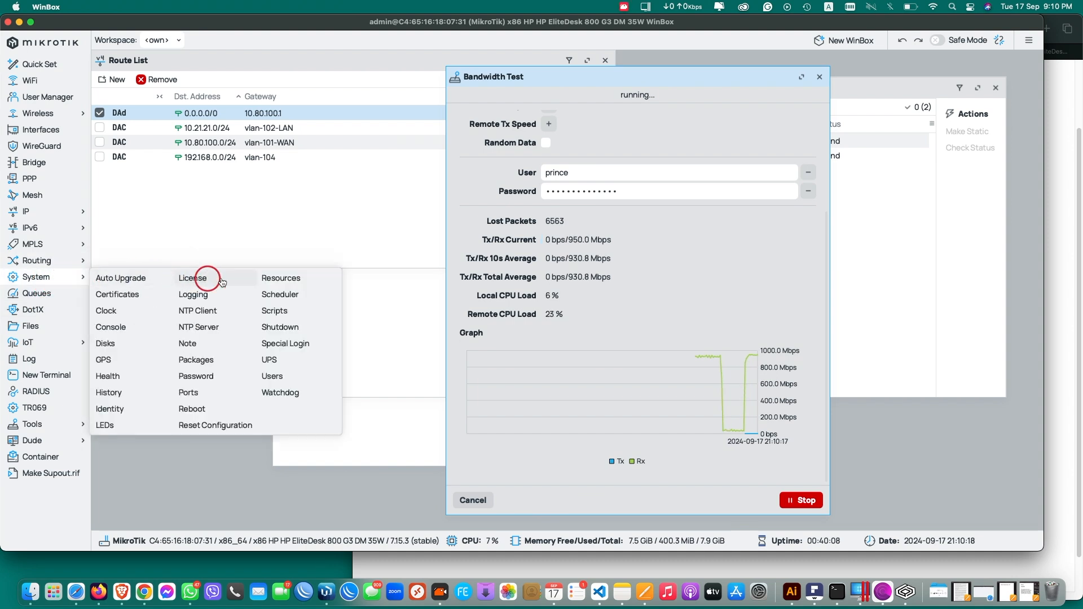
left_click(268, 279)
left_click_drag(438, 145, 381, 98)
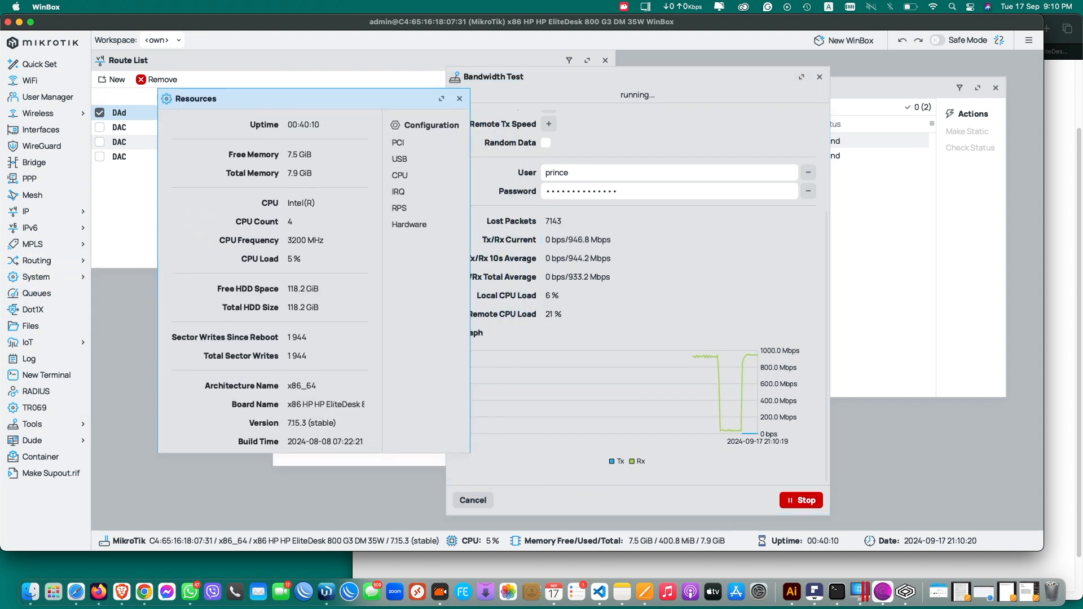
left_click(294, 257)
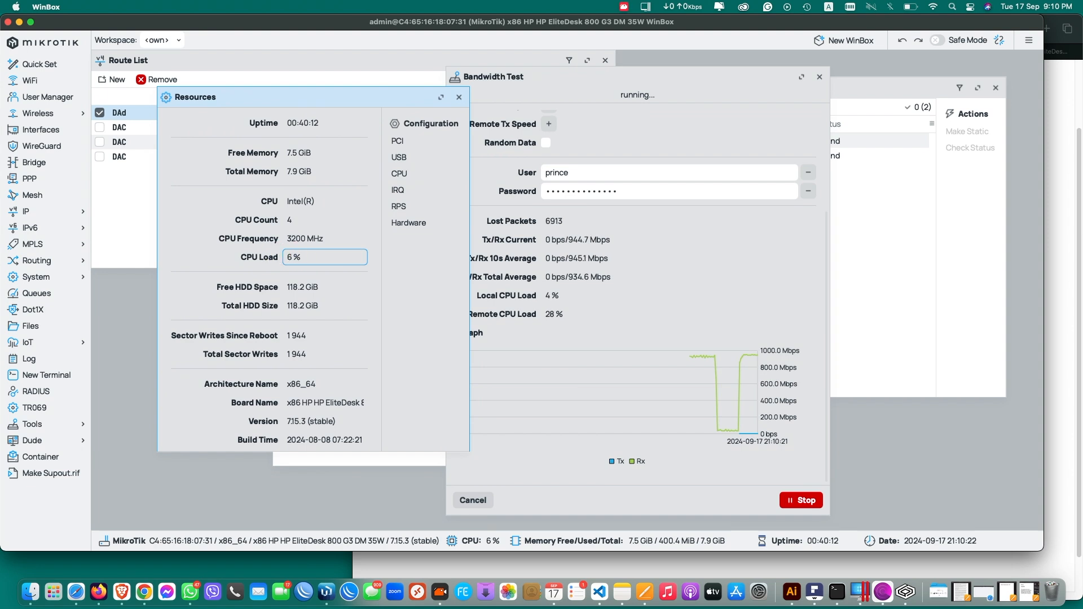
left_click_drag(338, 100, 321, 74)
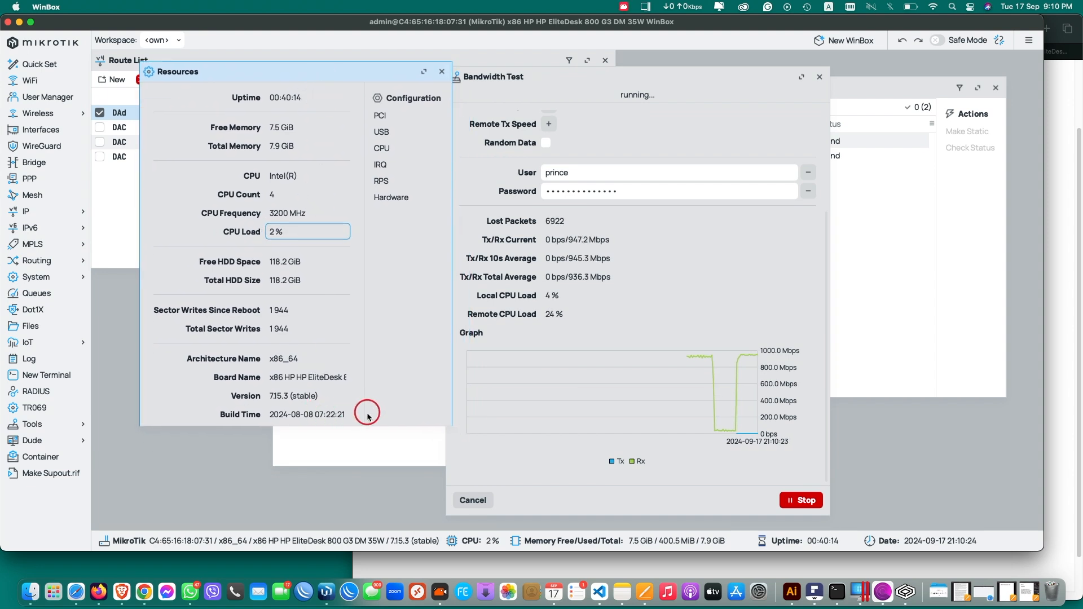
left_click_drag(364, 426, 365, 464)
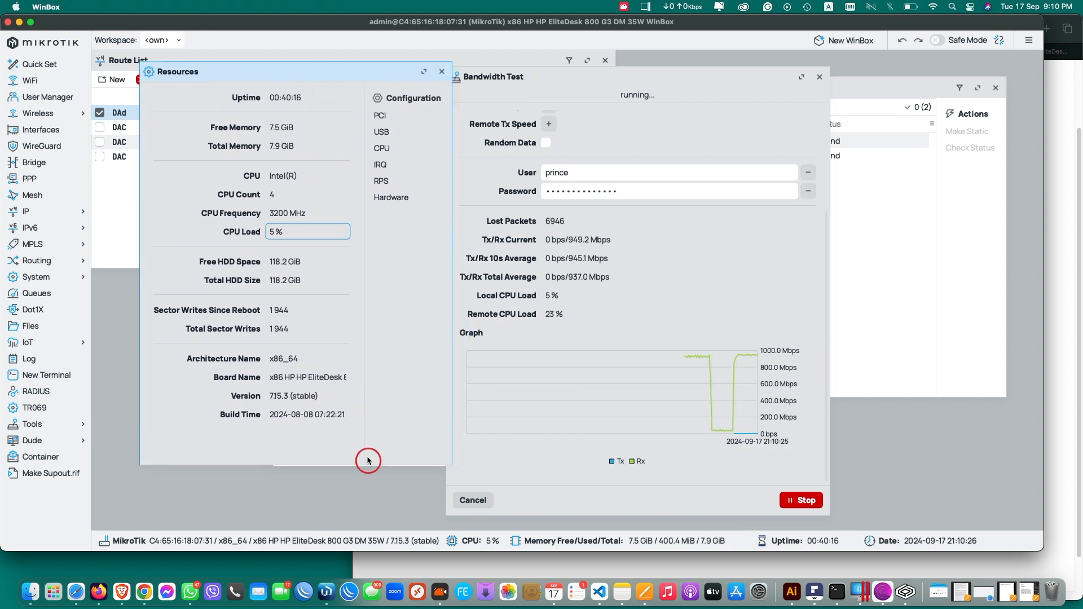
Review the free and total memory and the CPU count, then return to Bandwidth Test
double_click(270, 127)
left_click(272, 145)
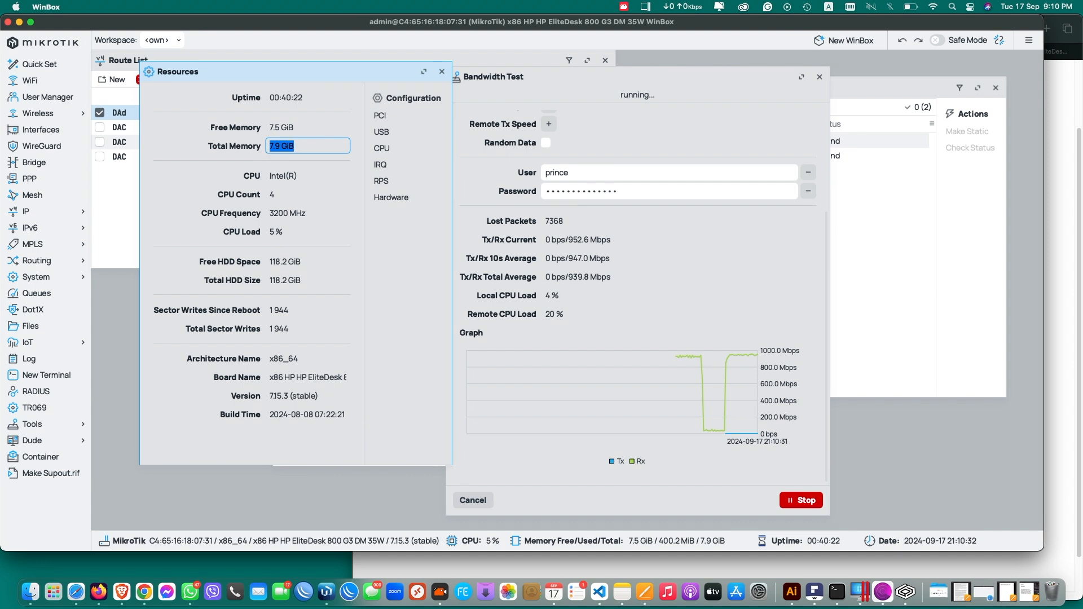
left_click_drag(269, 129, 302, 139)
left_click(284, 199)
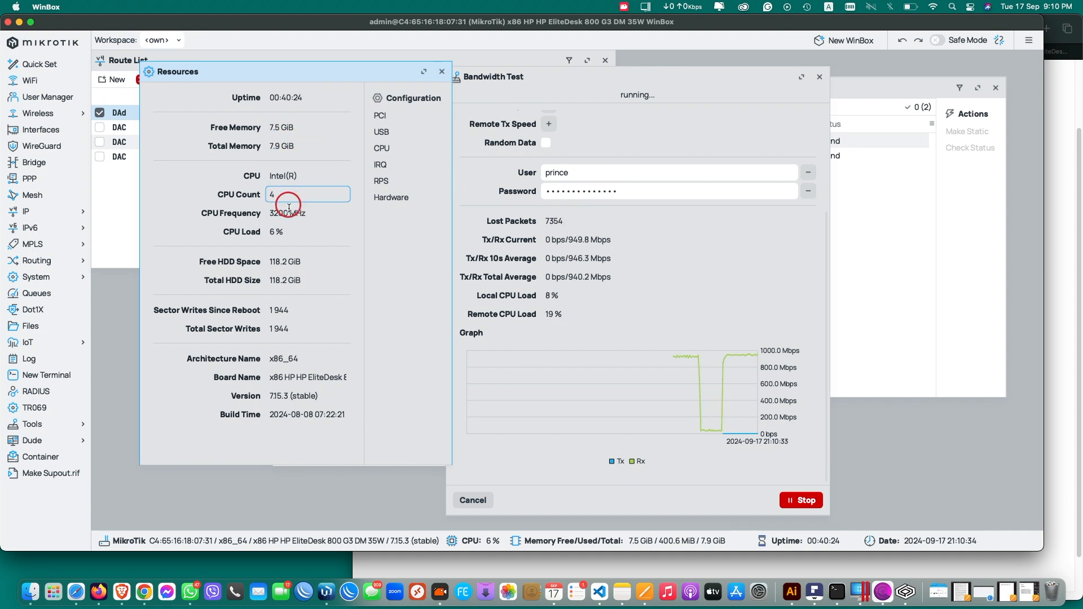
left_click_drag(273, 196, 294, 213)
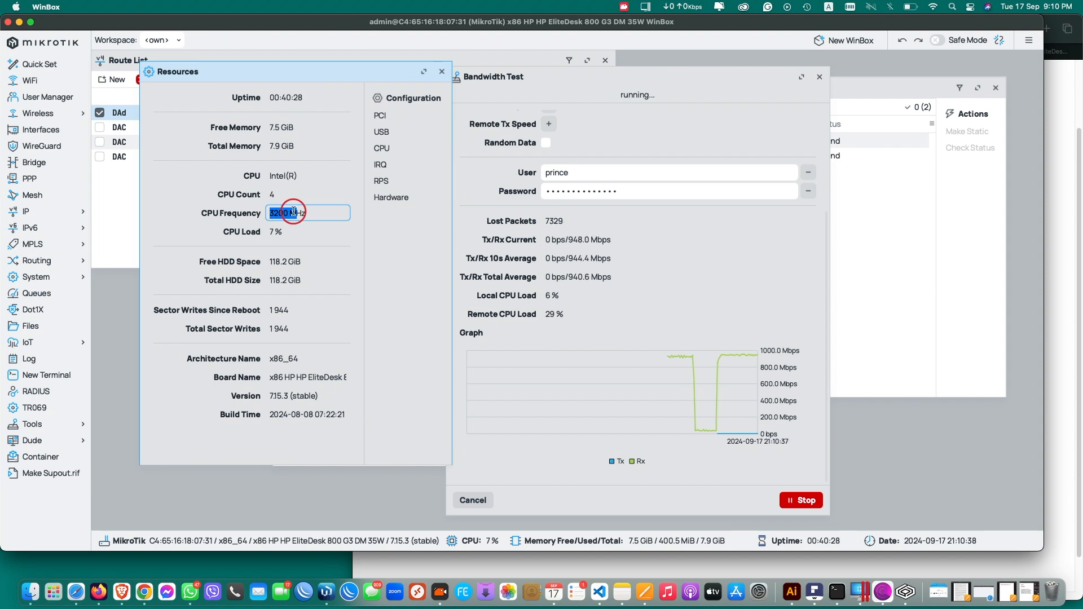
left_click(666, 117)
Restart the UDP bandwidth test with Direction set to both
scroll(704, 206, "up", 5)
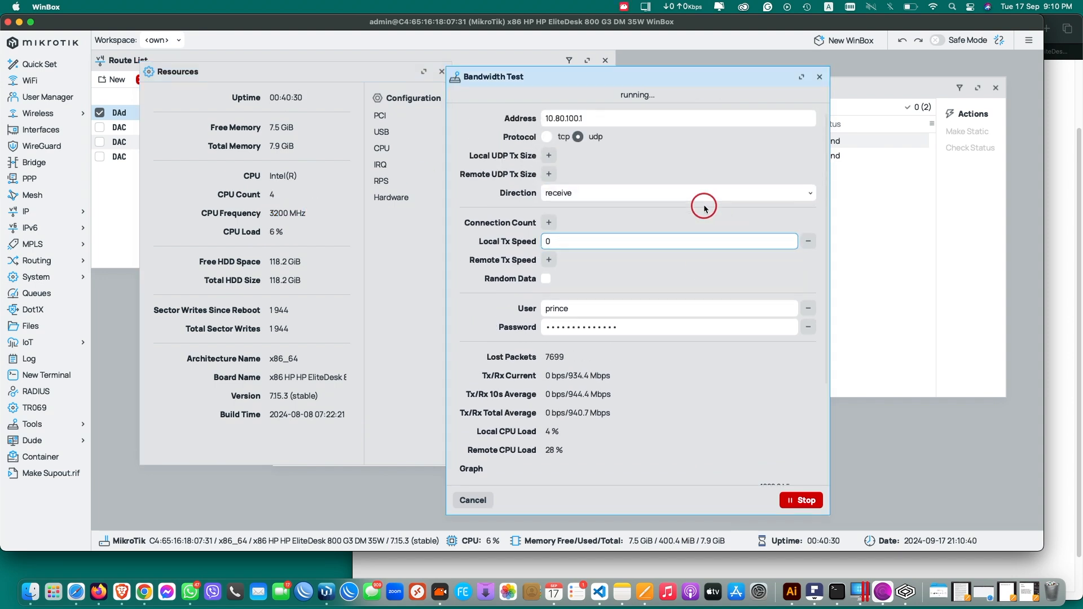
left_click(800, 500)
left_click(584, 194)
left_click(594, 214)
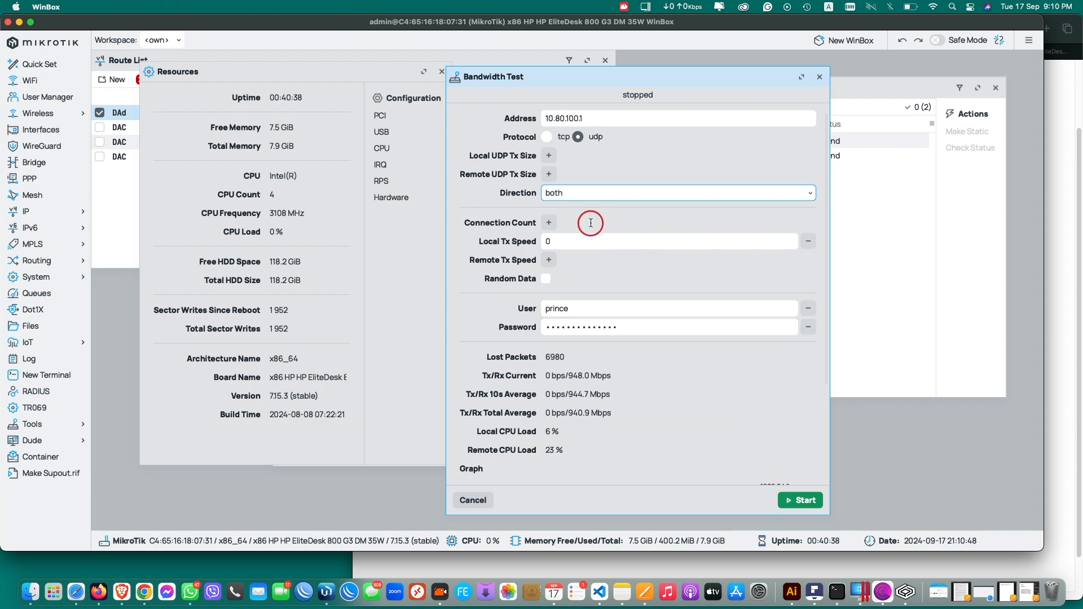
left_click(804, 501)
scroll(668, 358, "down", 5)
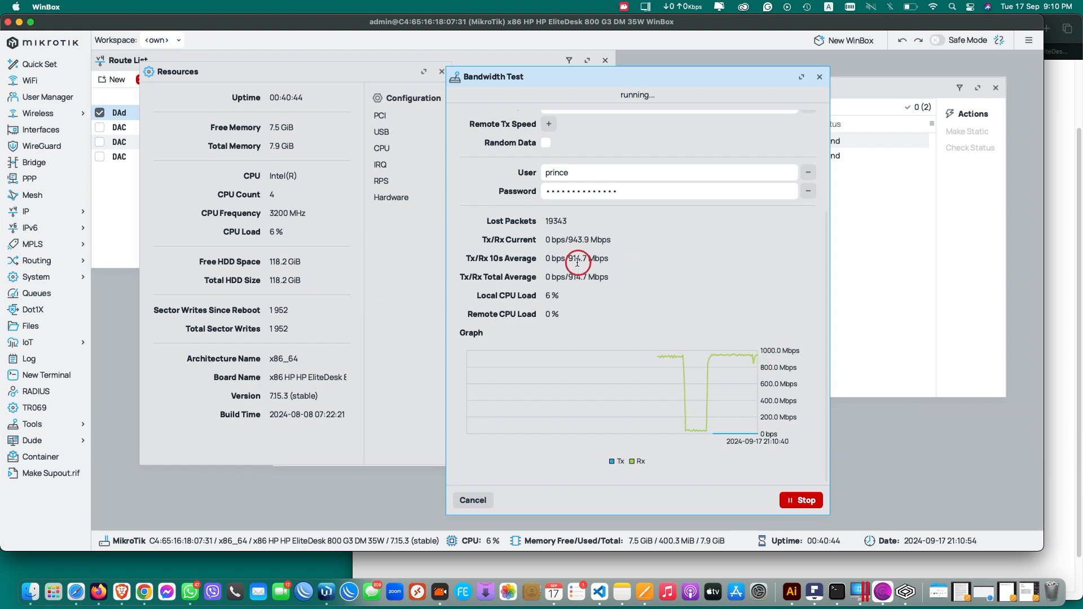
Check the current and 10-second average rates, then the CPU Load in Resources
left_click(570, 237)
left_click(571, 259)
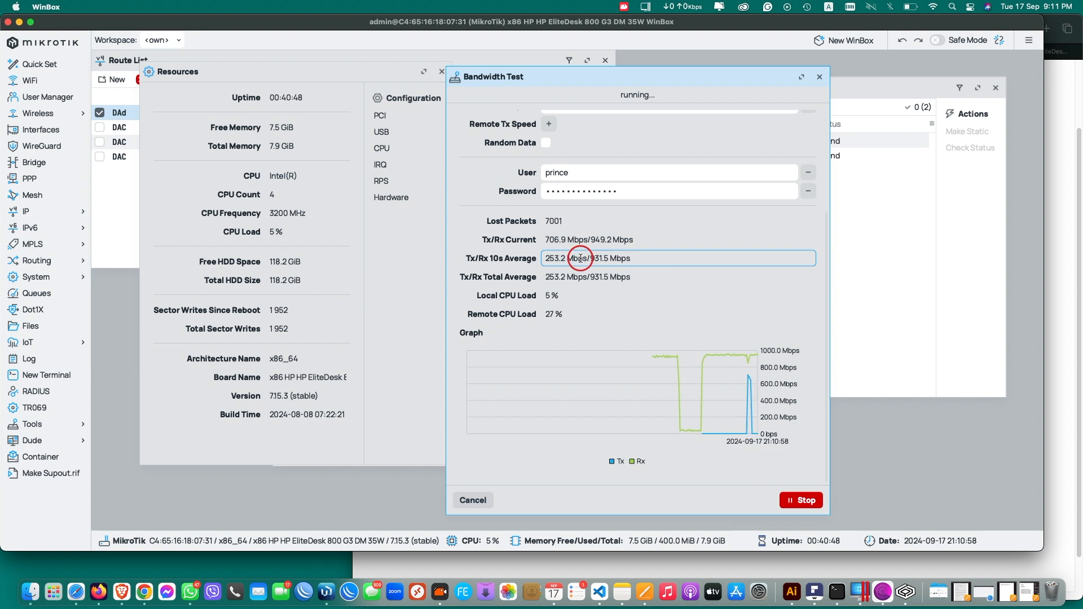
left_click(312, 213)
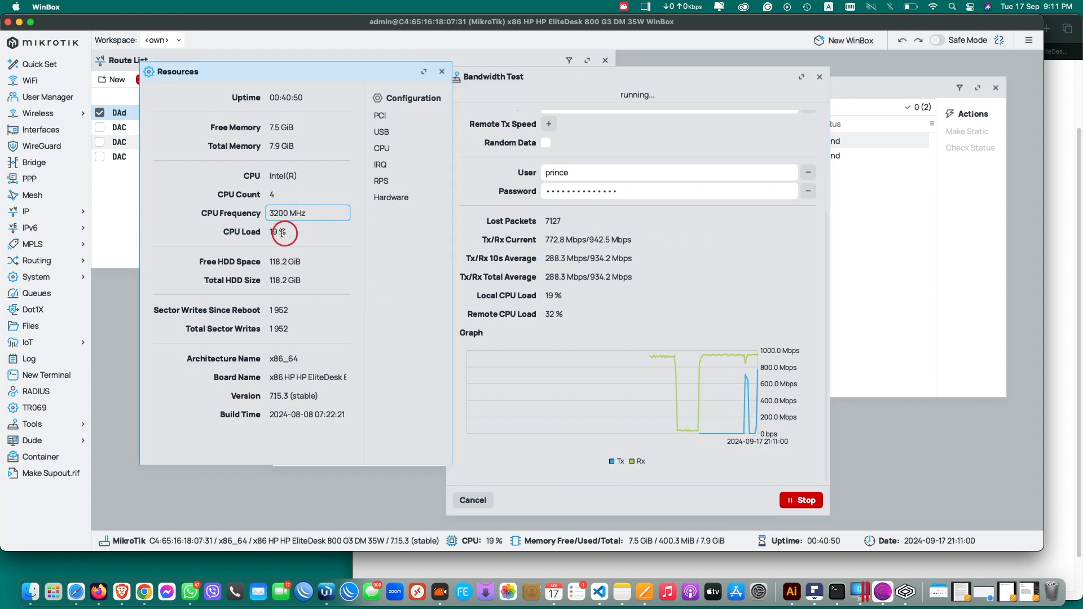
left_click_drag(279, 233, 270, 232)
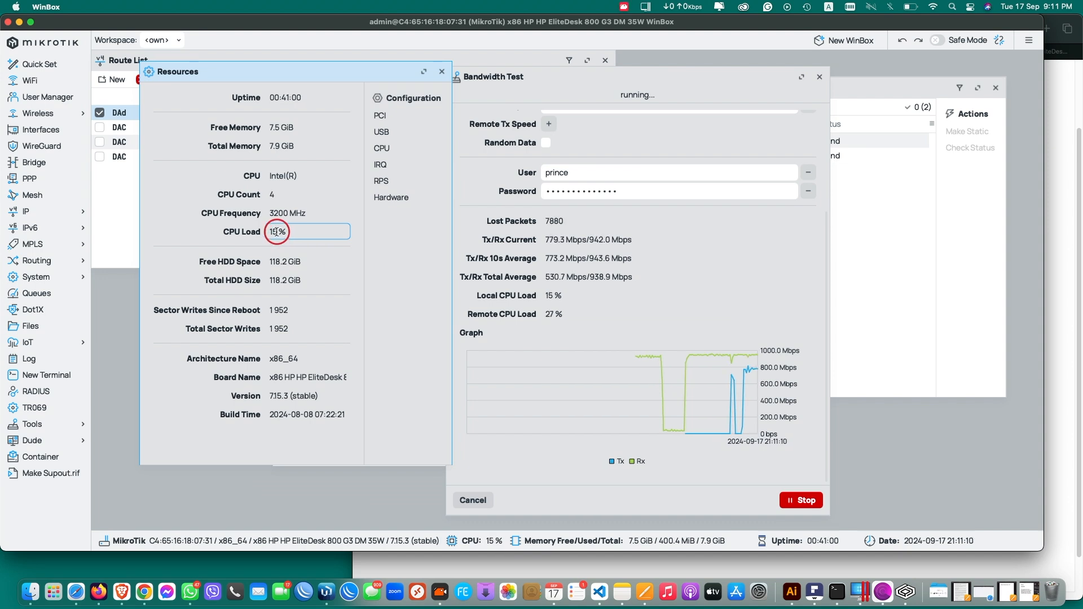
left_click(270, 232)
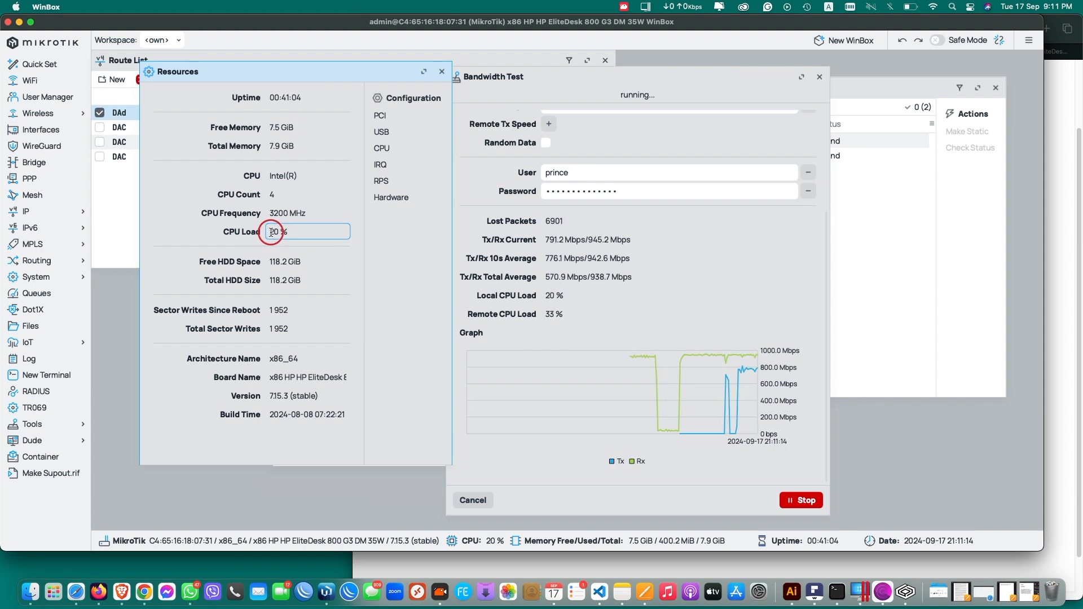
double_click(277, 232)
left_click(283, 234)
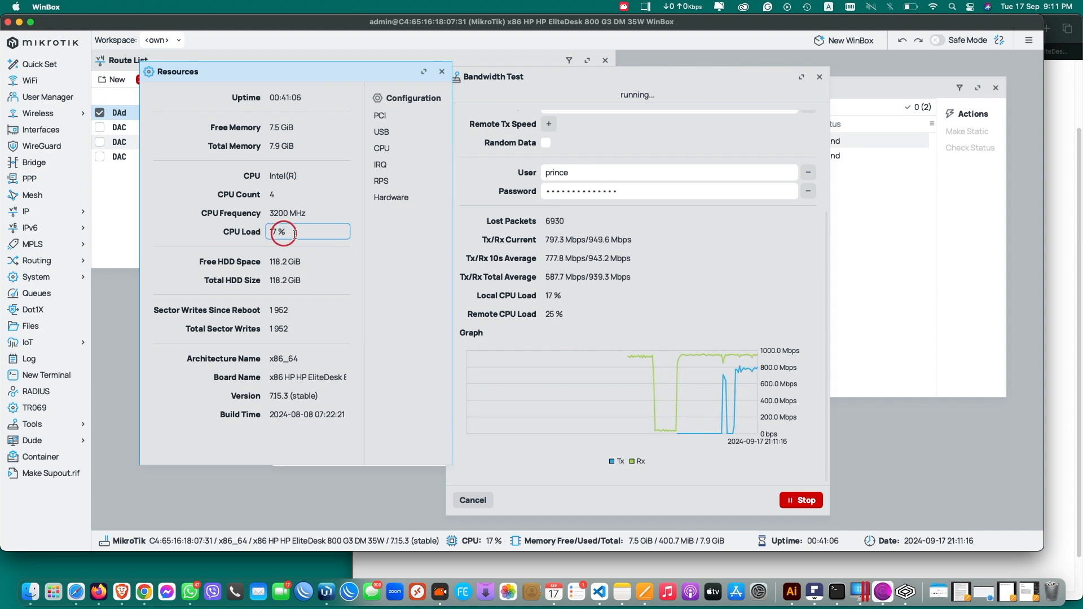